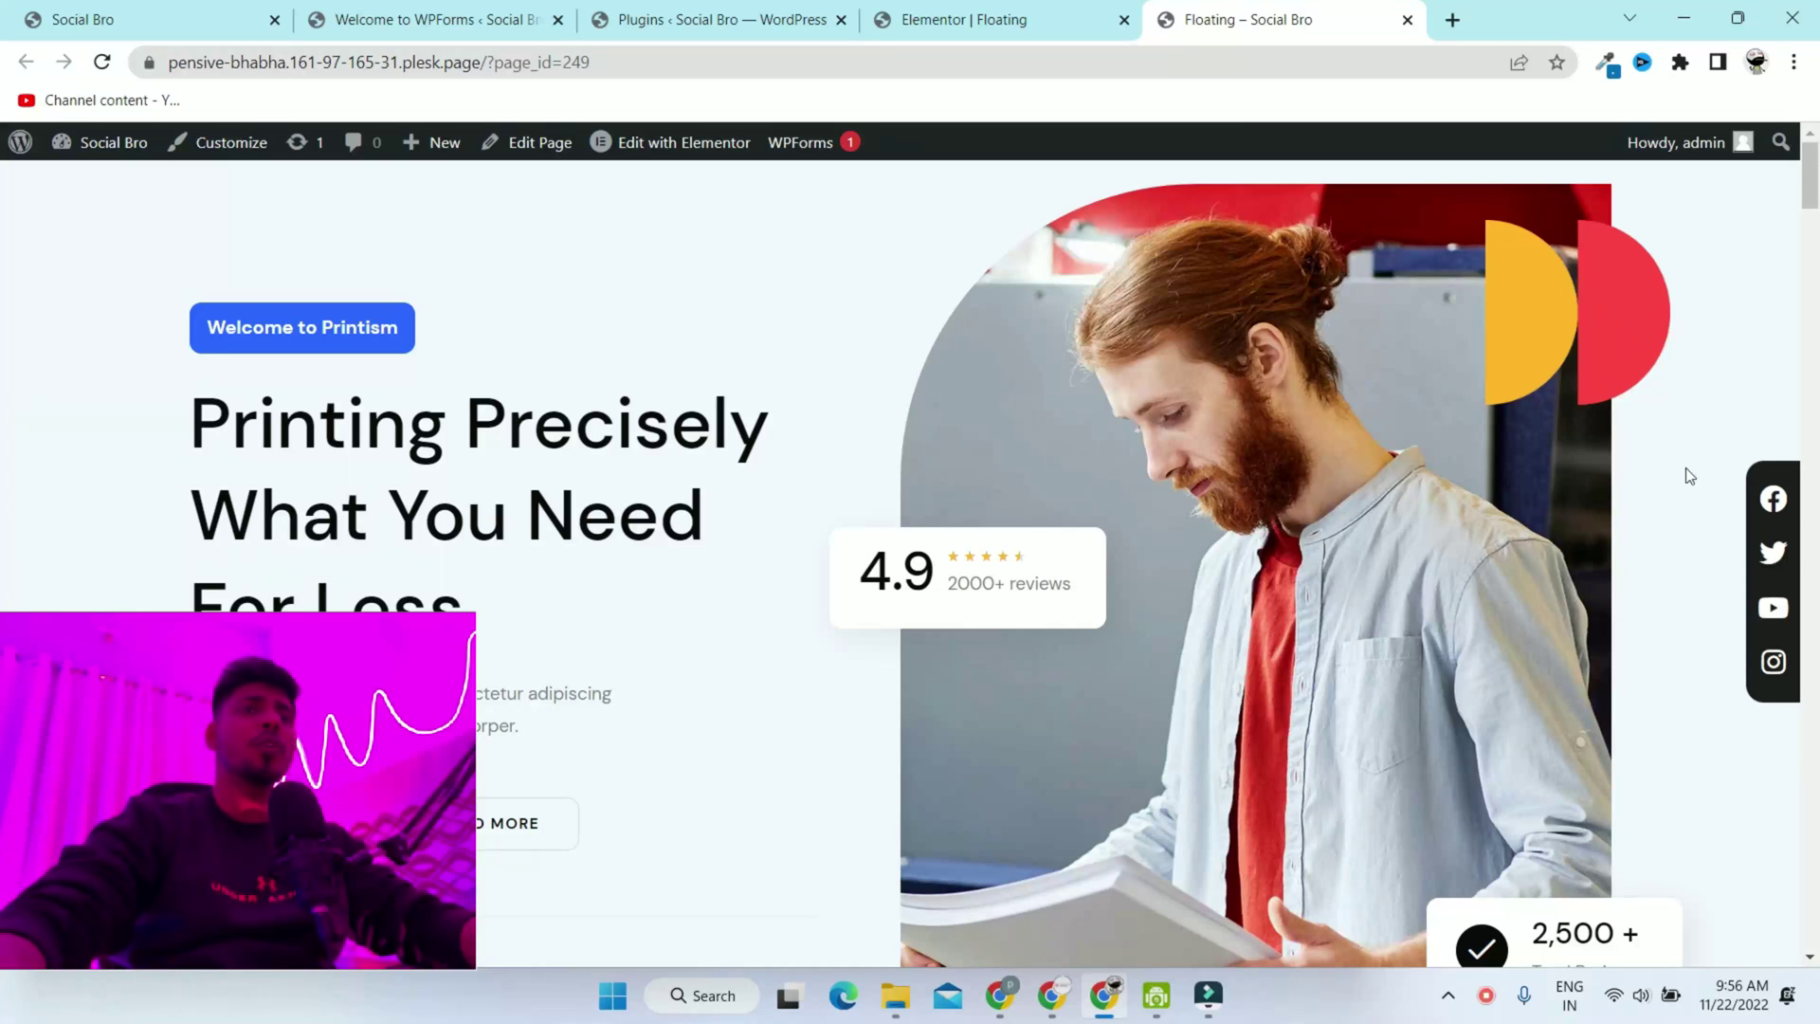
Switch to the Elementor editor for the Floating page
{"action": "scroll", "coordinate": [1690, 476], "scroll_direction": "down", "scroll_amount": 8}
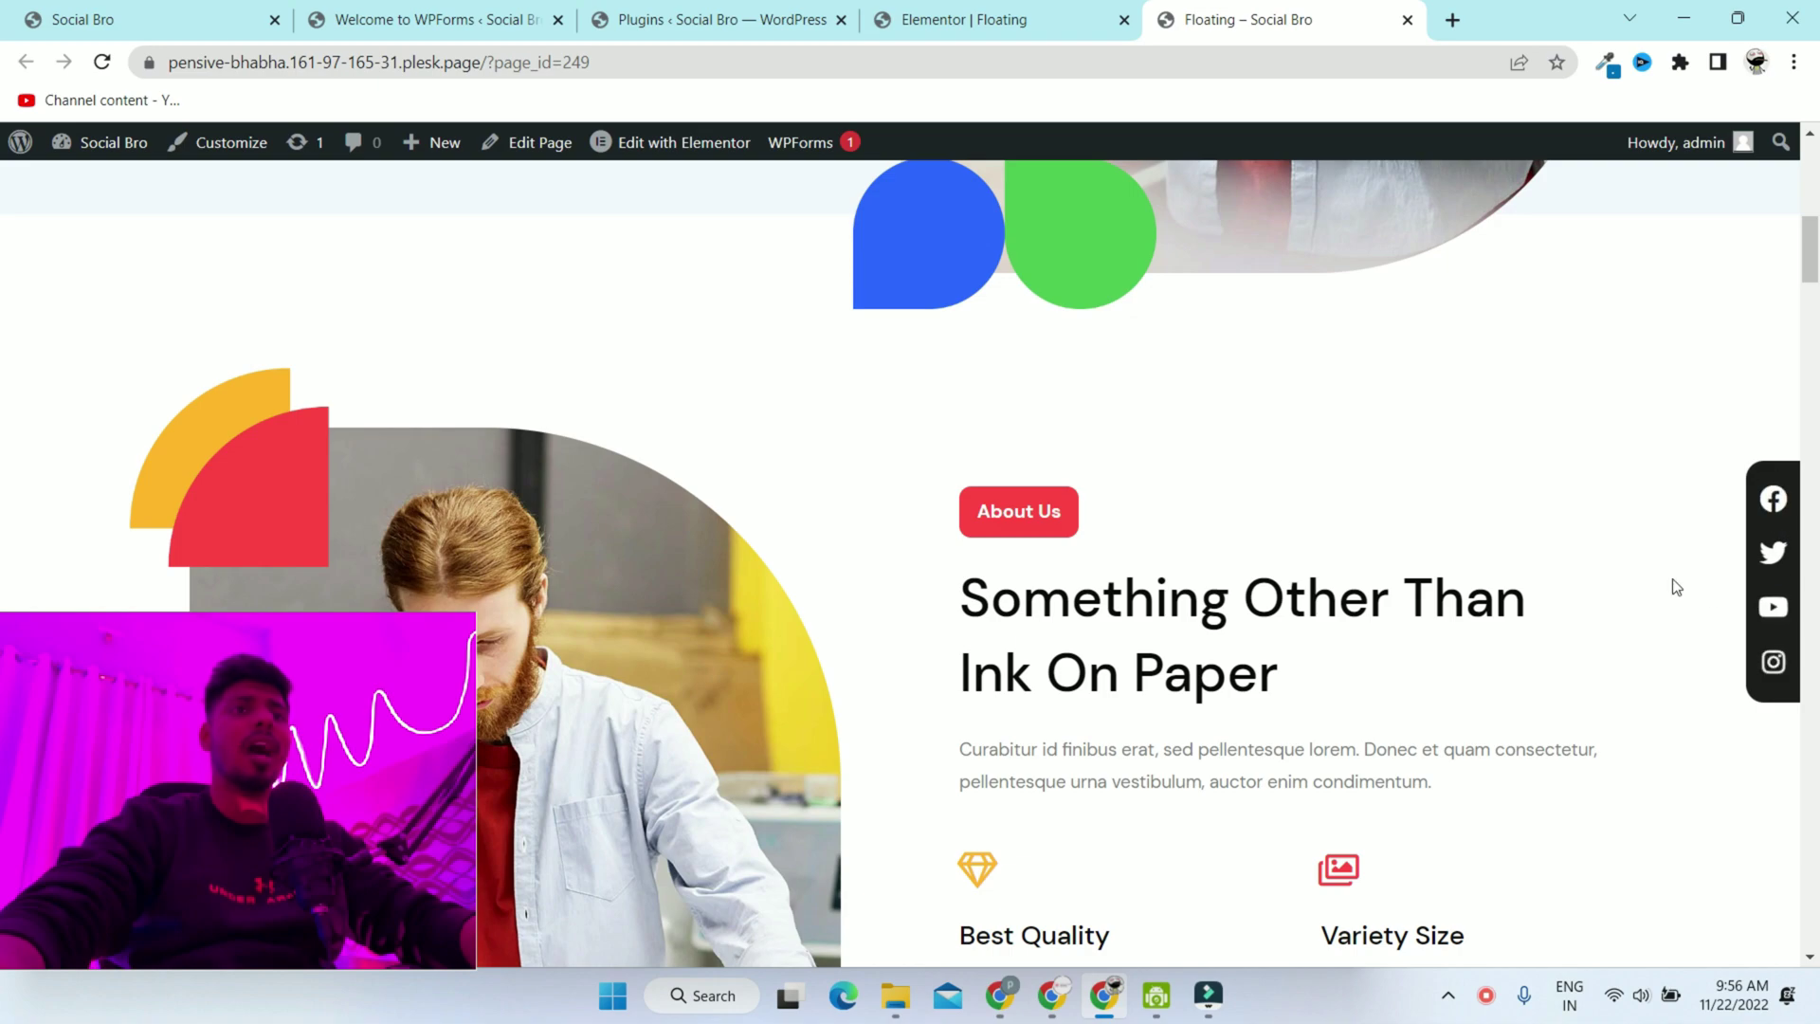
{"action": "scroll", "coordinate": [1242, 483], "scroll_direction": "down", "scroll_amount": 20}
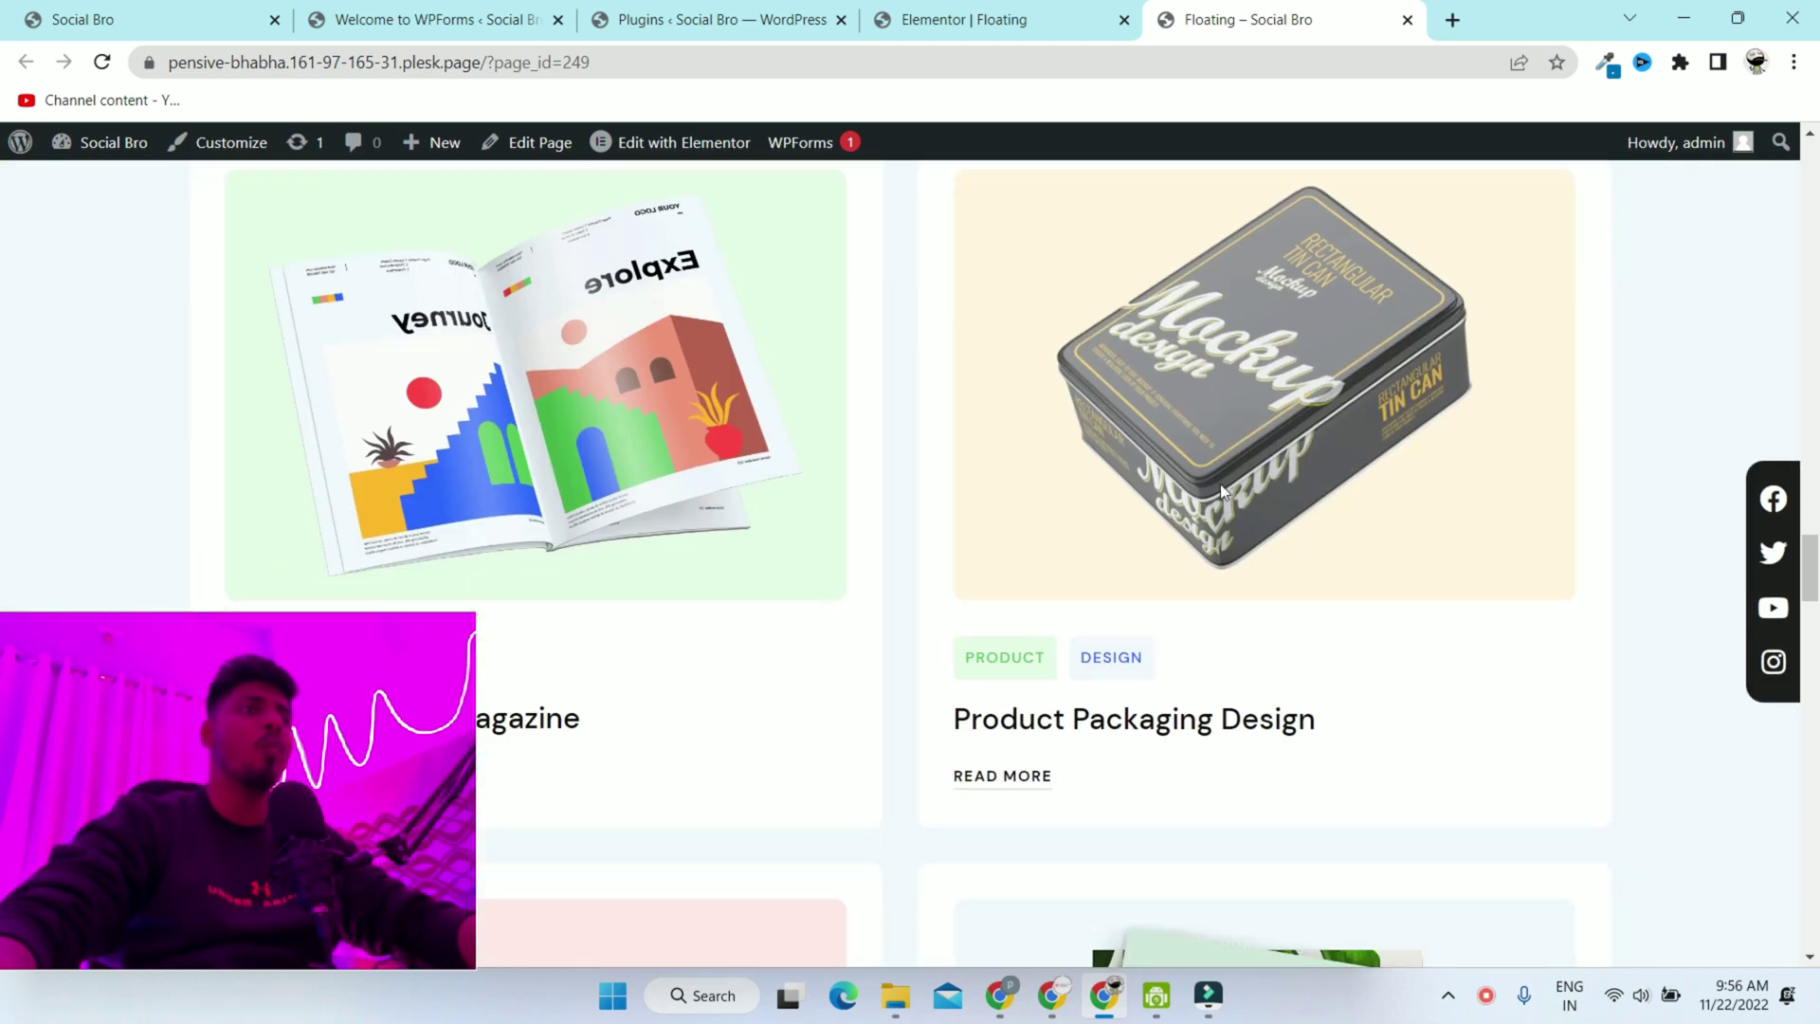
{"action": "scroll", "coordinate": [1221, 488], "scroll_direction": "down", "scroll_amount": 5}
{"action": "scroll", "coordinate": [1215, 435], "scroll_direction": "up", "scroll_amount": 15}
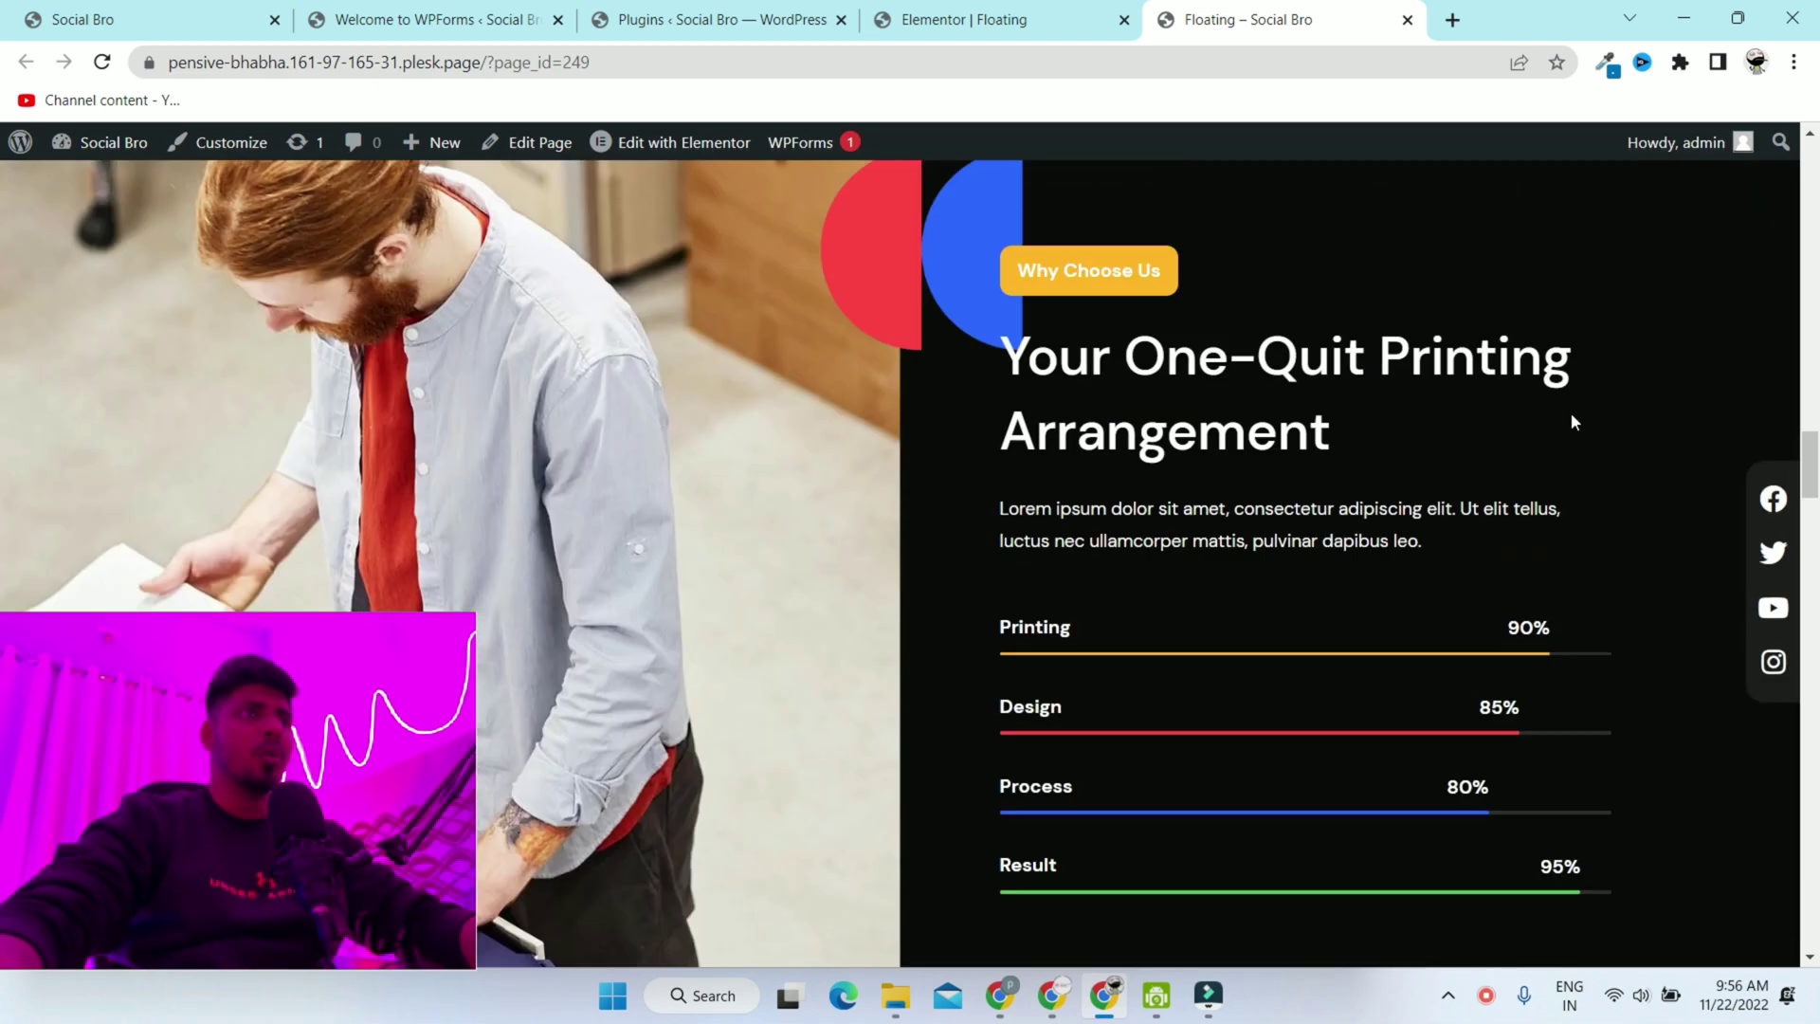
{"action": "left_click", "coordinate": [1017, 11]}
Filter the widget panel with 'soc' to find Social Icons and Social Share
{"action": "scroll", "coordinate": [975, 366], "scroll_direction": "up", "scroll_amount": 5}
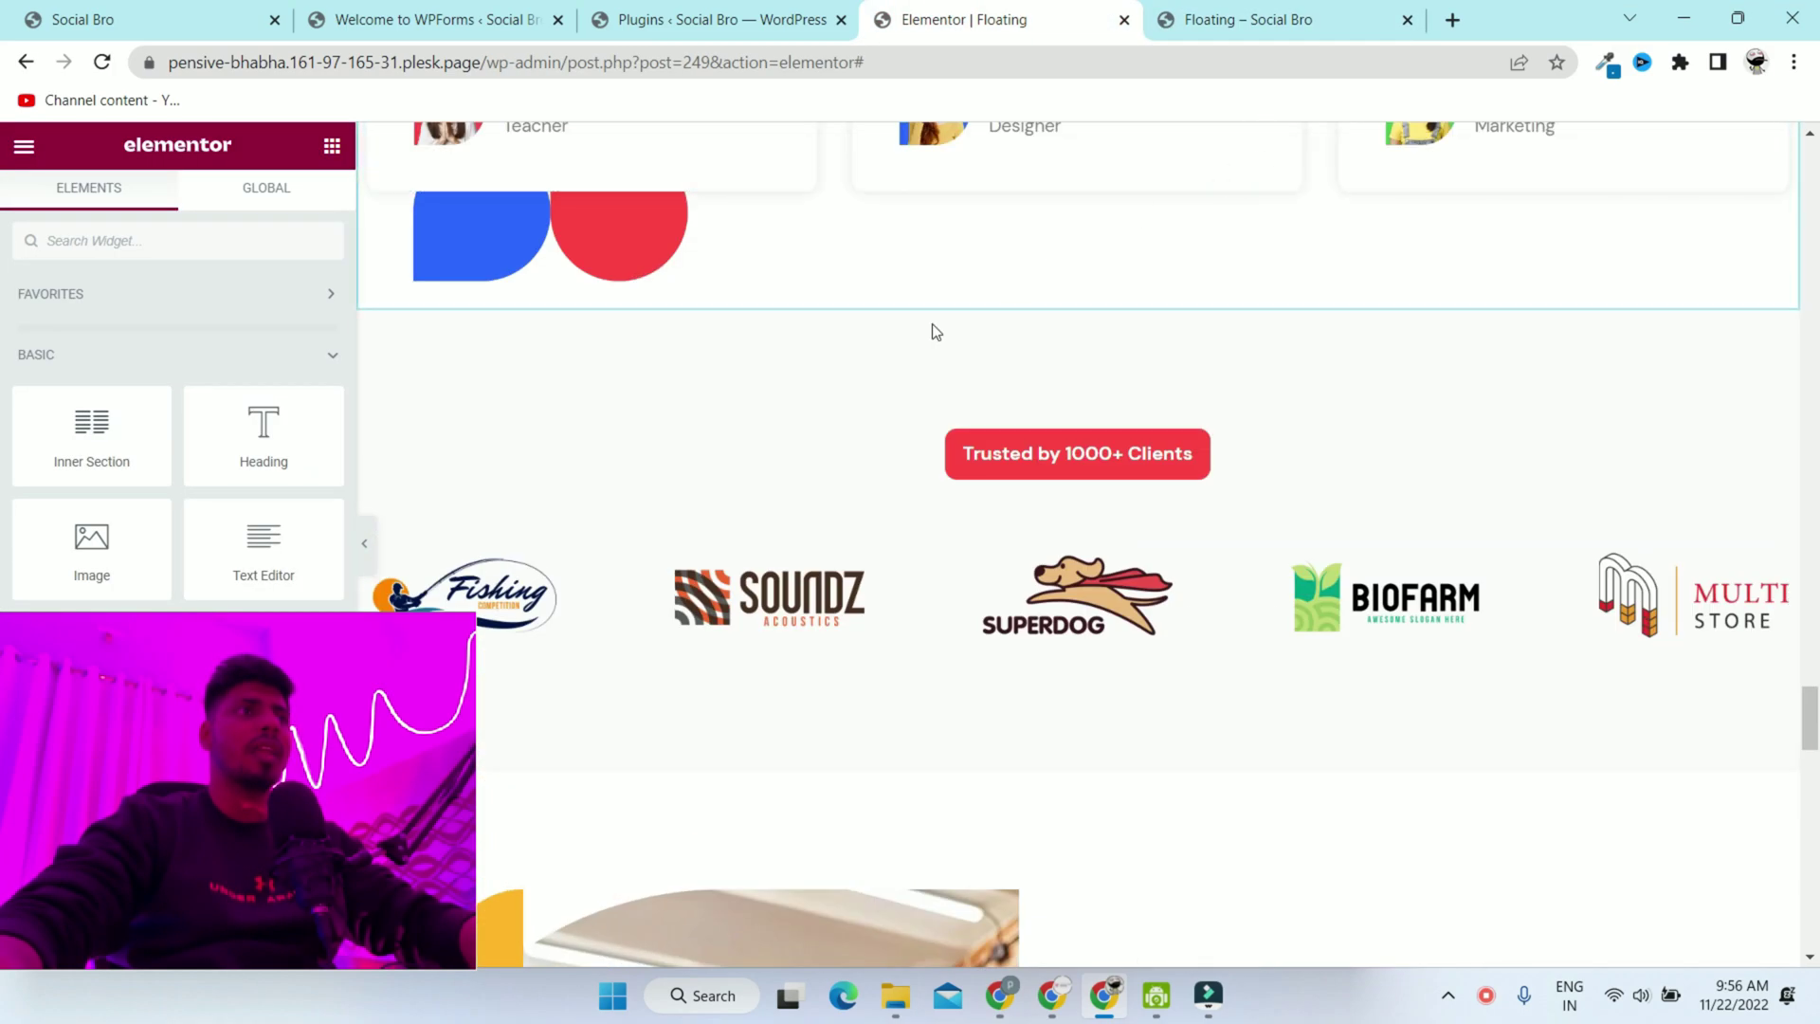
{"action": "scroll", "coordinate": [983, 338], "scroll_direction": "up", "scroll_amount": 5}
{"action": "scroll", "coordinate": [1093, 321], "scroll_direction": "down", "scroll_amount": 15}
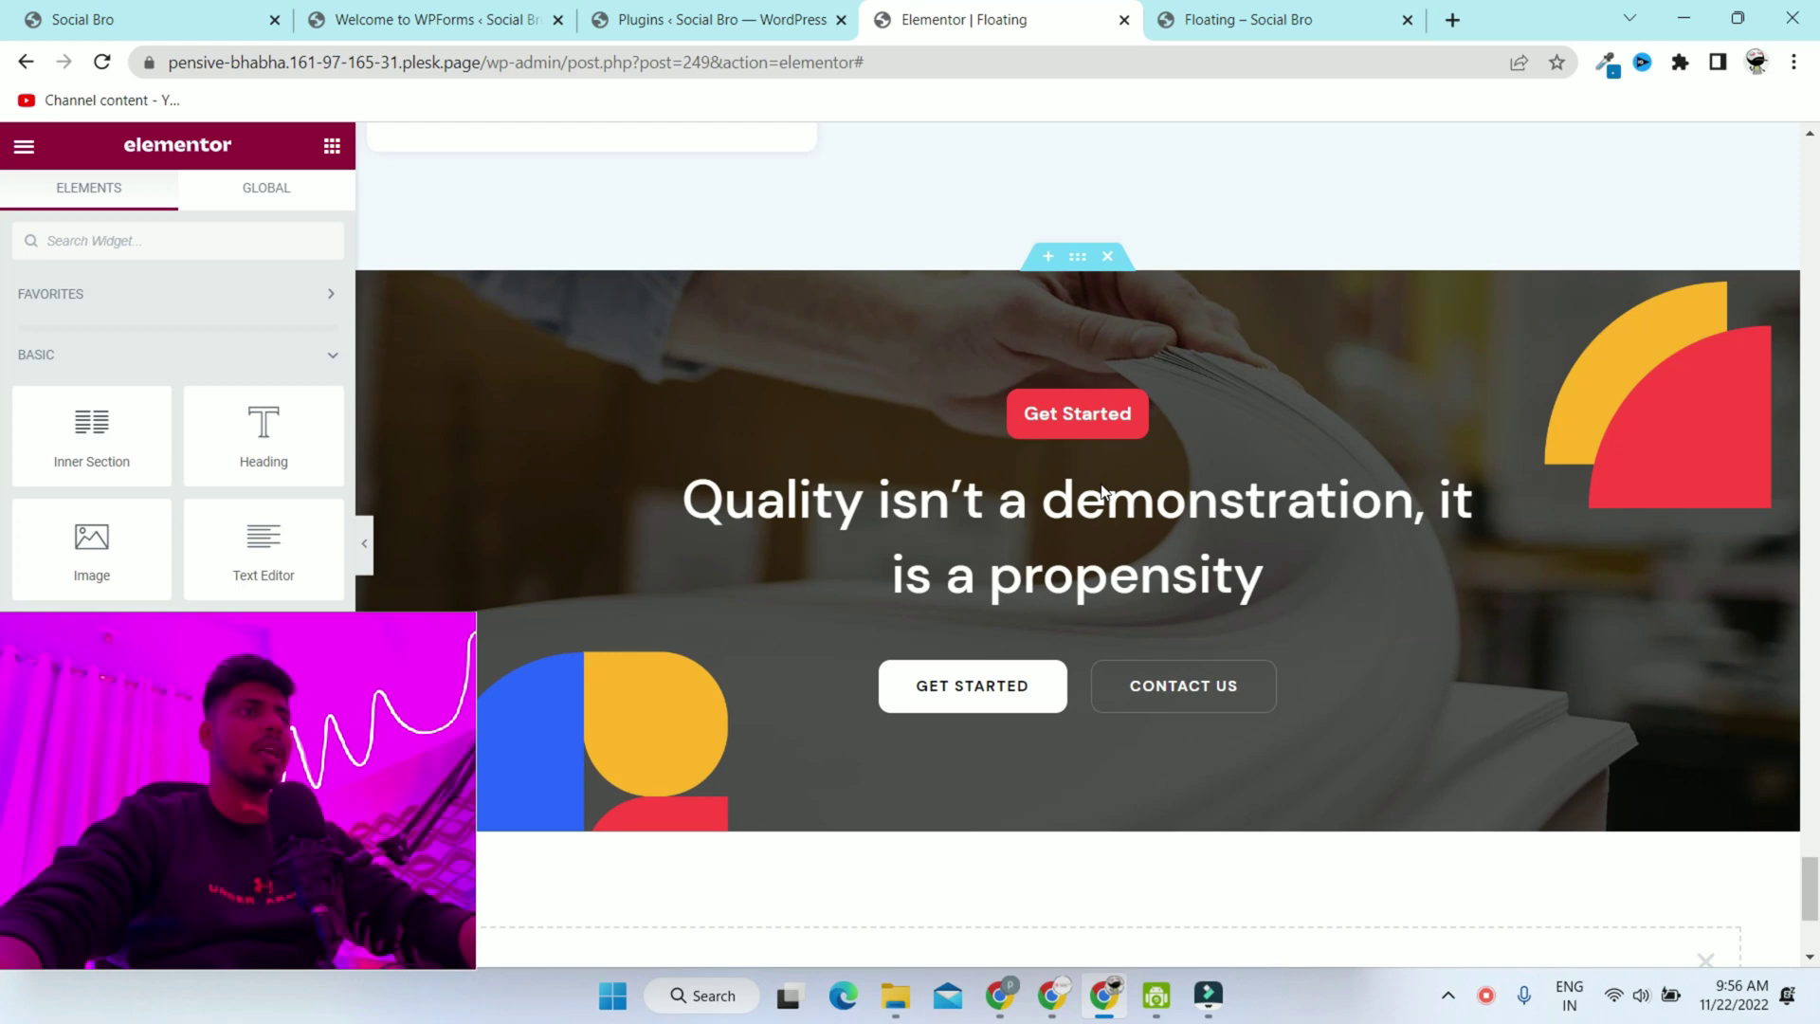
{"action": "scroll", "coordinate": [1133, 394], "scroll_direction": "down", "scroll_amount": 4}
{"action": "scroll", "coordinate": [1097, 389], "scroll_direction": "up", "scroll_amount": 6}
{"action": "scroll", "coordinate": [1096, 407], "scroll_direction": "down", "scroll_amount": 6}
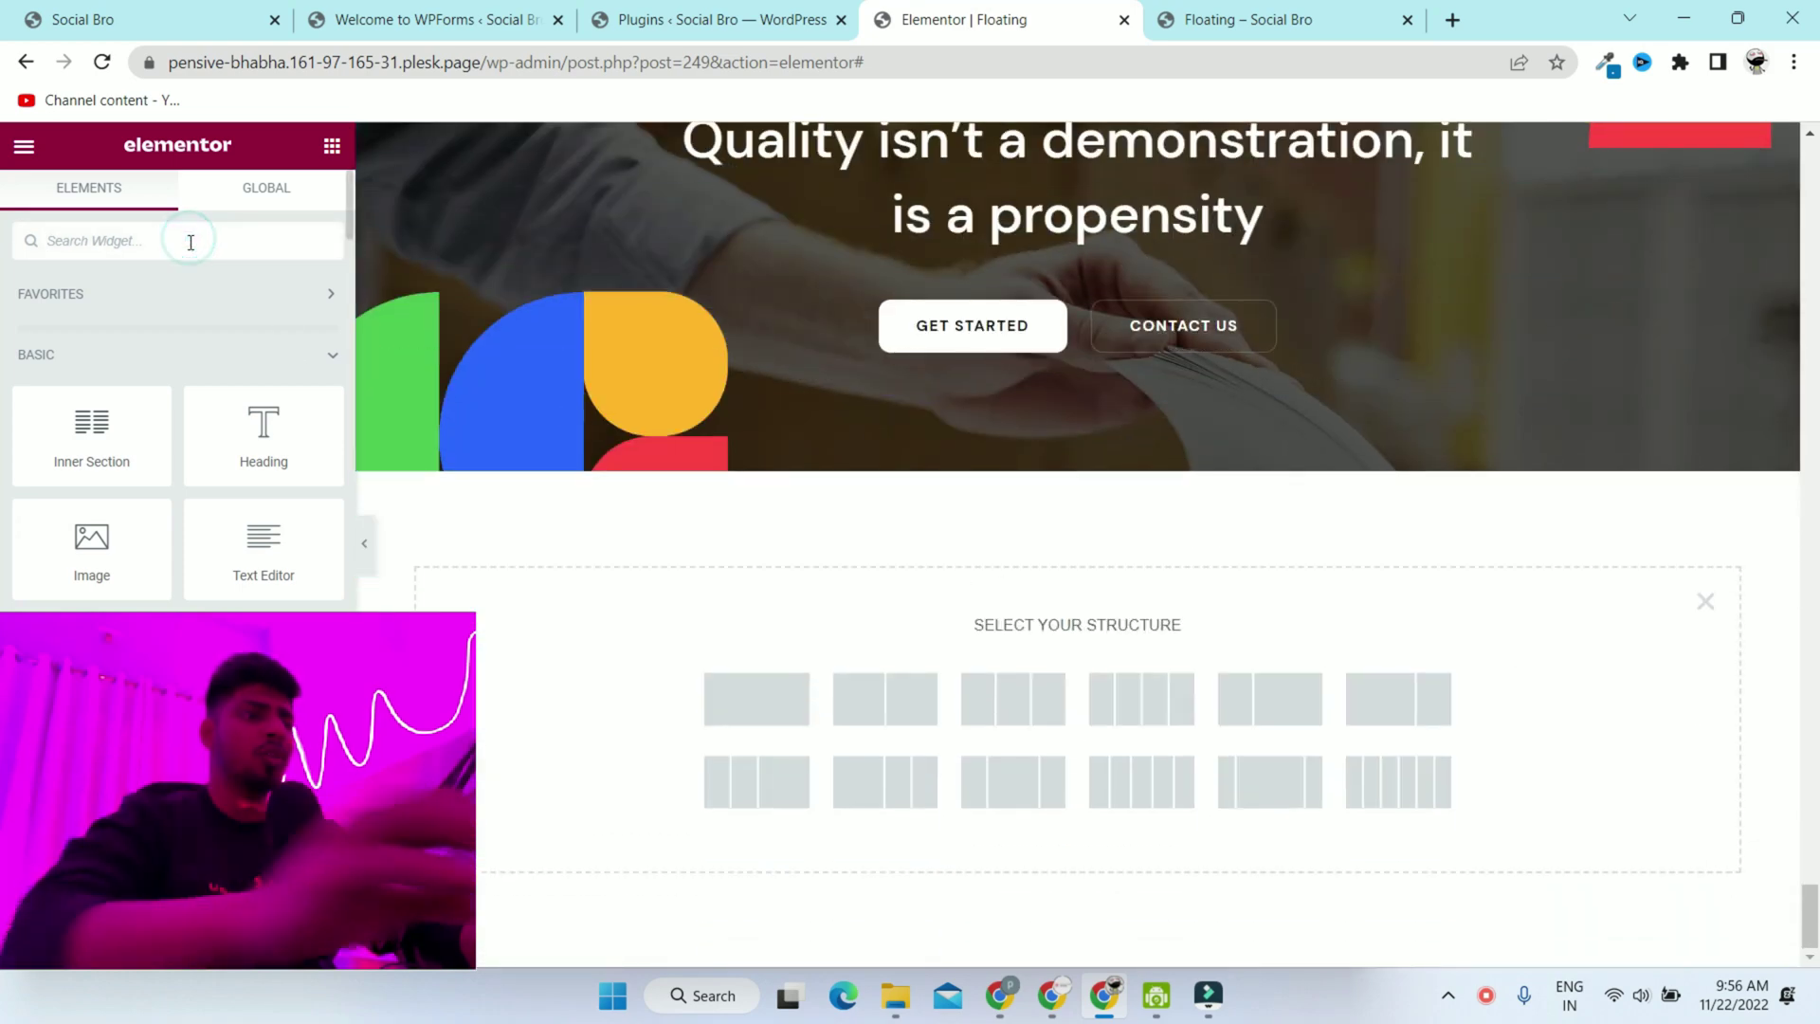
{"action": "type", "text": "s"}
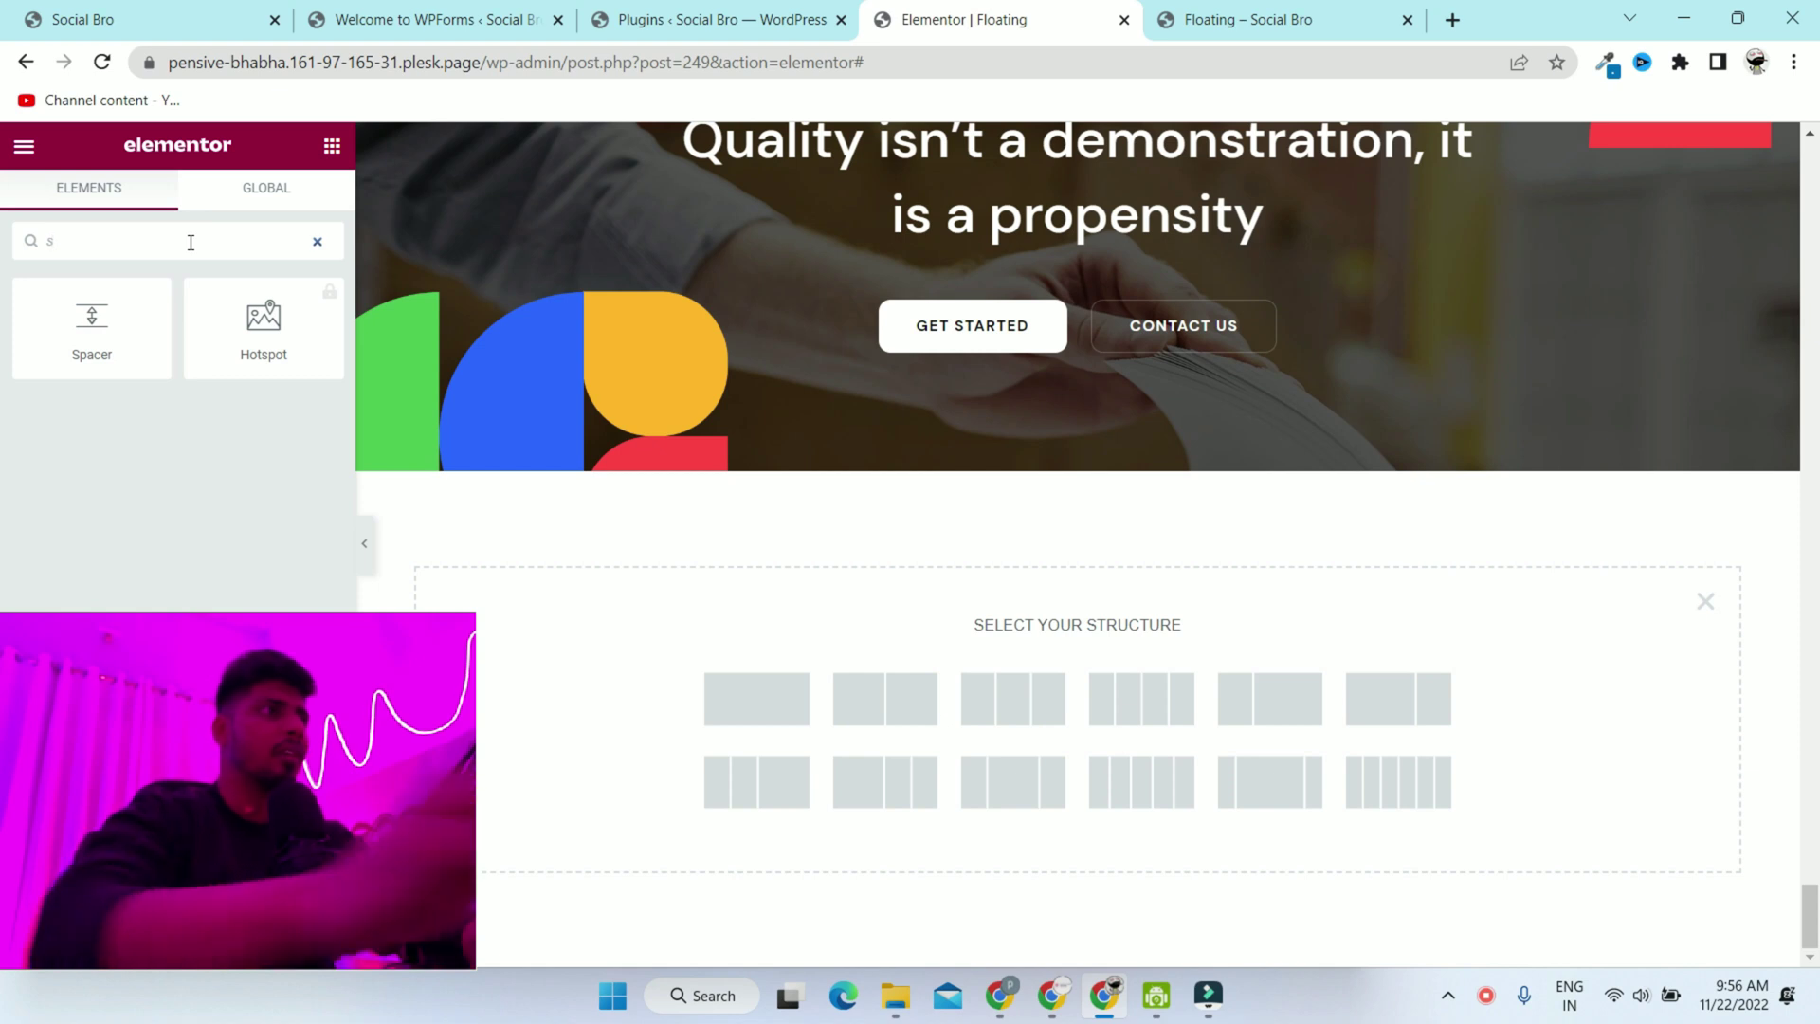
{"action": "type", "text": "oc"}
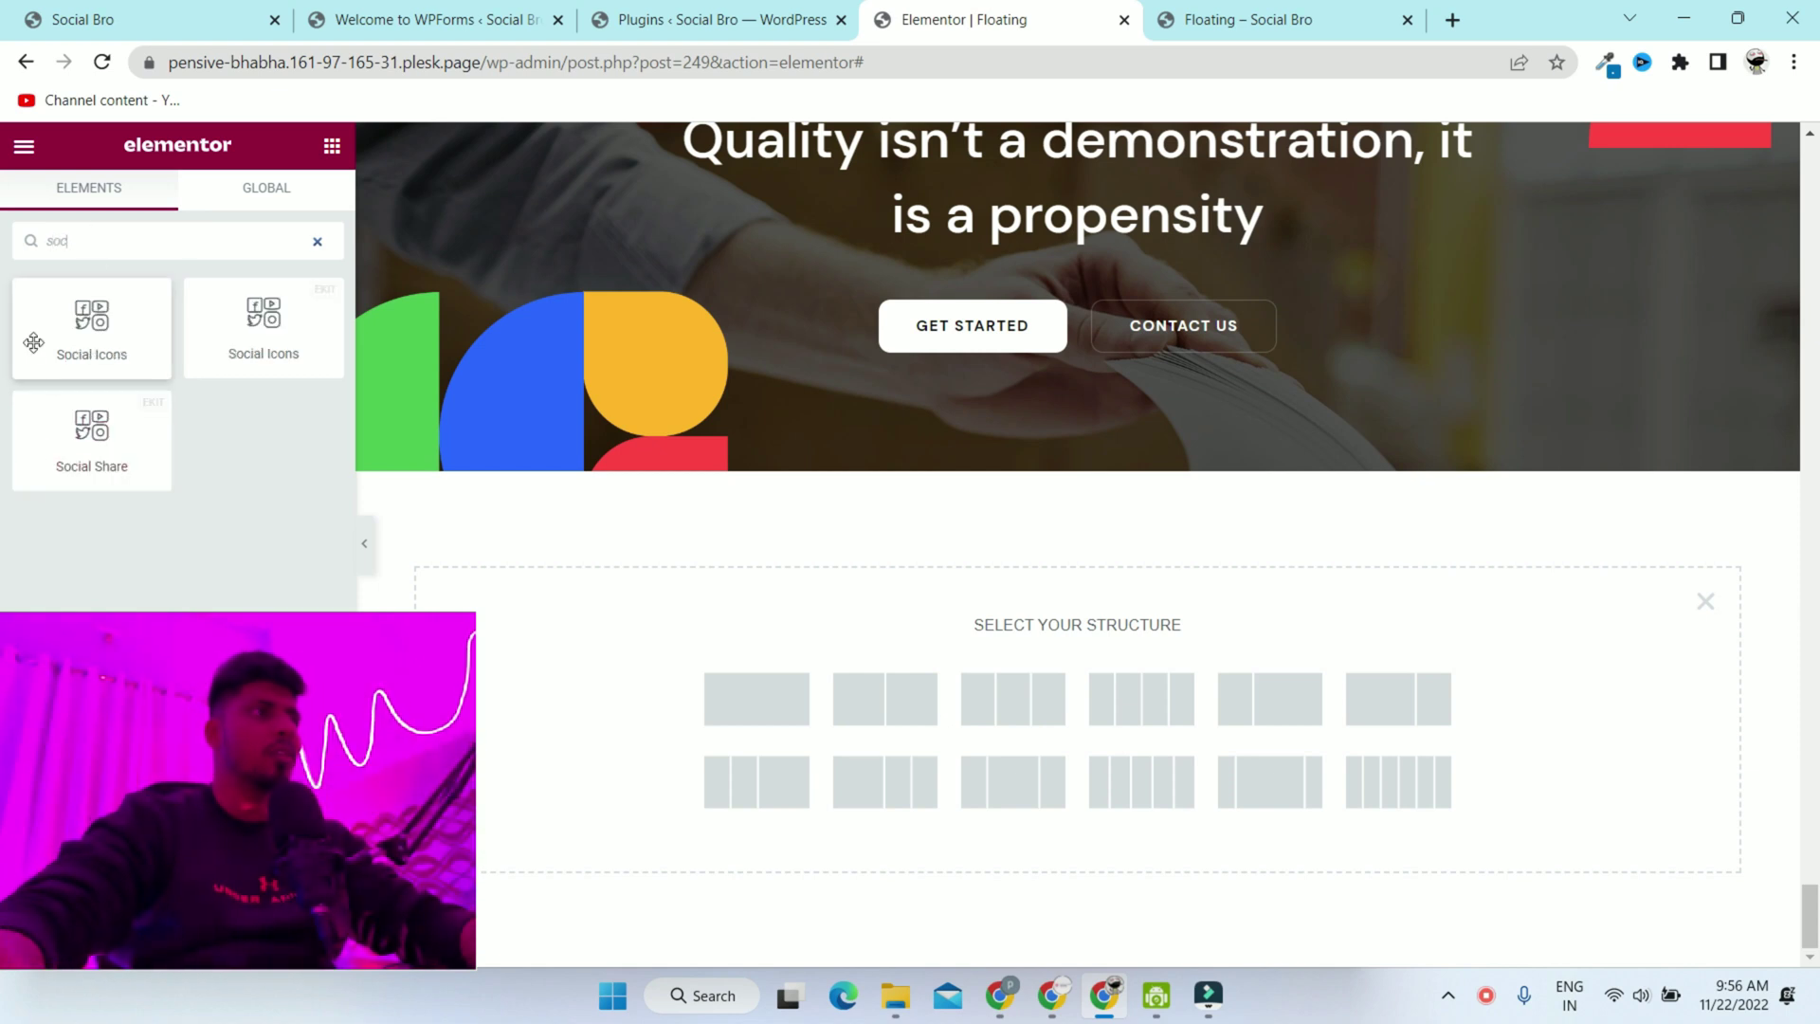
Place a Social Icons widget (Facebook, Twitter, YouTube) below the dark quote banner
{"action": "left_click_drag", "start_coordinate": [91, 322], "coordinate": [1141, 702]}
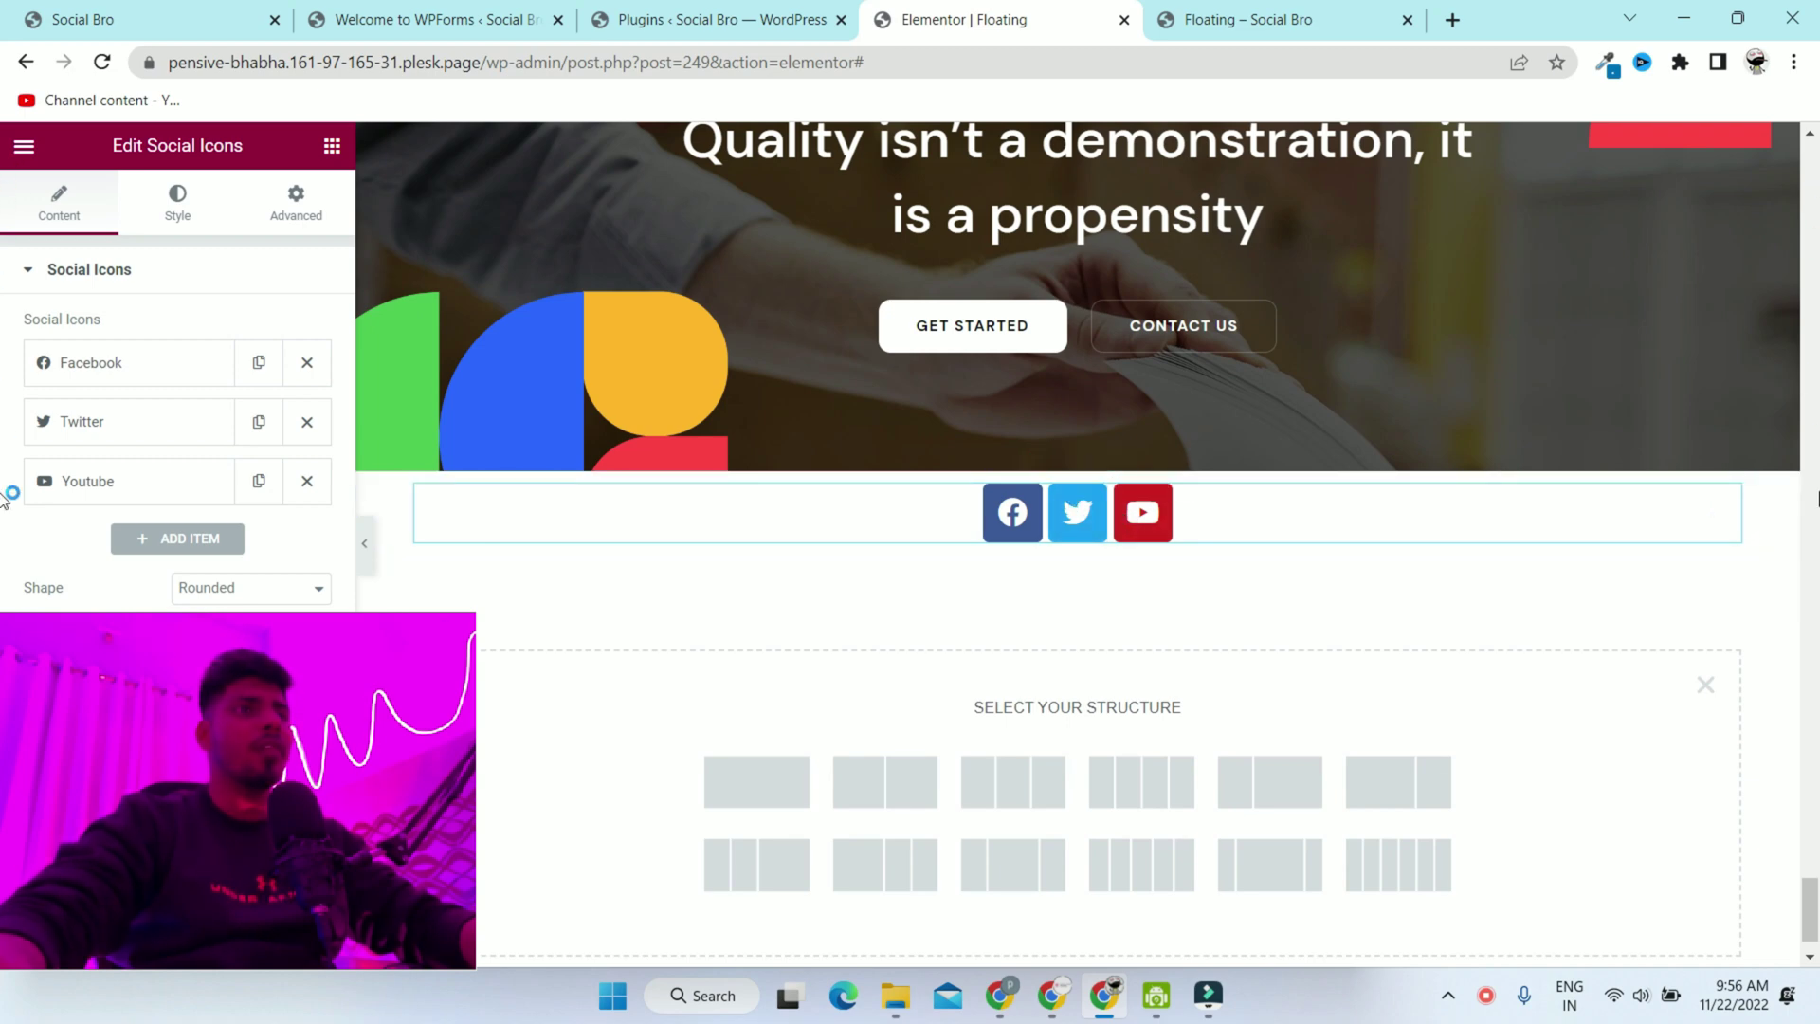
{"action": "scroll", "coordinate": [1813, 914], "scroll_direction": "up", "scroll_amount": 15}
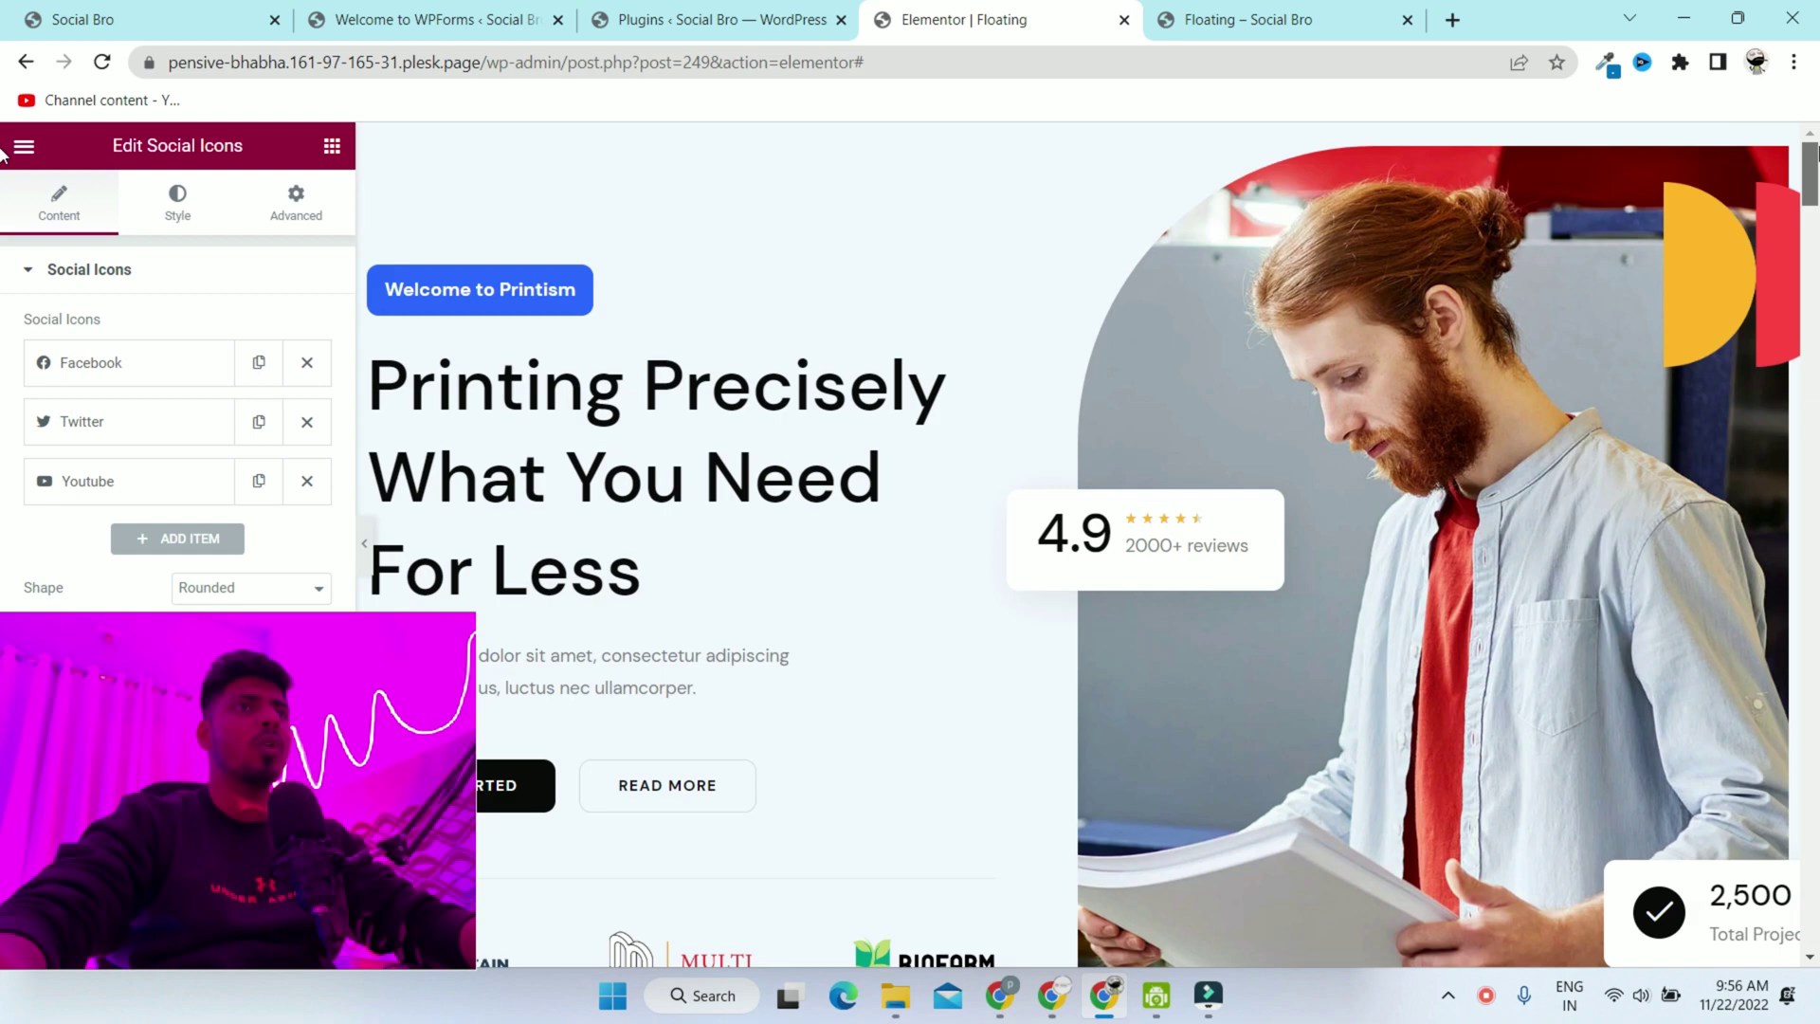
{"action": "scroll", "coordinate": [1813, 915], "scroll_direction": "down", "scroll_amount": 16}
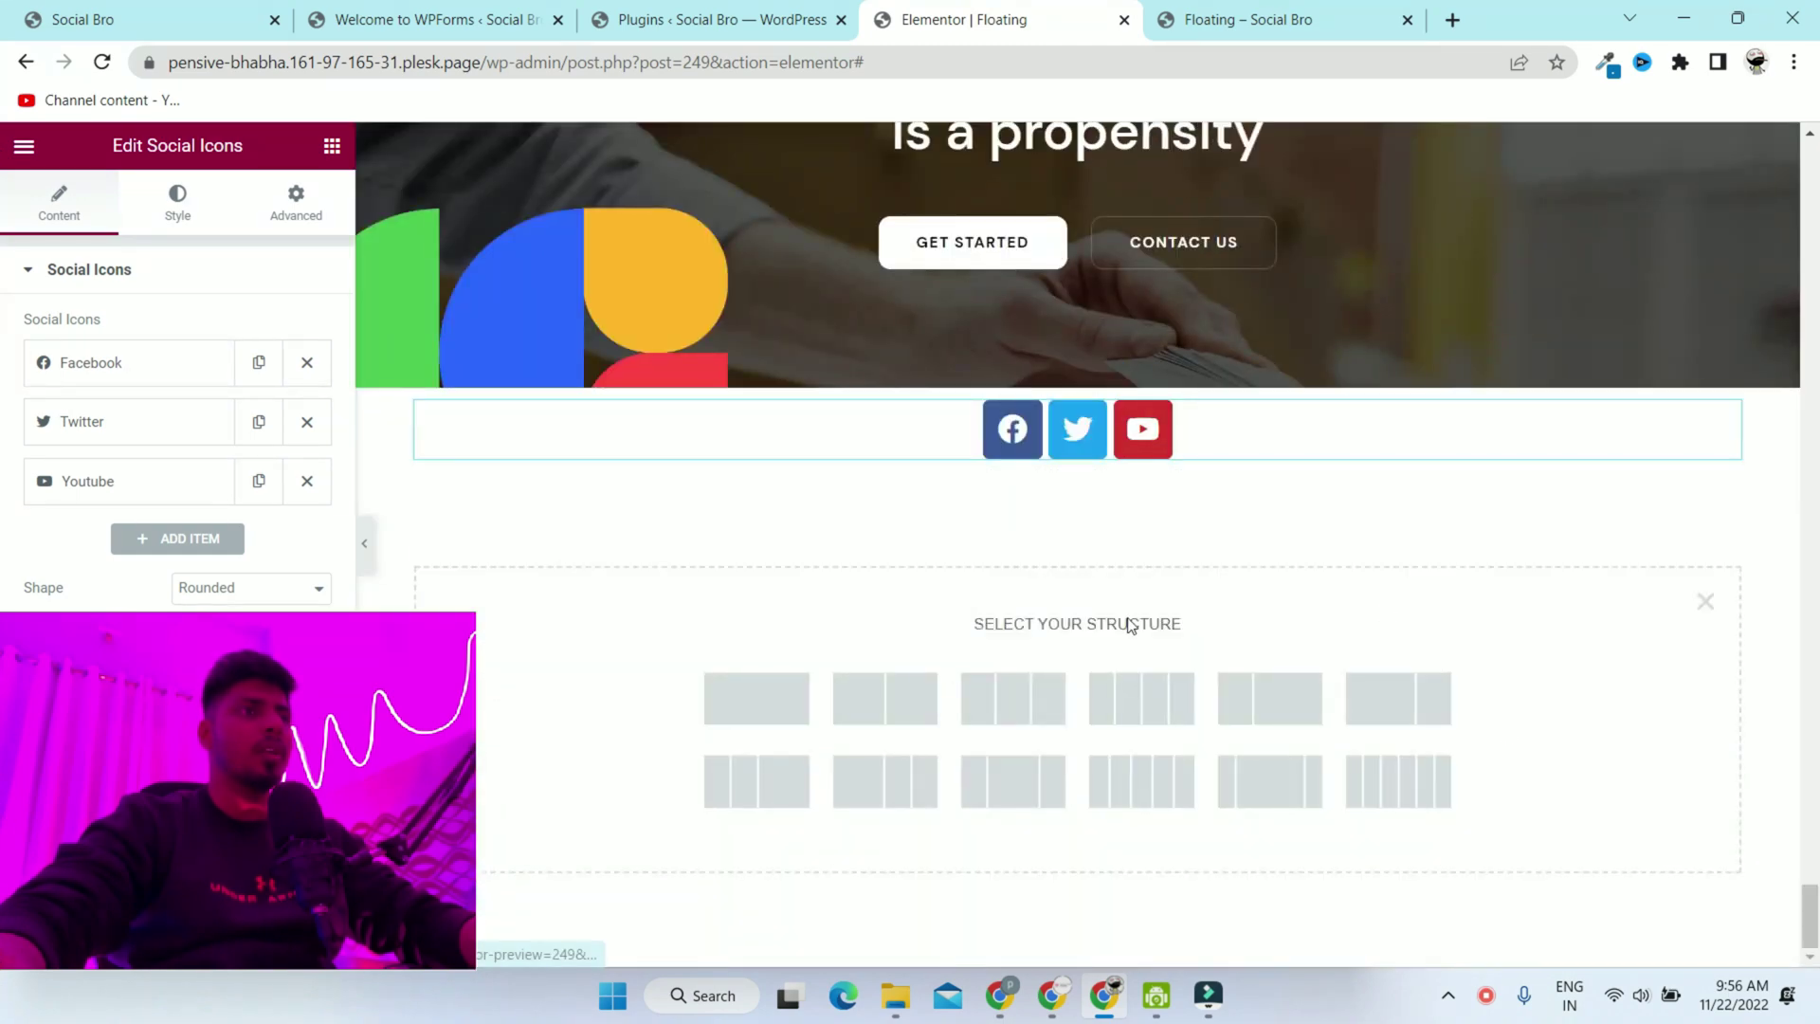
{"action": "left_click_drag", "start_coordinate": [1077, 389], "coordinate": [1081, 391]}
{"action": "left_click", "coordinate": [1081, 384]}
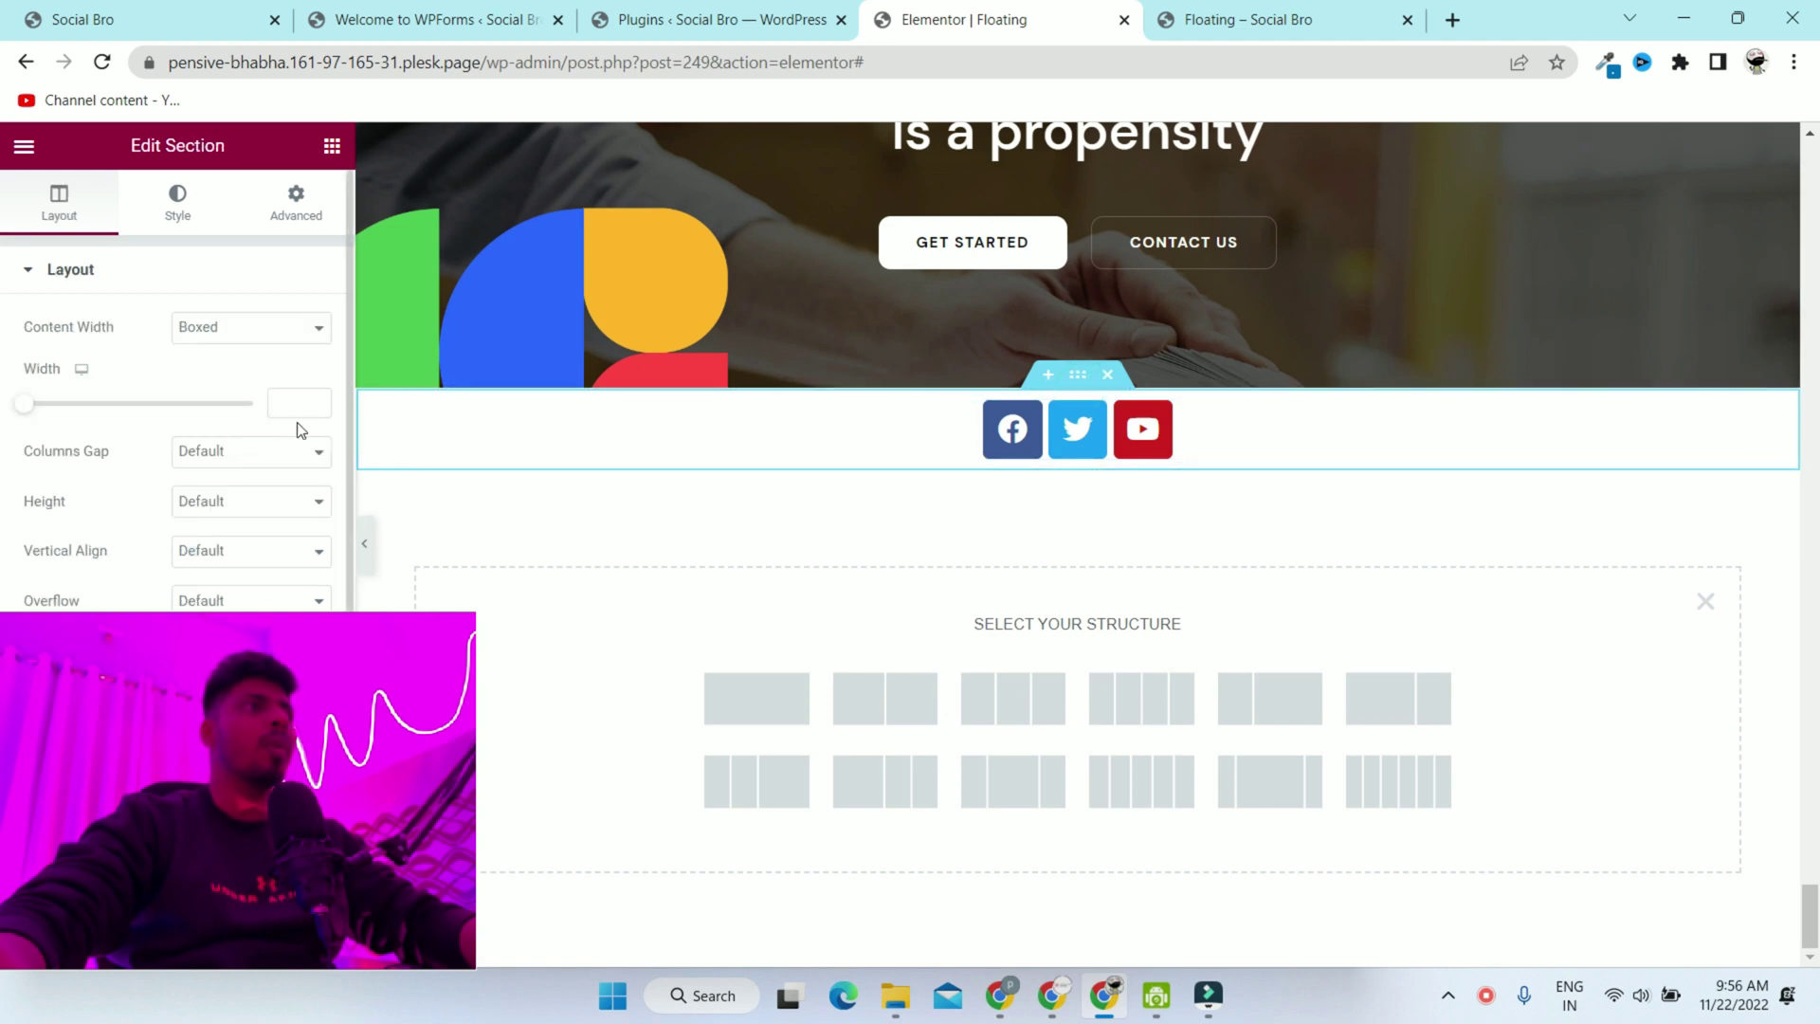
{"action": "left_click_drag", "start_coordinate": [306, 604], "coordinate": [1187, 639]}
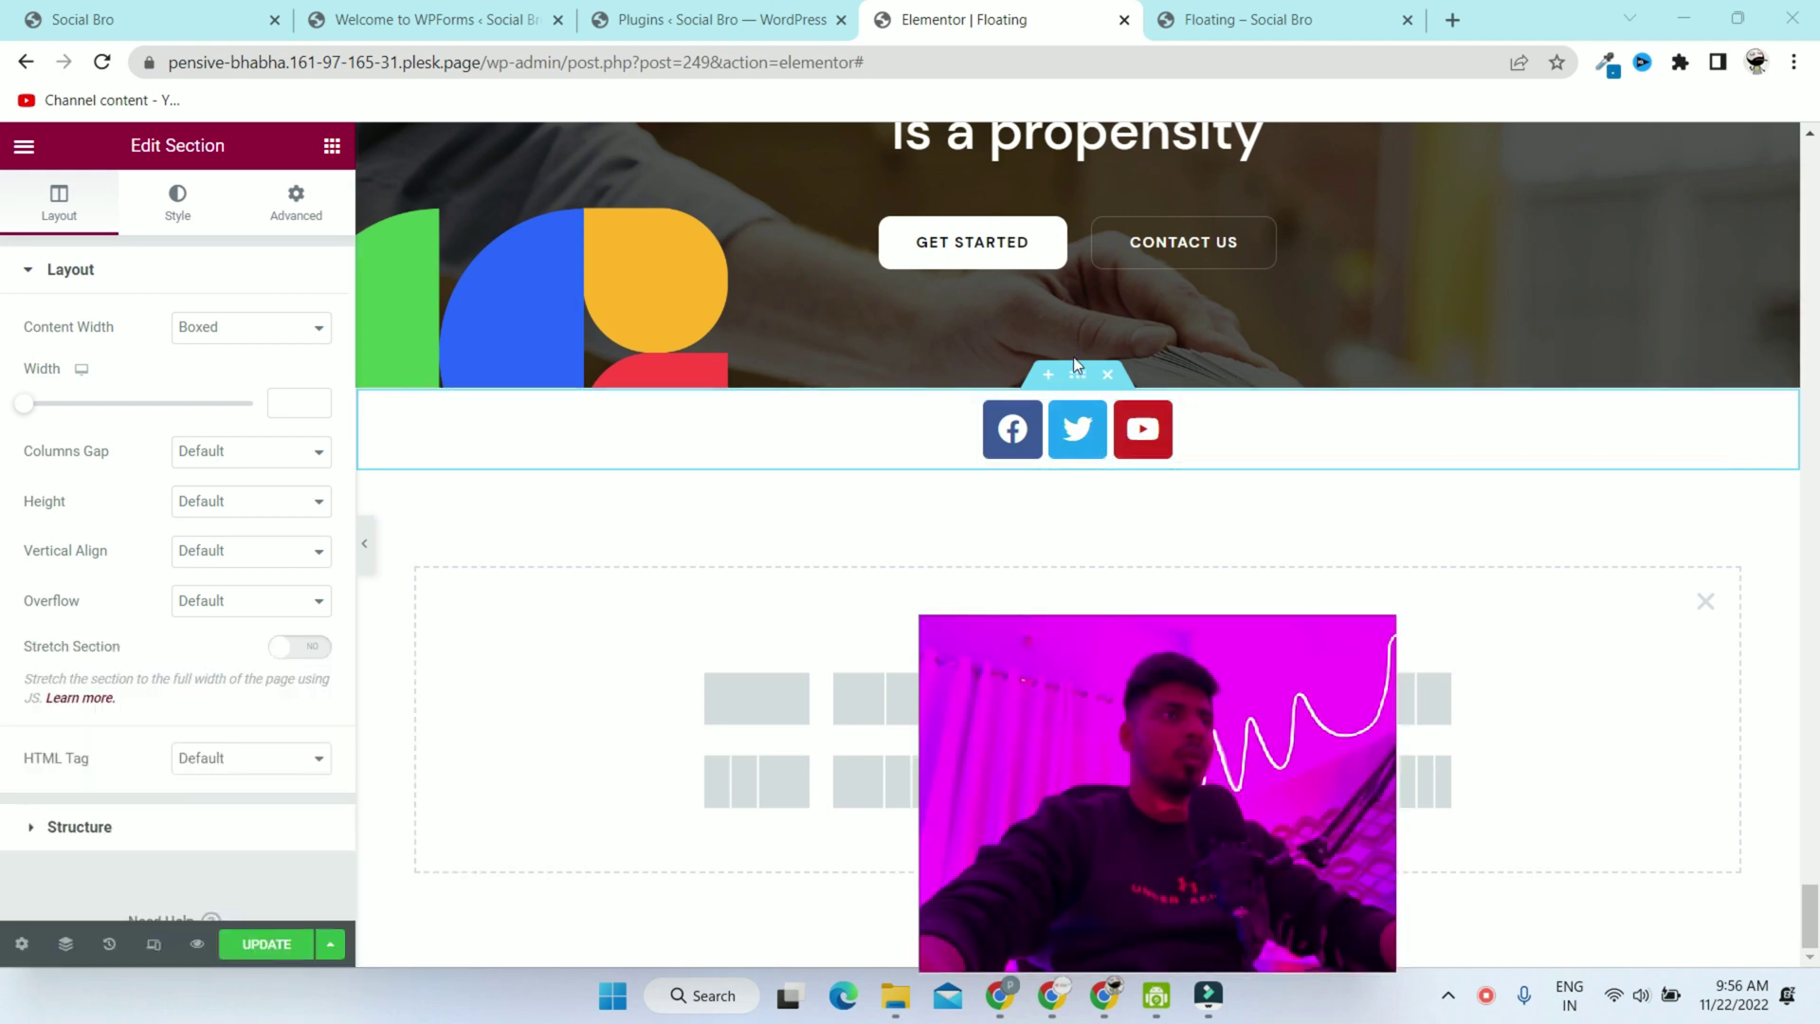
Give the Social Icons widget a Custom width of 4 in the Advanced tab
{"action": "left_click", "coordinate": [1728, 419]}
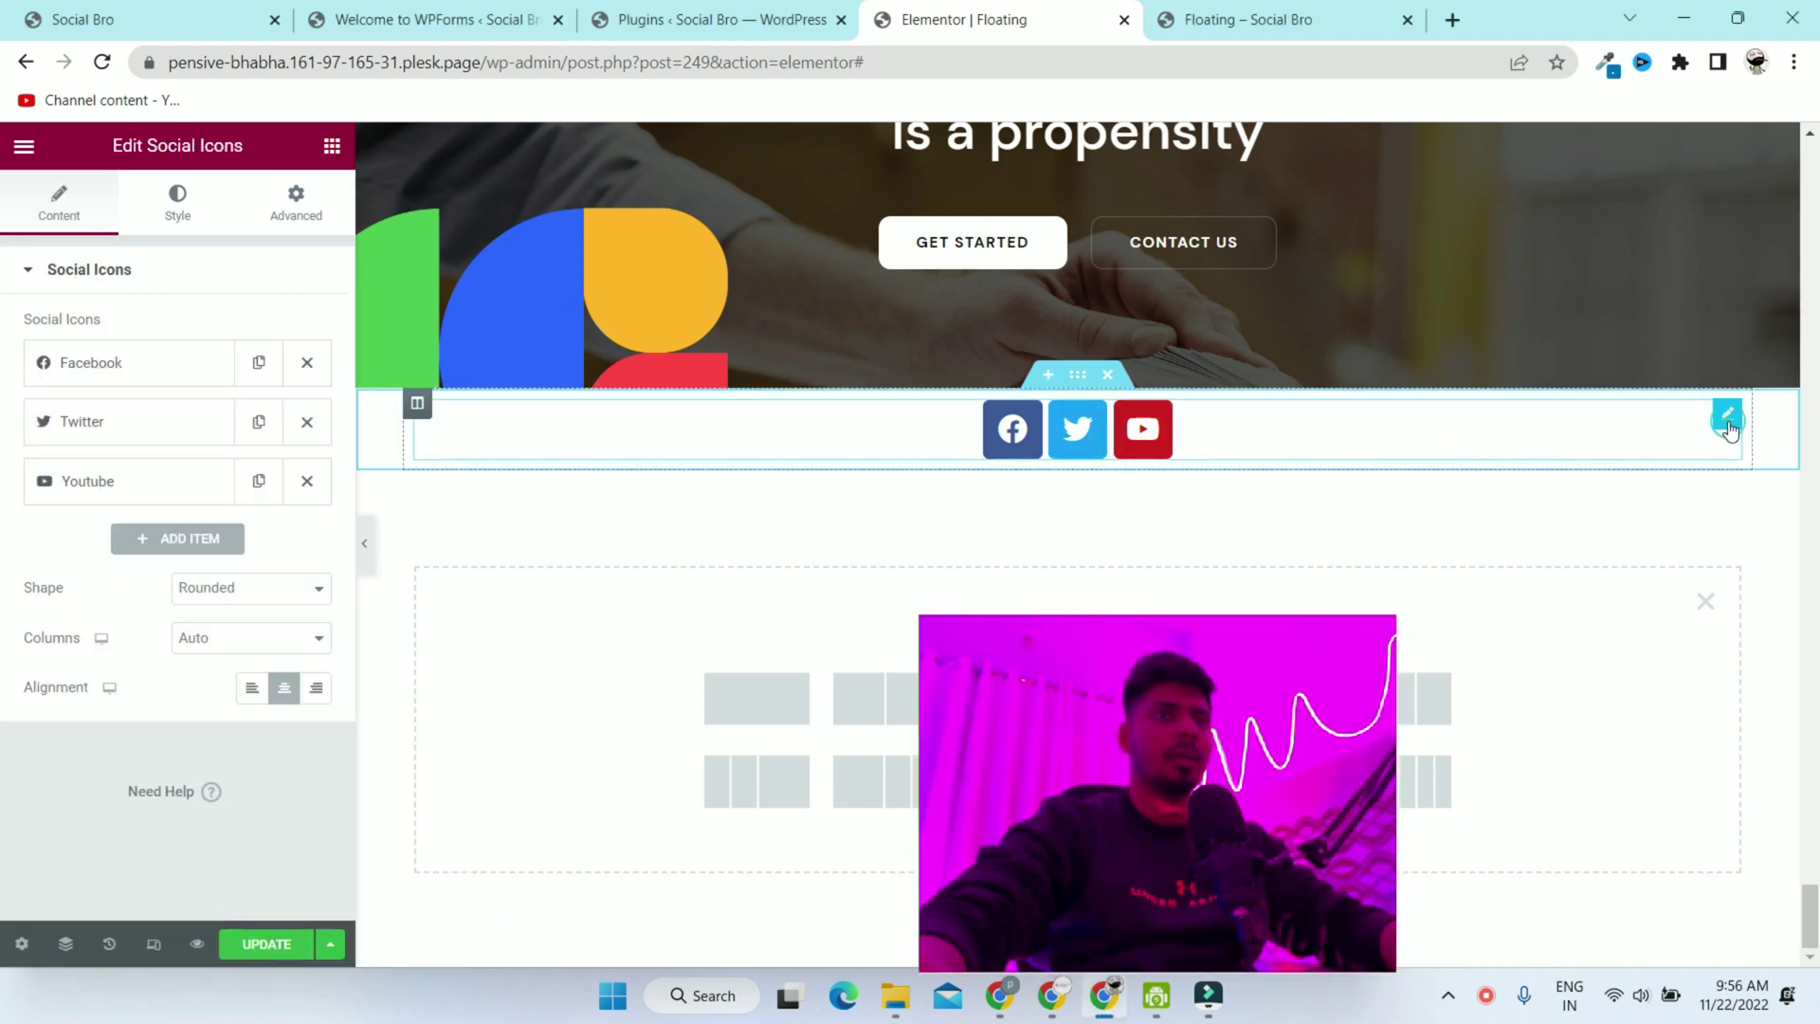
{"action": "left_click", "coordinate": [308, 218]}
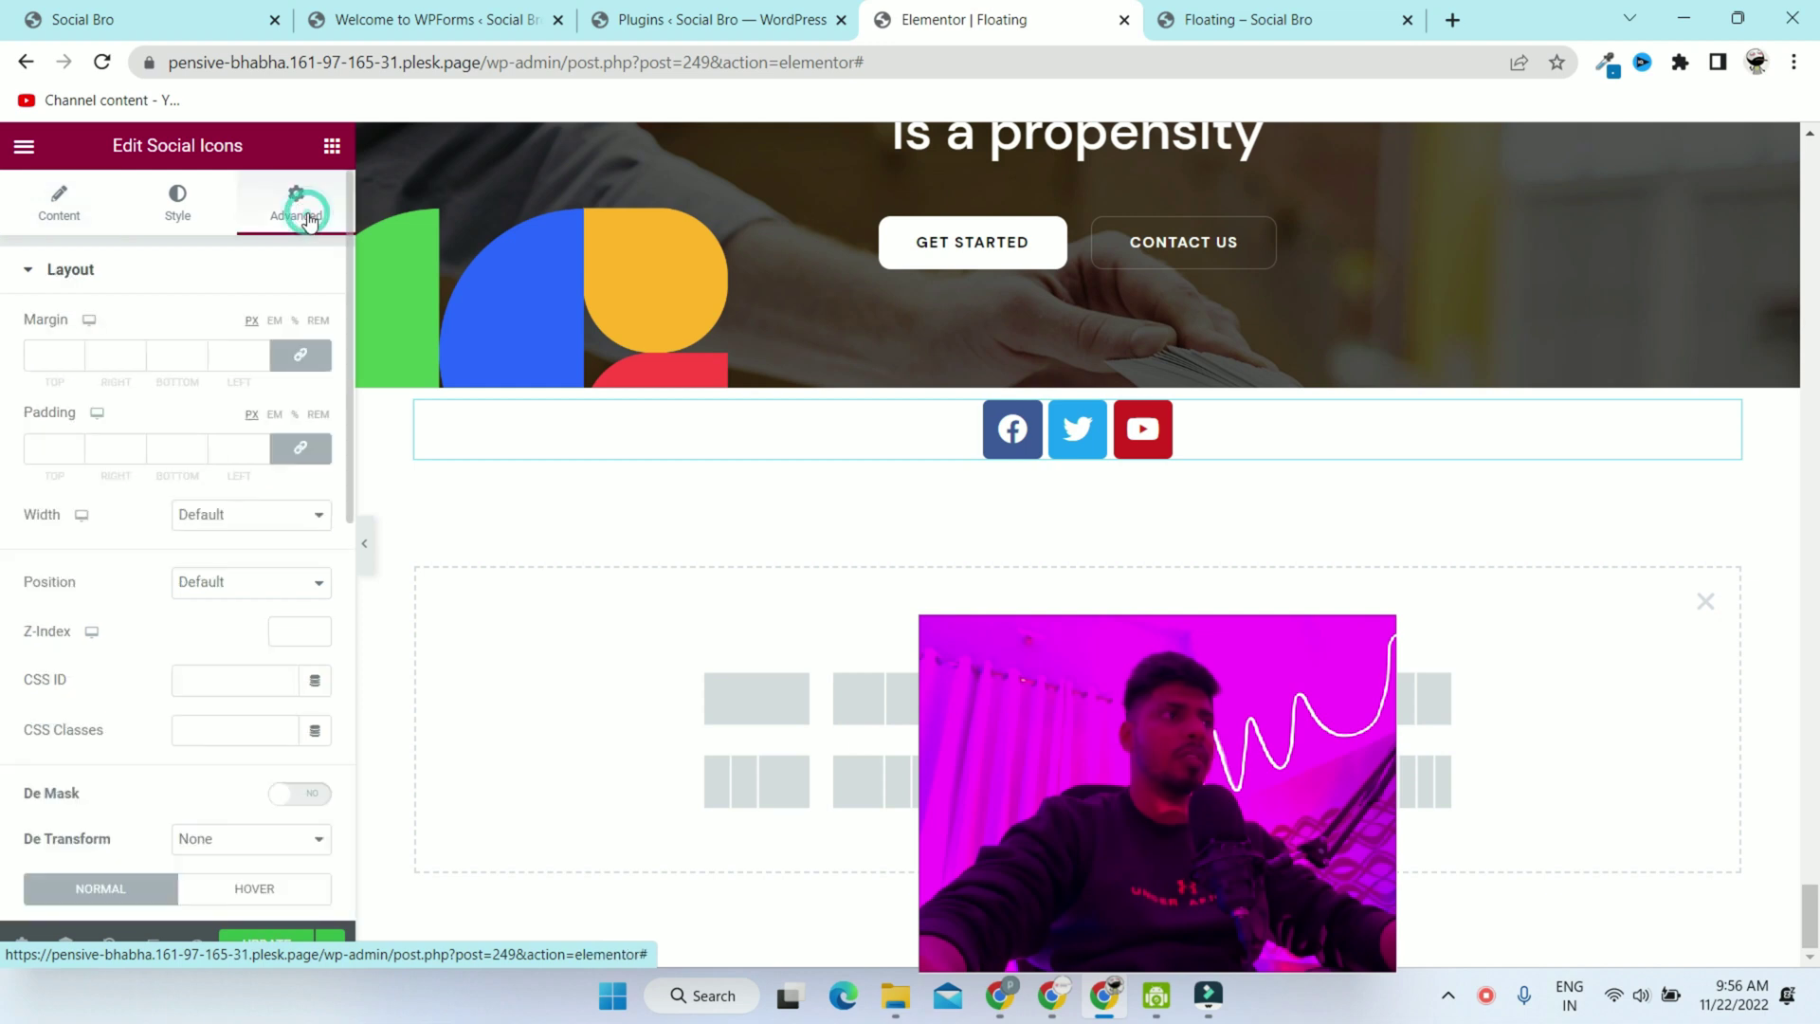
{"action": "left_click", "coordinate": [225, 517]}
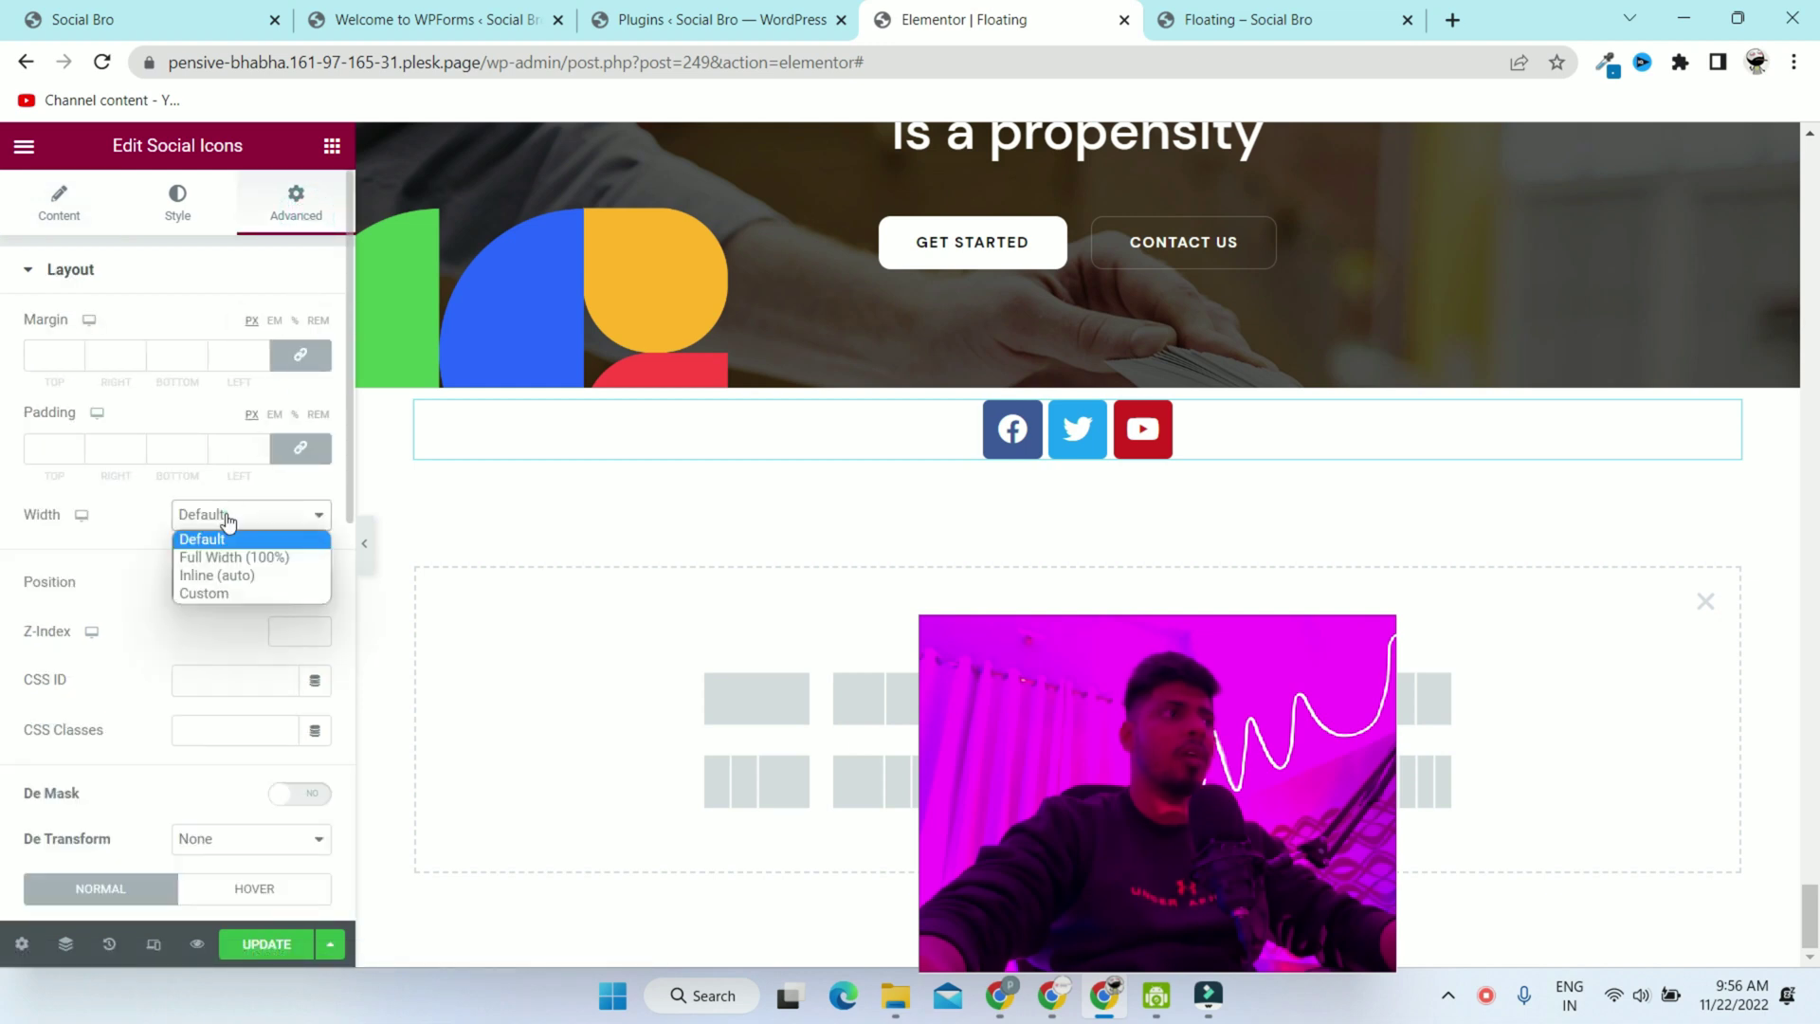
{"action": "left_click", "coordinate": [220, 594]}
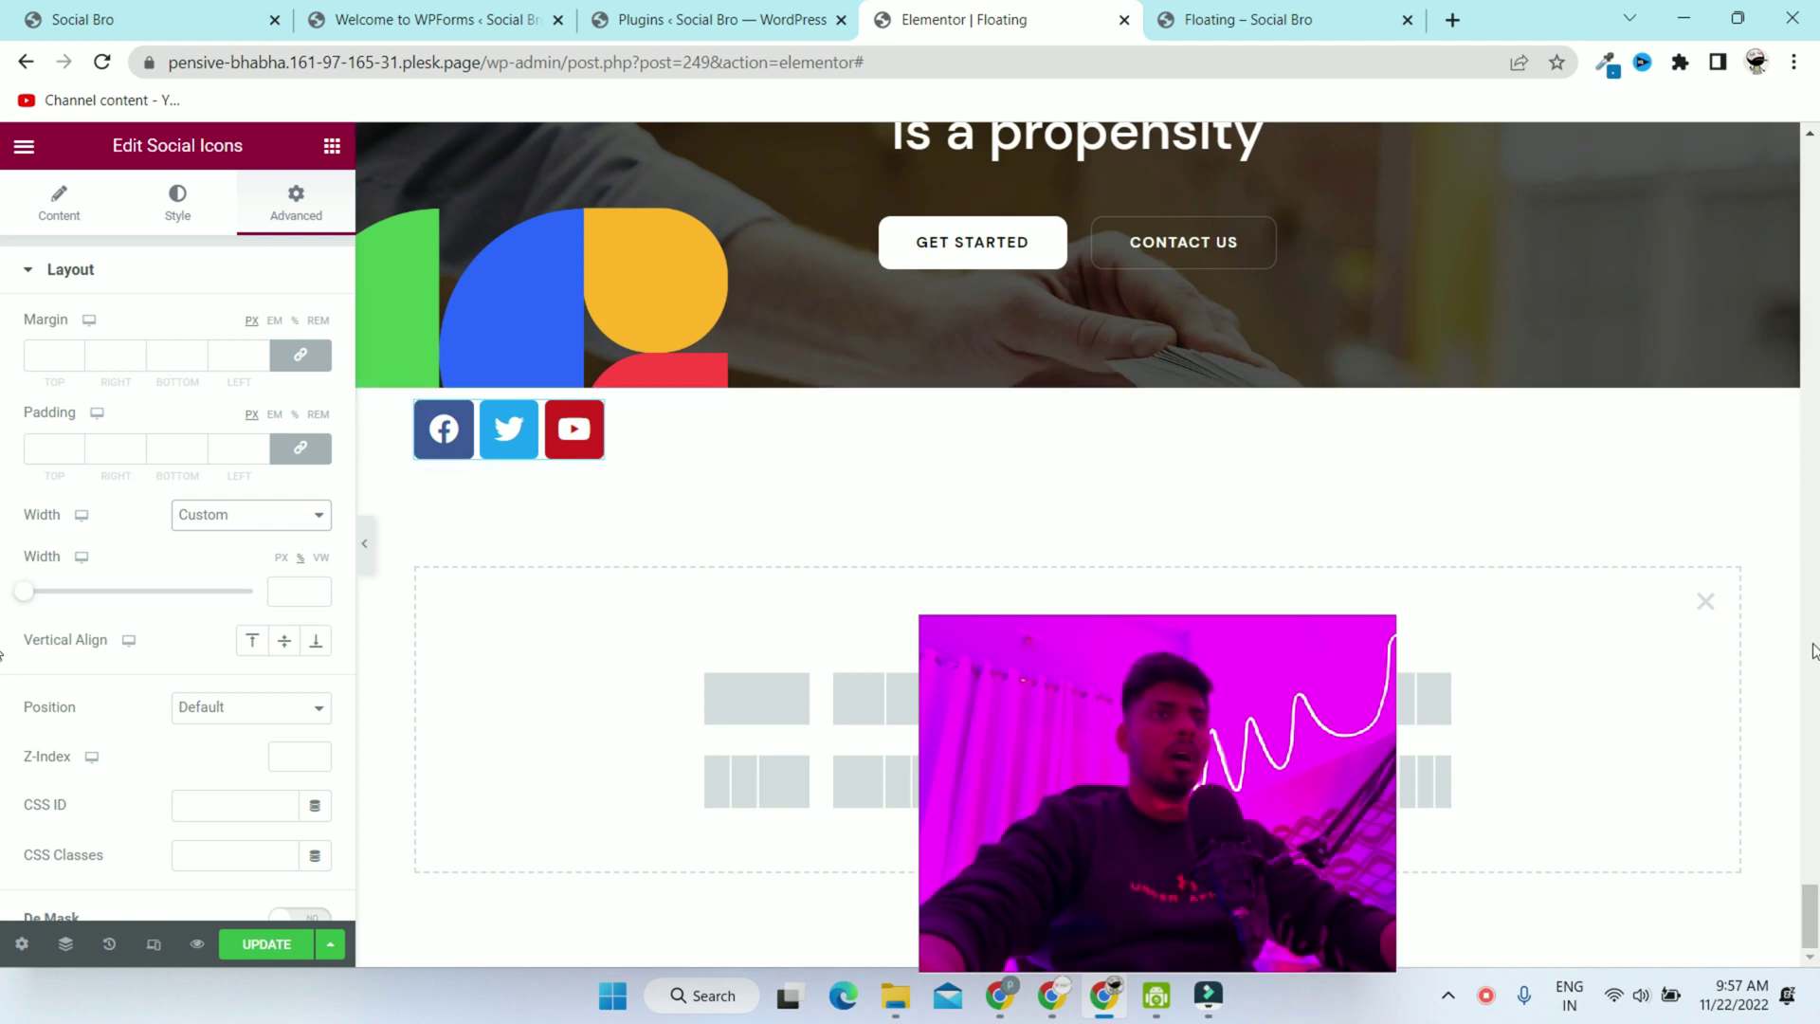
{"action": "left_click", "coordinate": [297, 593]}
{"action": "type", "text": "4"}
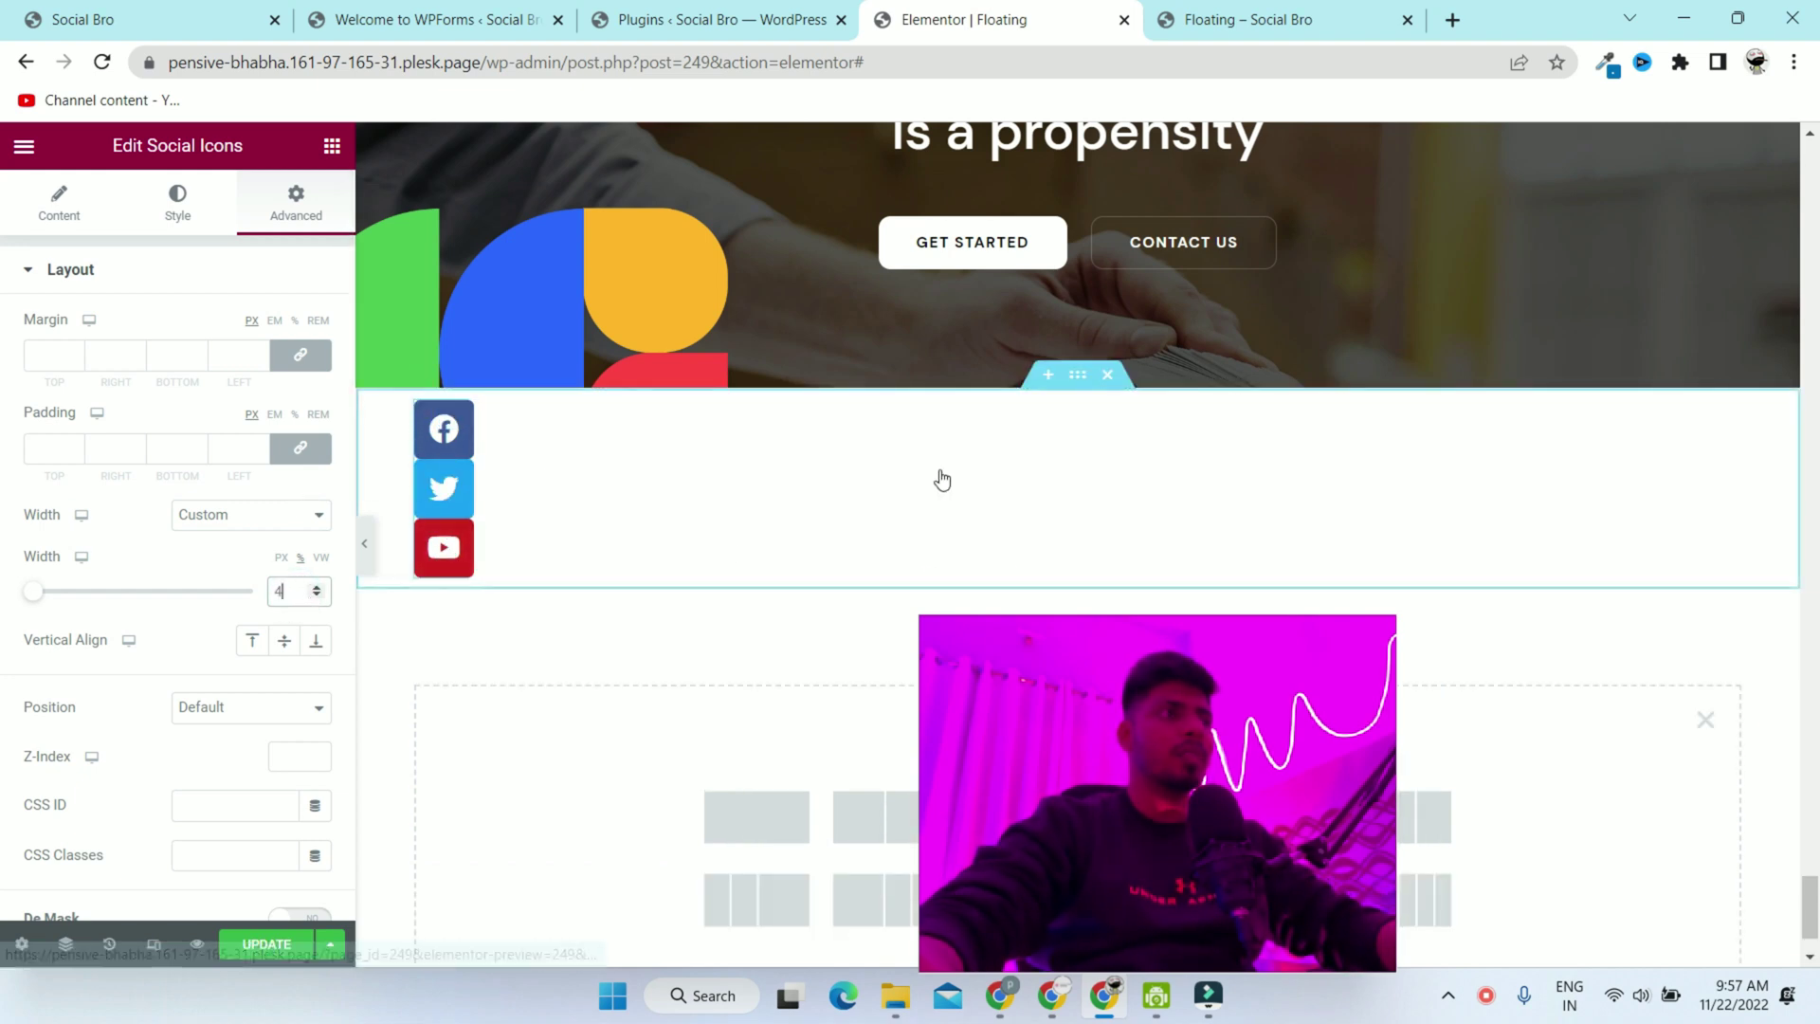
Set the widget's Position to Fixed, anchored to the right edge
{"action": "left_click", "coordinate": [264, 709]}
{"action": "left_click", "coordinate": [233, 775]}
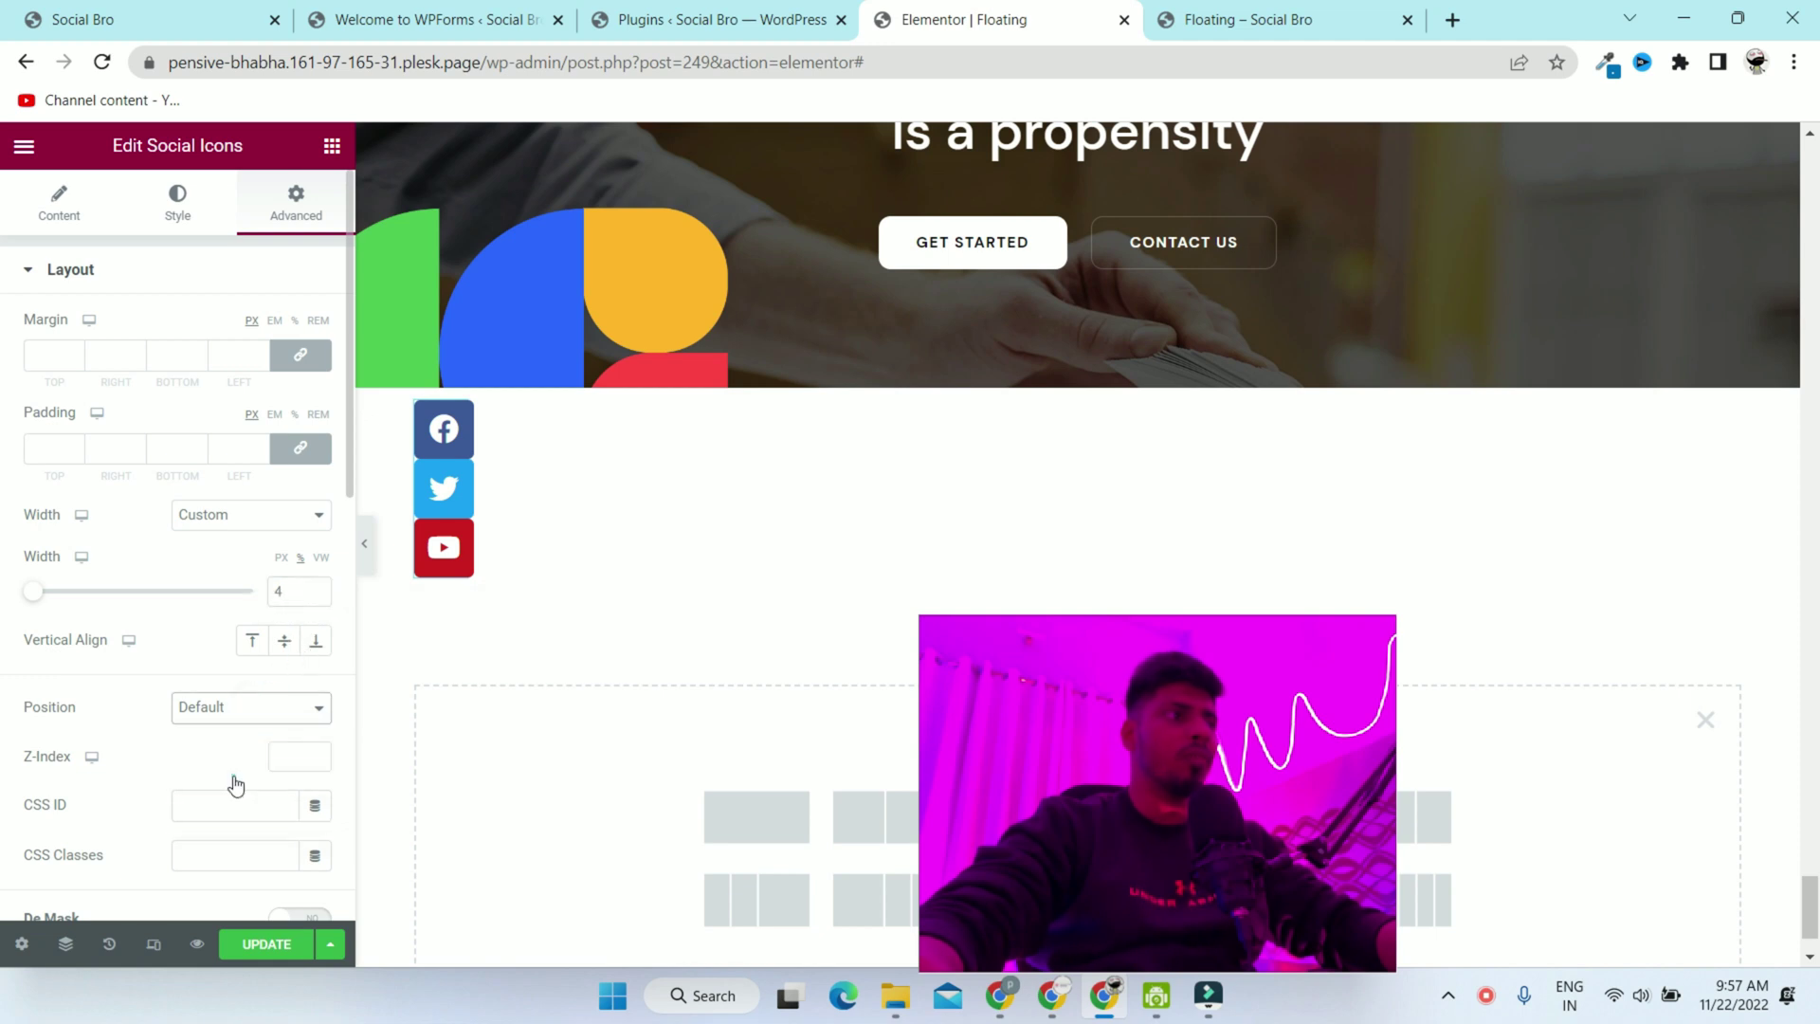
{"action": "scroll", "coordinate": [284, 739], "scroll_direction": "down", "scroll_amount": 2}
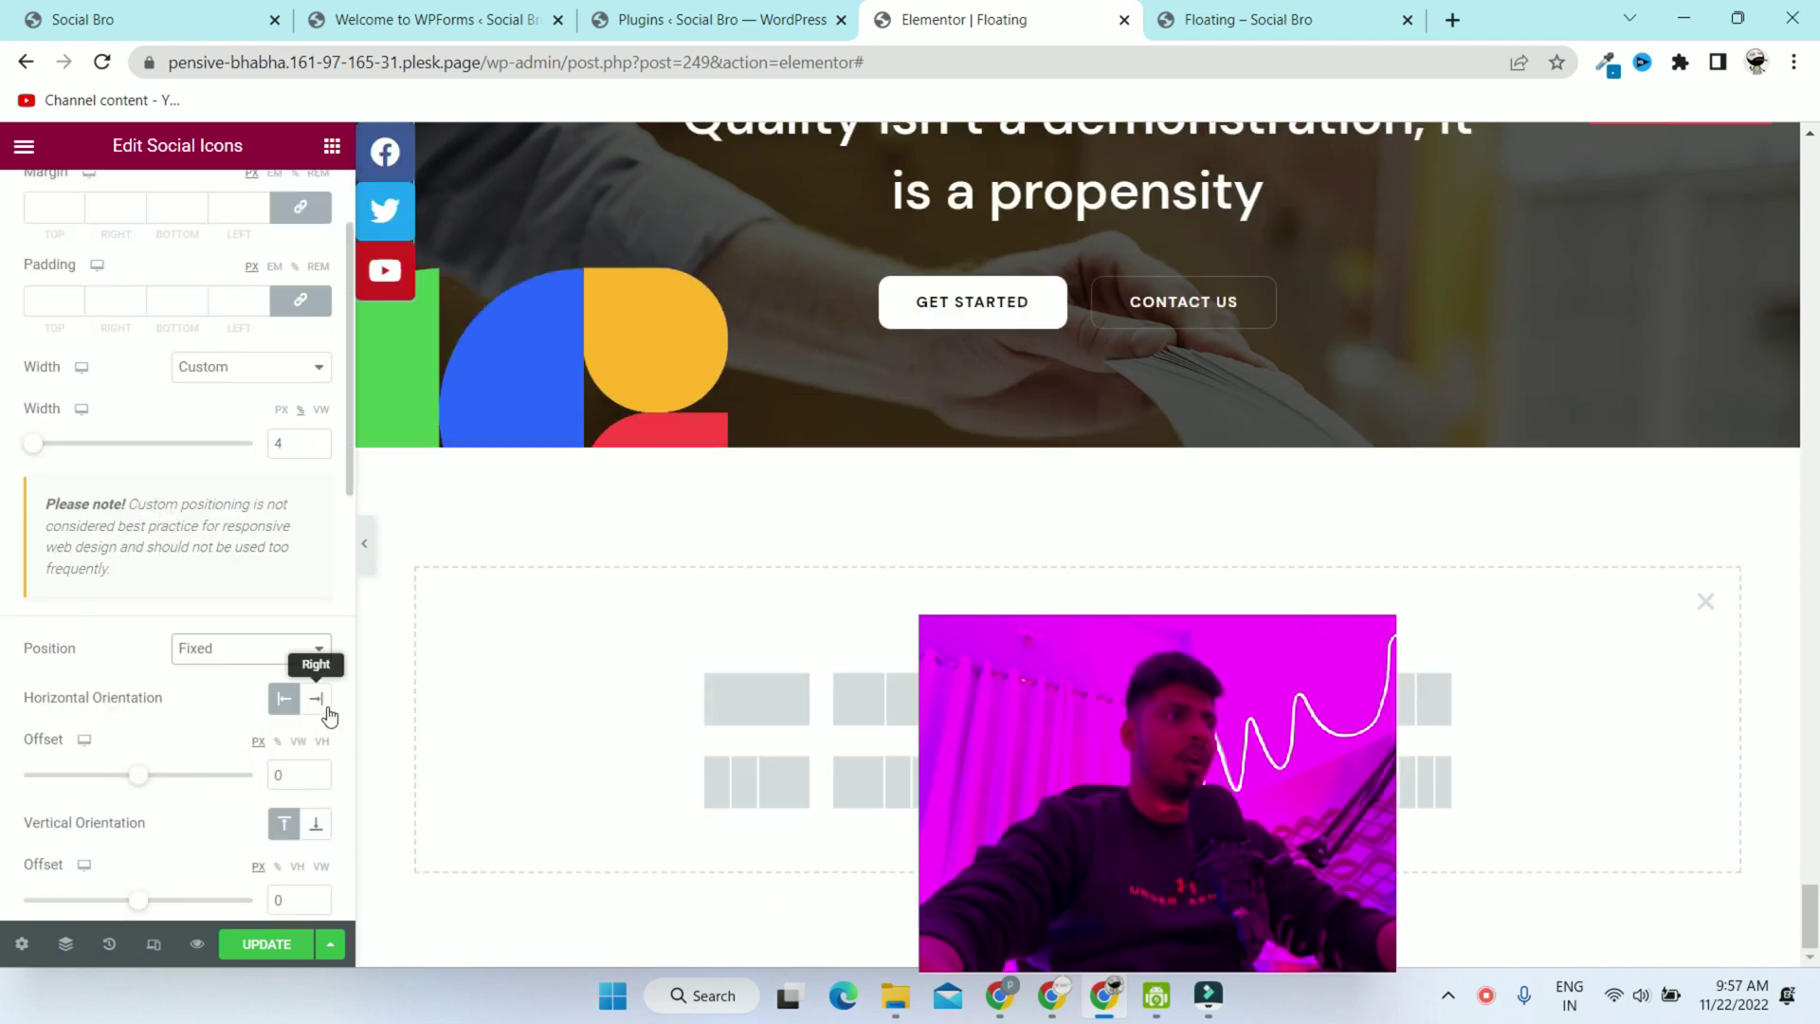
{"action": "left_click", "coordinate": [318, 711]}
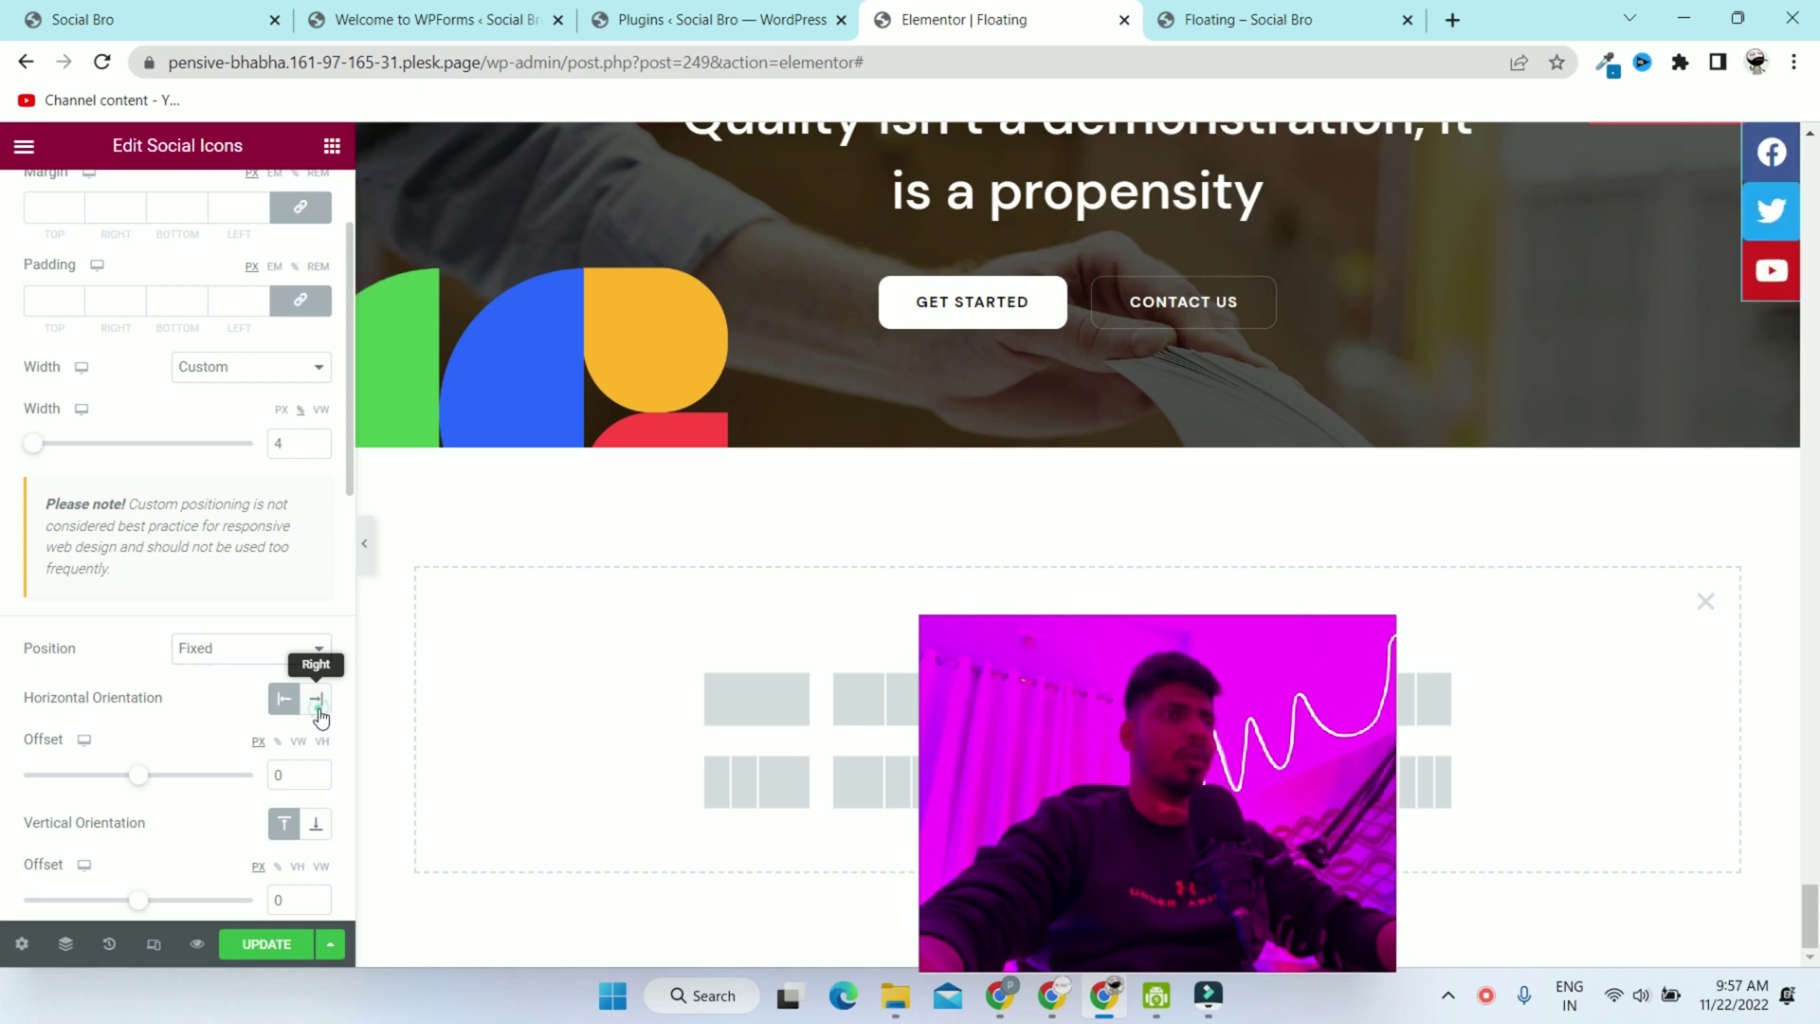
Set the fixed bar's vertical offset from the top to 40%
{"action": "scroll", "coordinate": [1640, 324], "scroll_direction": "up", "scroll_amount": 2}
{"action": "scroll", "coordinate": [1636, 316], "scroll_direction": "down", "scroll_amount": 2}
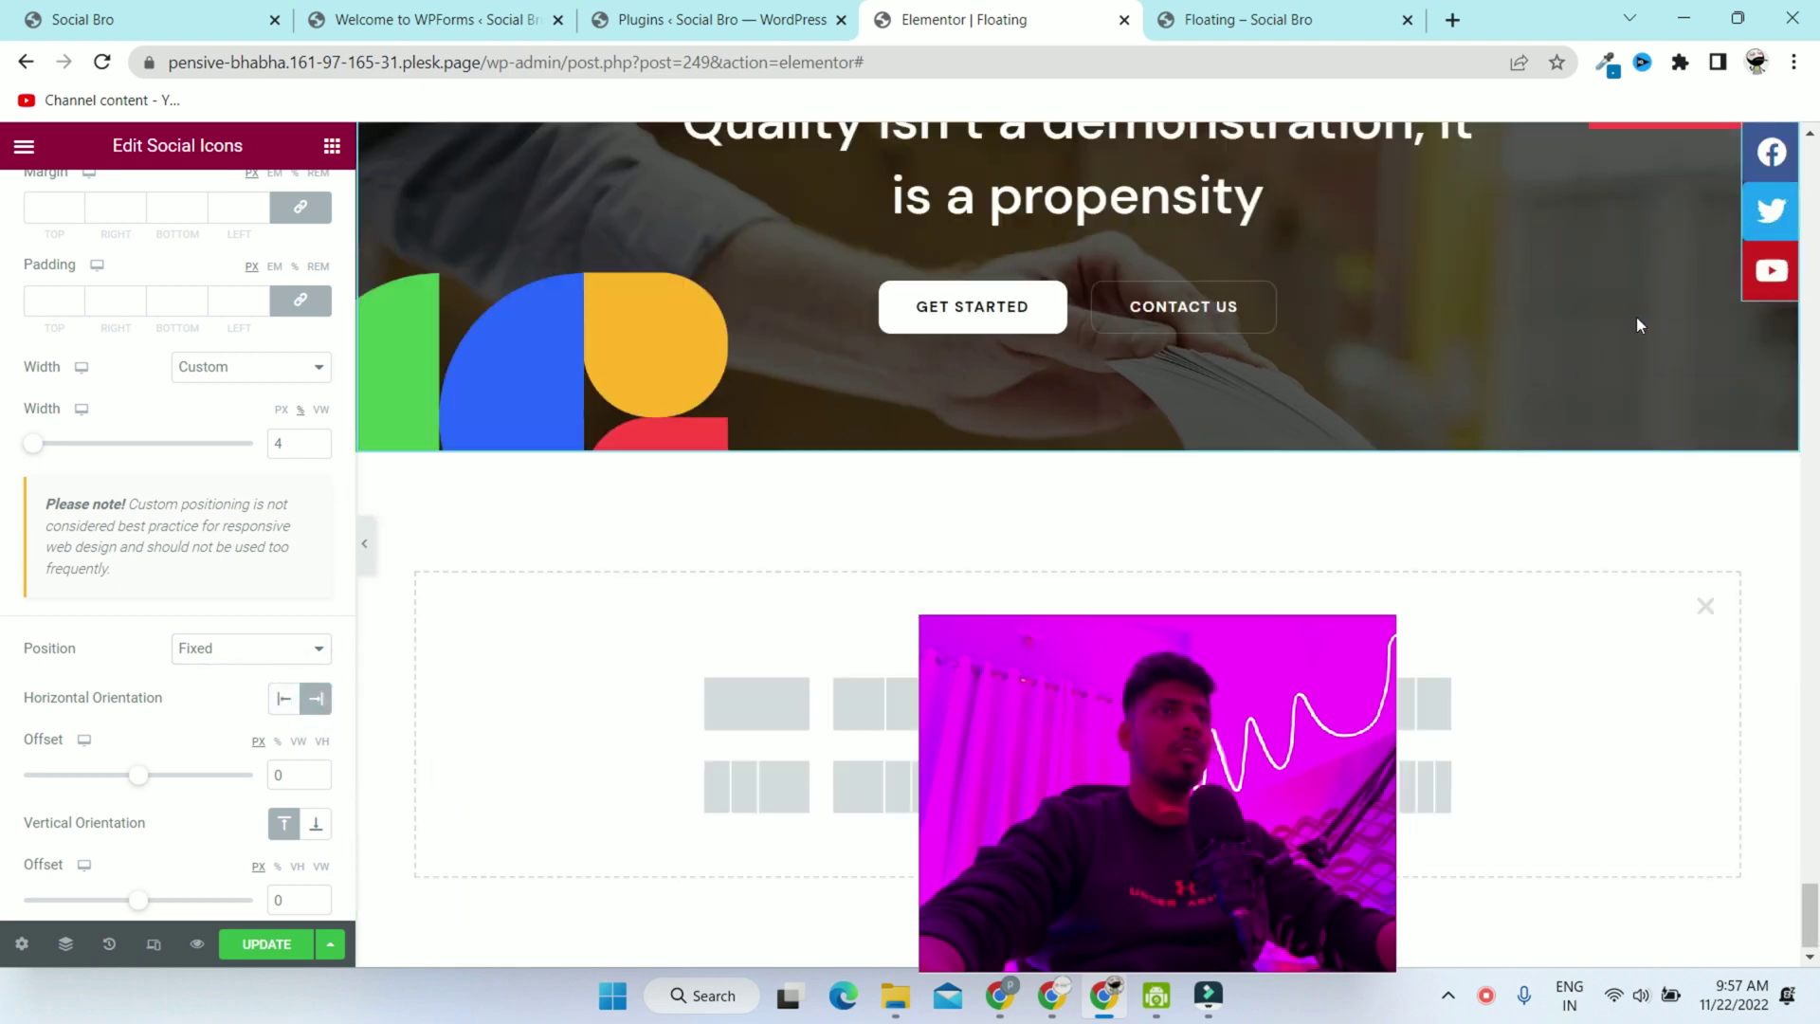
{"action": "scroll", "coordinate": [1636, 316], "scroll_direction": "up", "scroll_amount": 6}
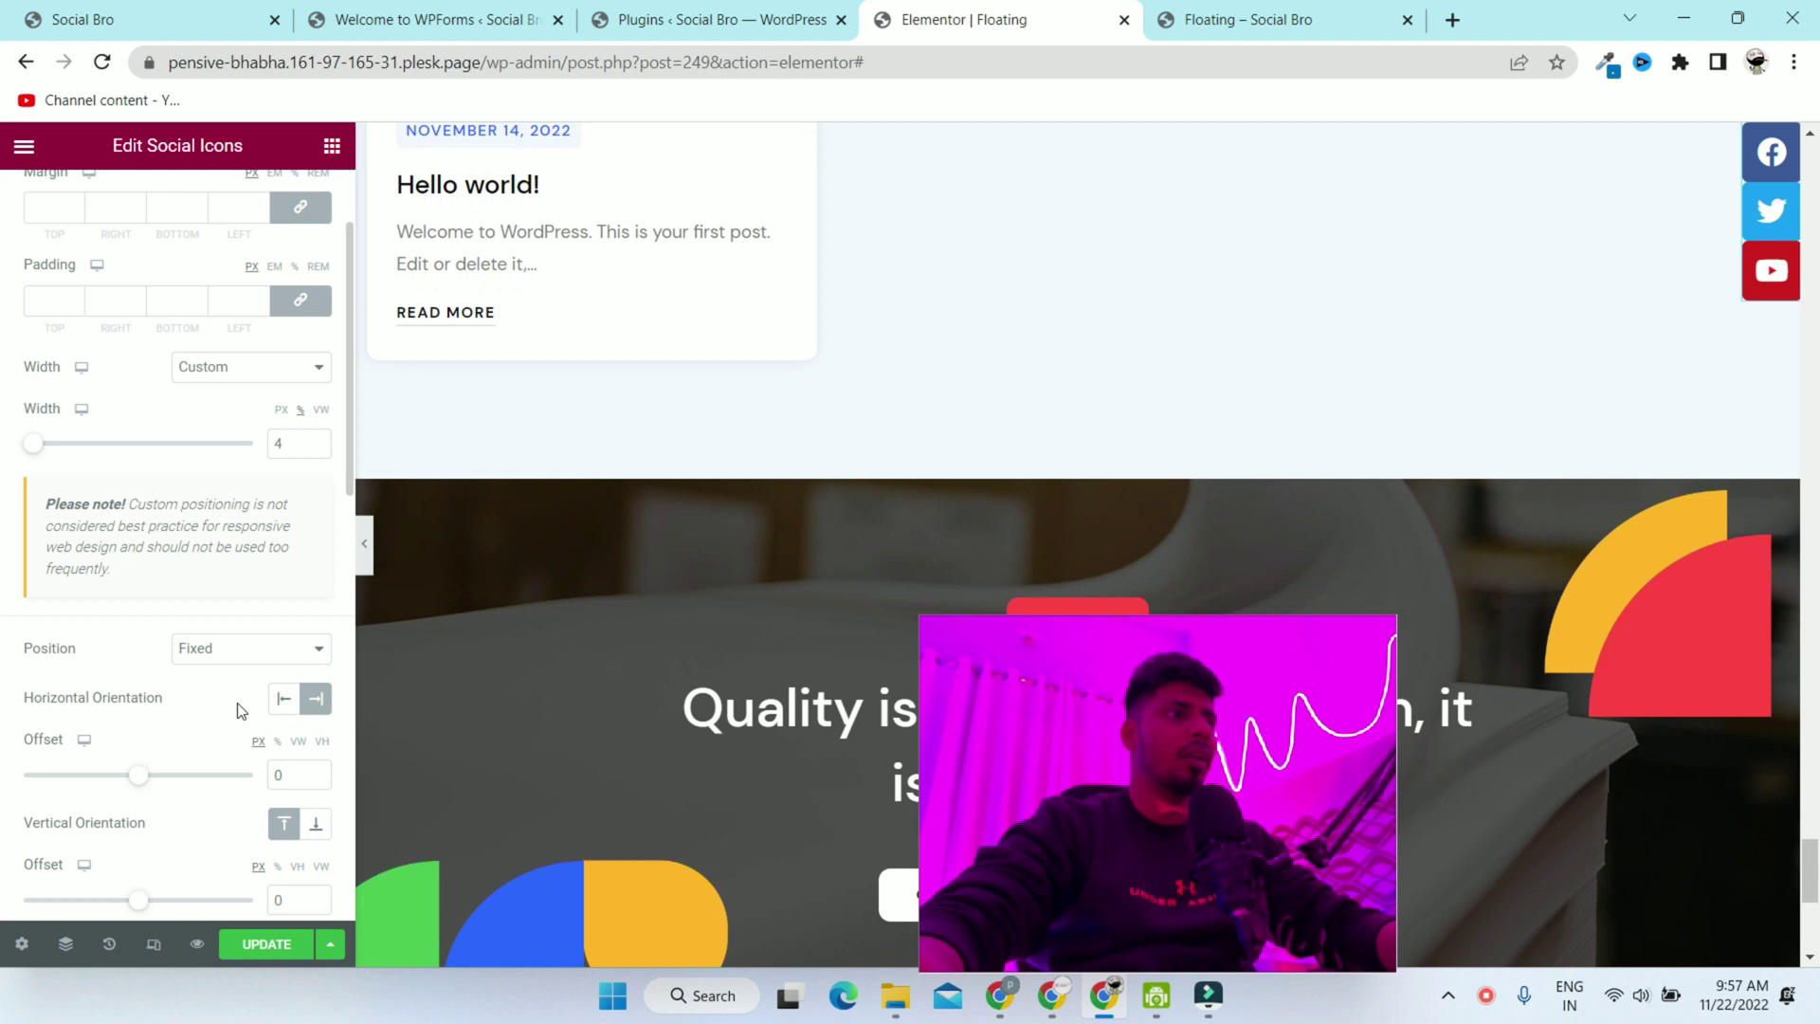
{"action": "scroll", "coordinate": [285, 678], "scroll_direction": "down", "scroll_amount": 5}
{"action": "left_click", "coordinate": [278, 423]}
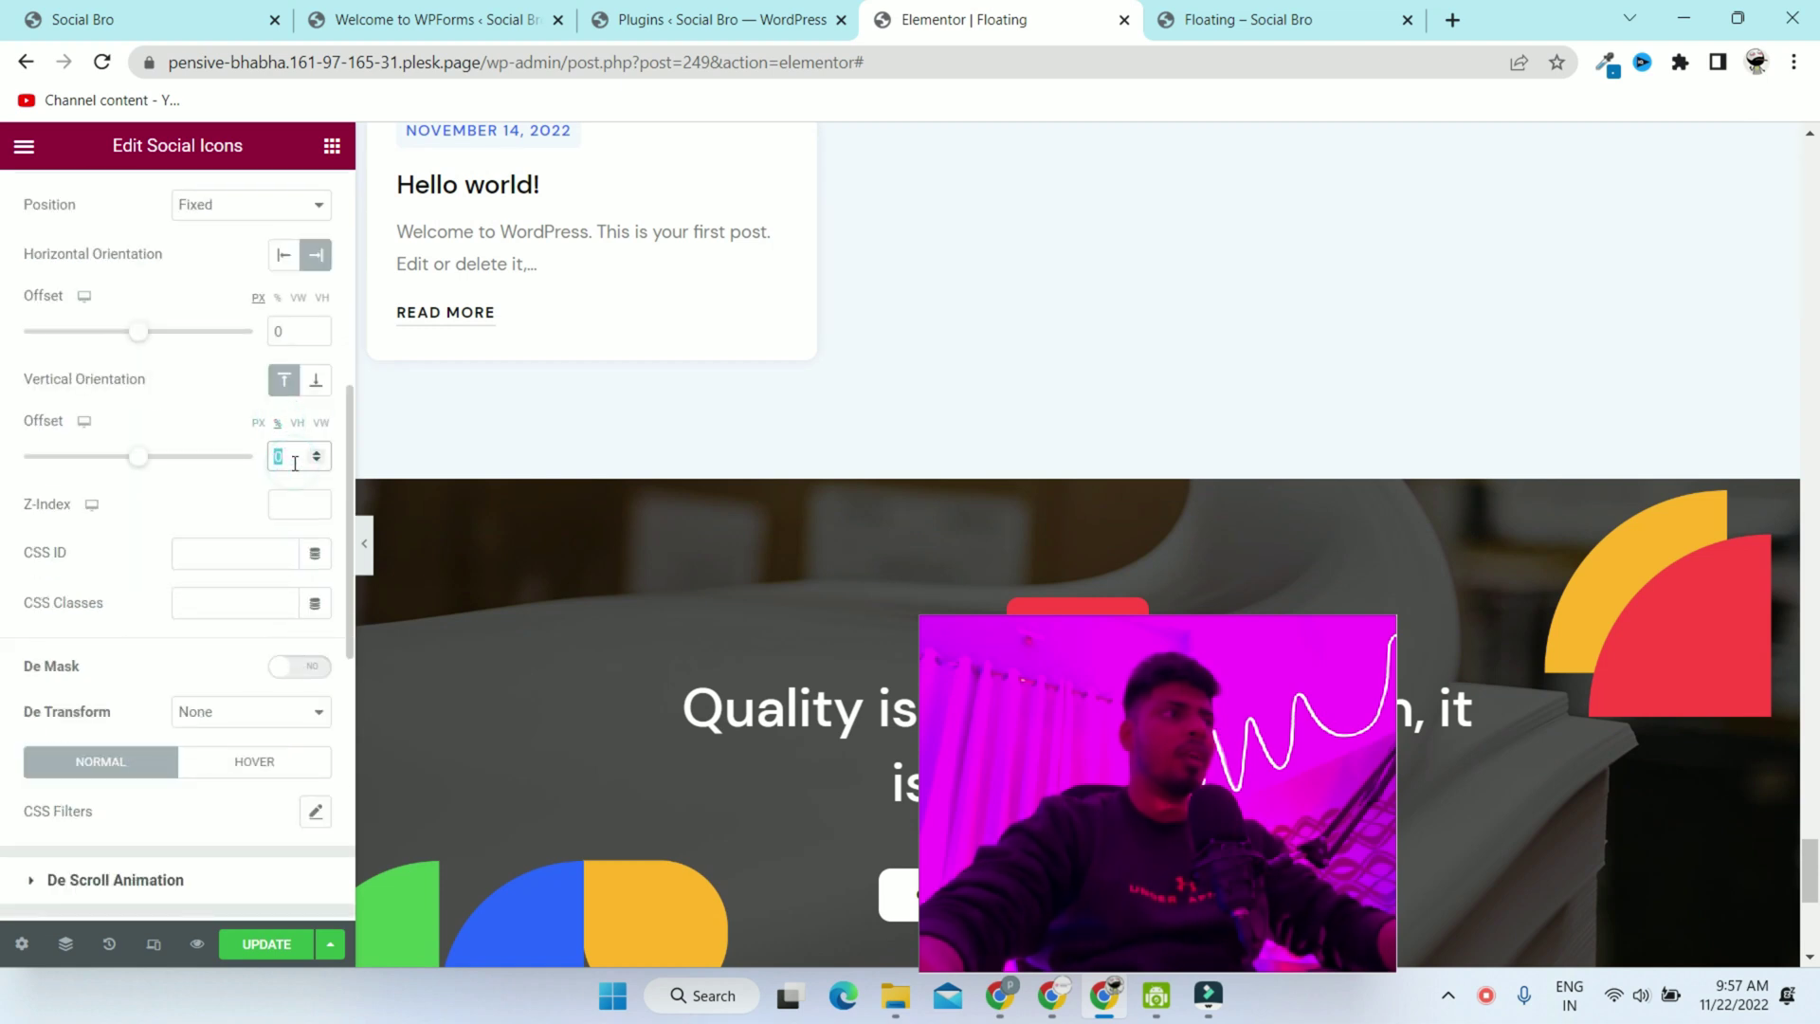
{"action": "type", "text": "40"}
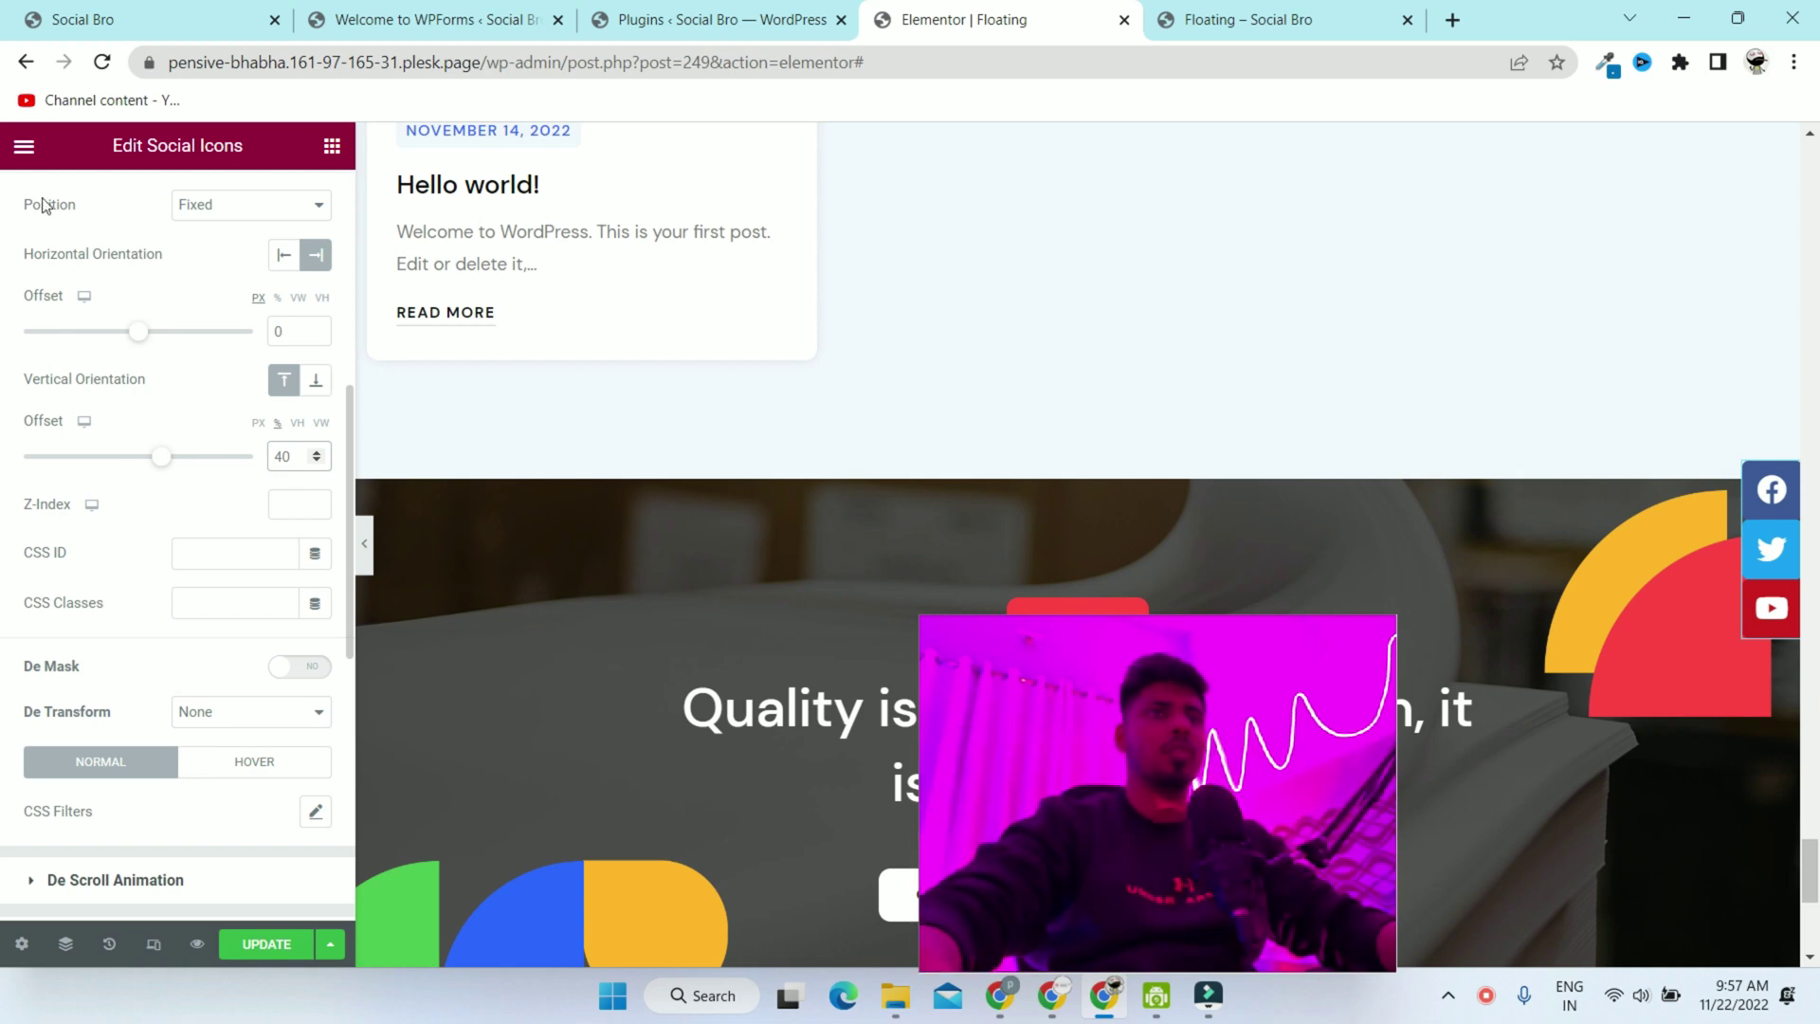
{"action": "scroll", "coordinate": [1301, 294], "scroll_direction": "up", "scroll_amount": 5}
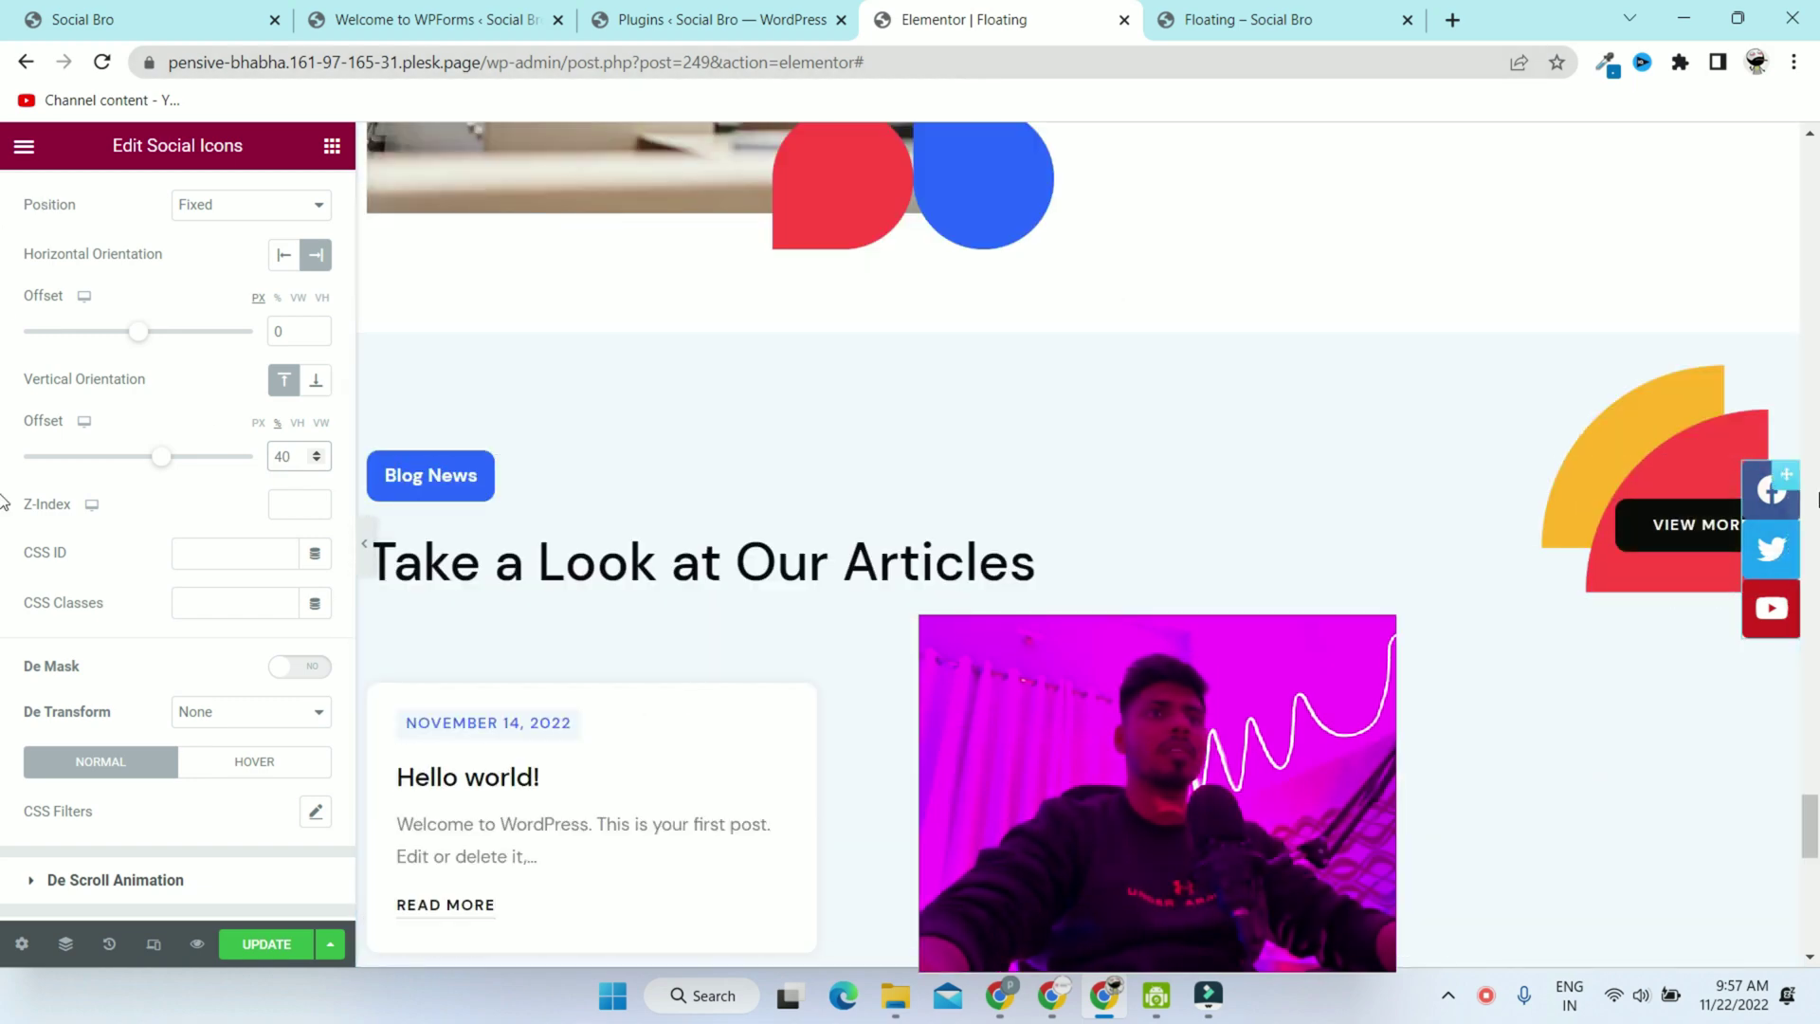
{"action": "scroll", "coordinate": [1170, 357], "scroll_direction": "up", "scroll_amount": 7}
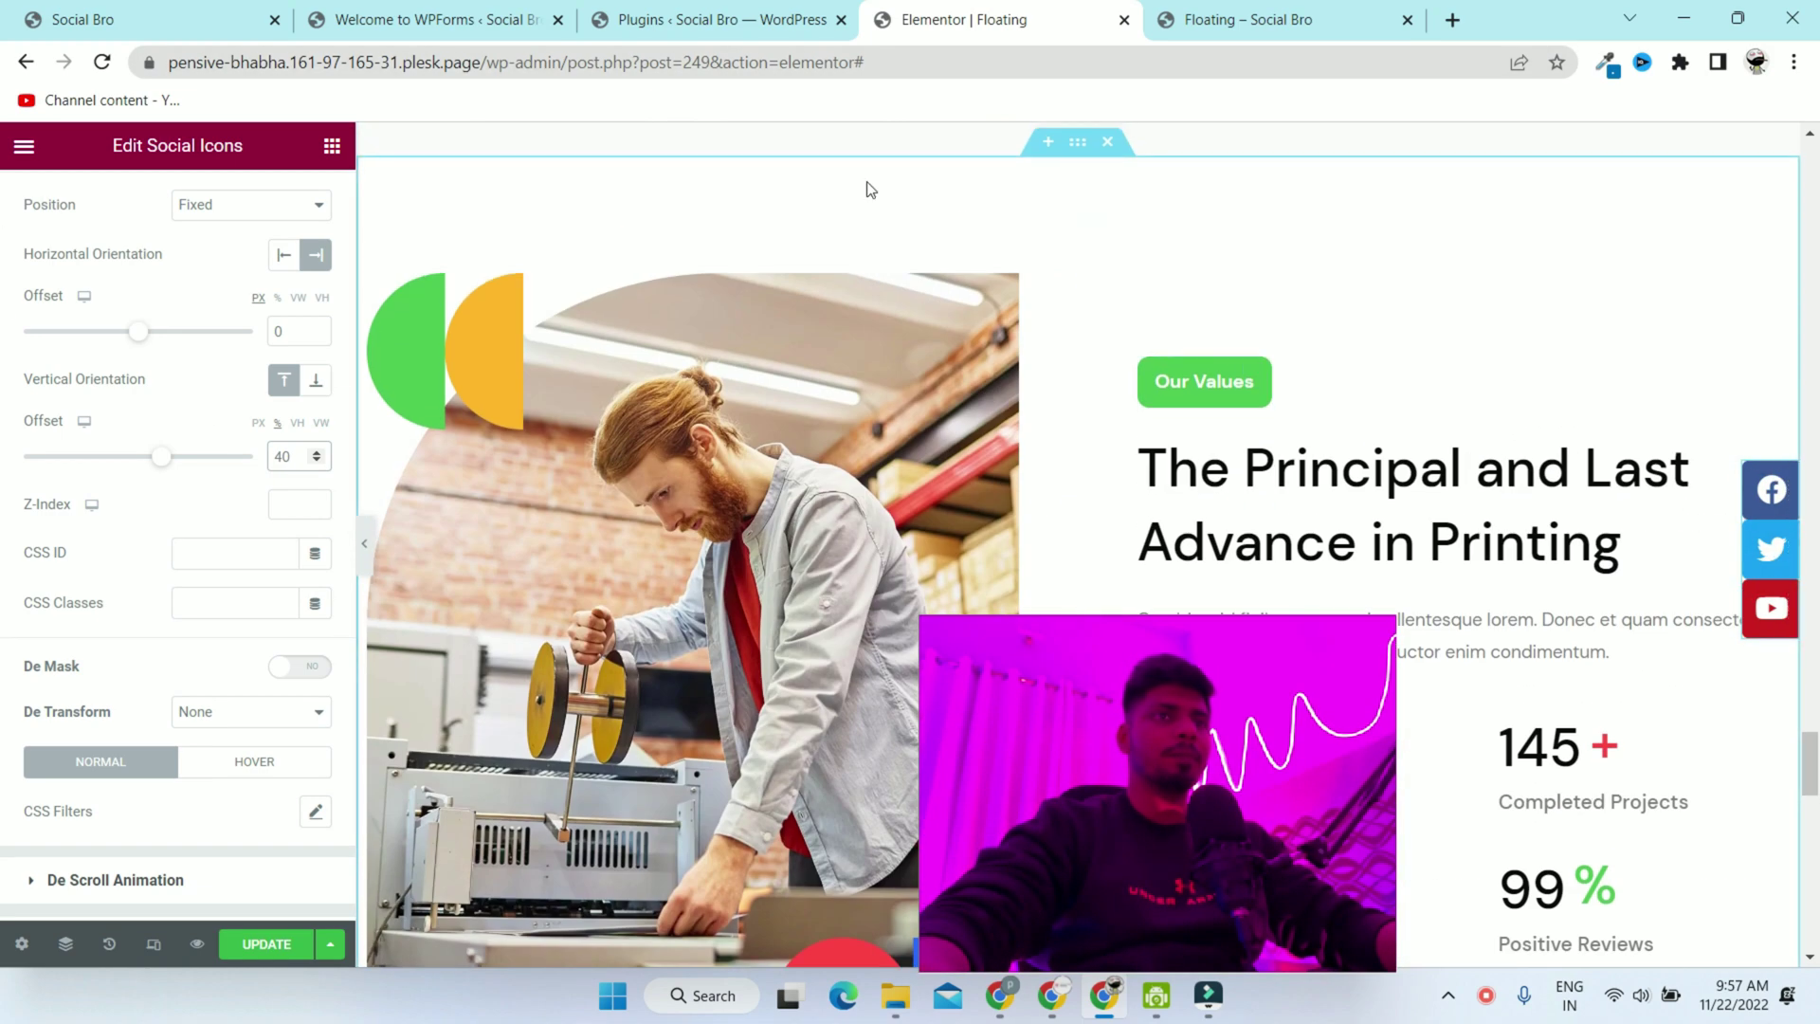
Give the icon bar a Classic dark grey (#1D1D1D) background
{"action": "scroll", "coordinate": [180, 663], "scroll_direction": "up", "scroll_amount": 6}
{"action": "scroll", "coordinate": [174, 693], "scroll_direction": "down", "scroll_amount": 8}
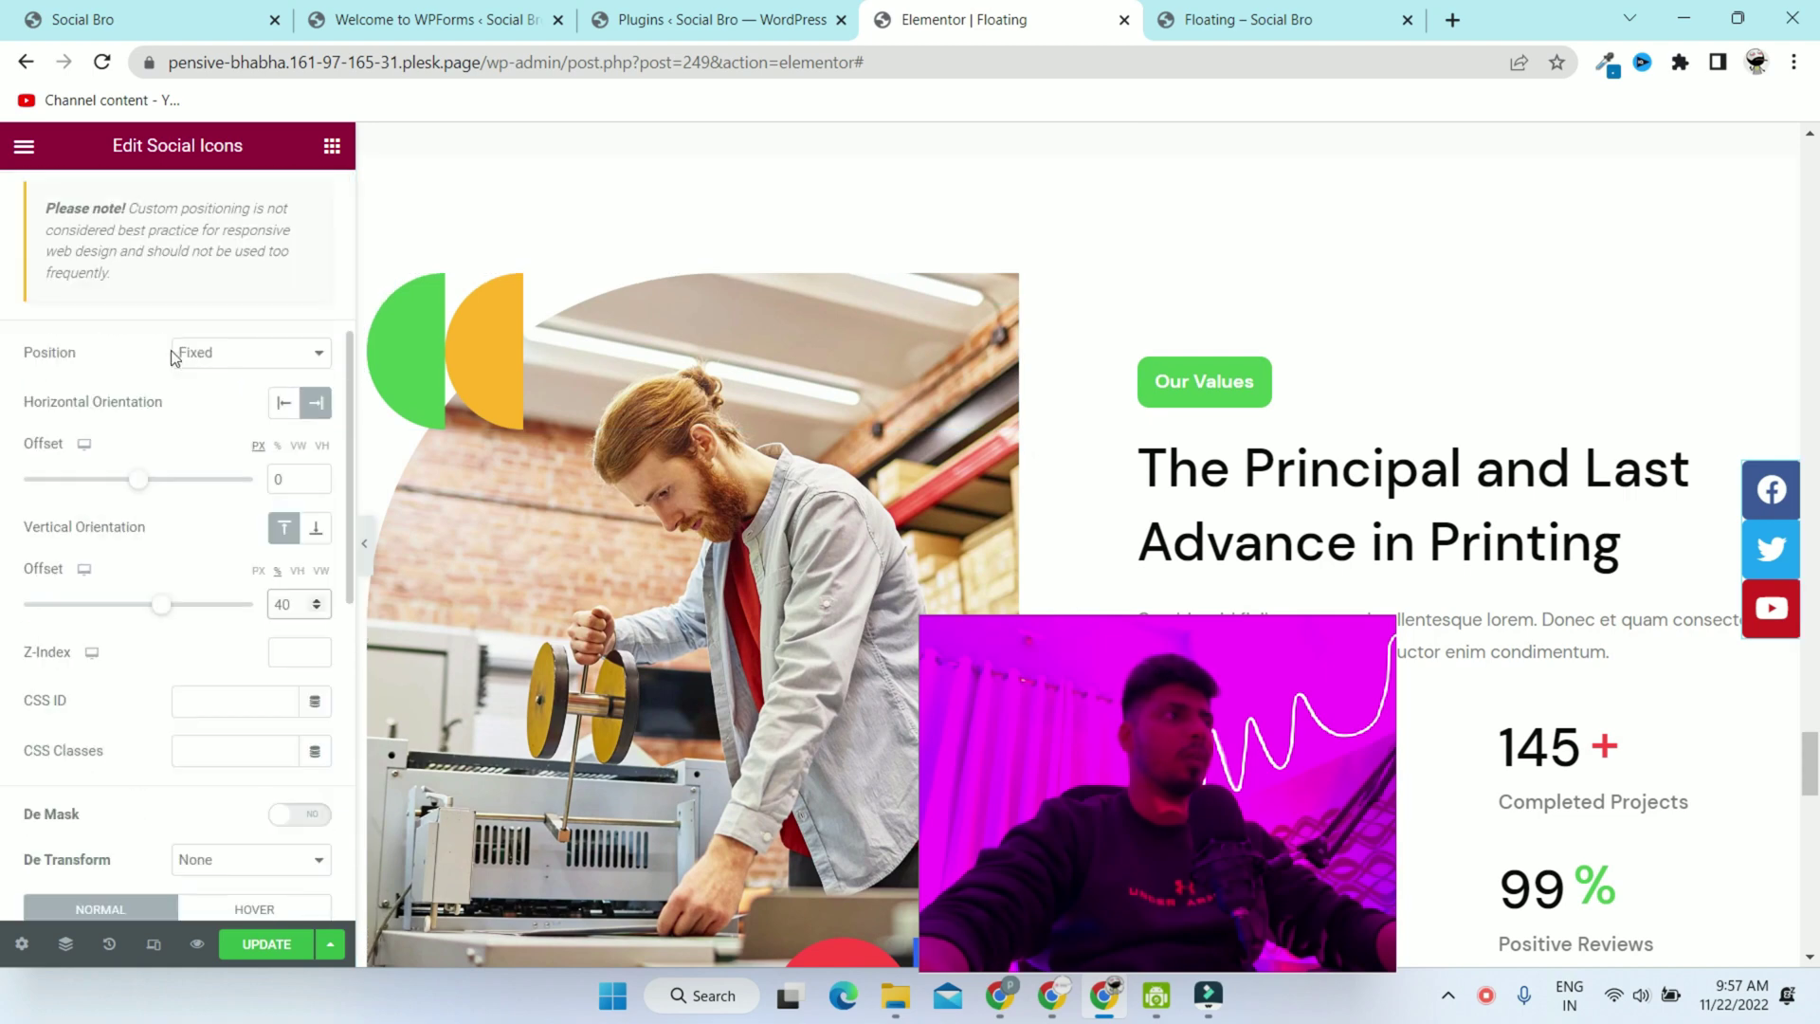
{"action": "scroll", "coordinate": [180, 616], "scroll_direction": "down", "scroll_amount": 6}
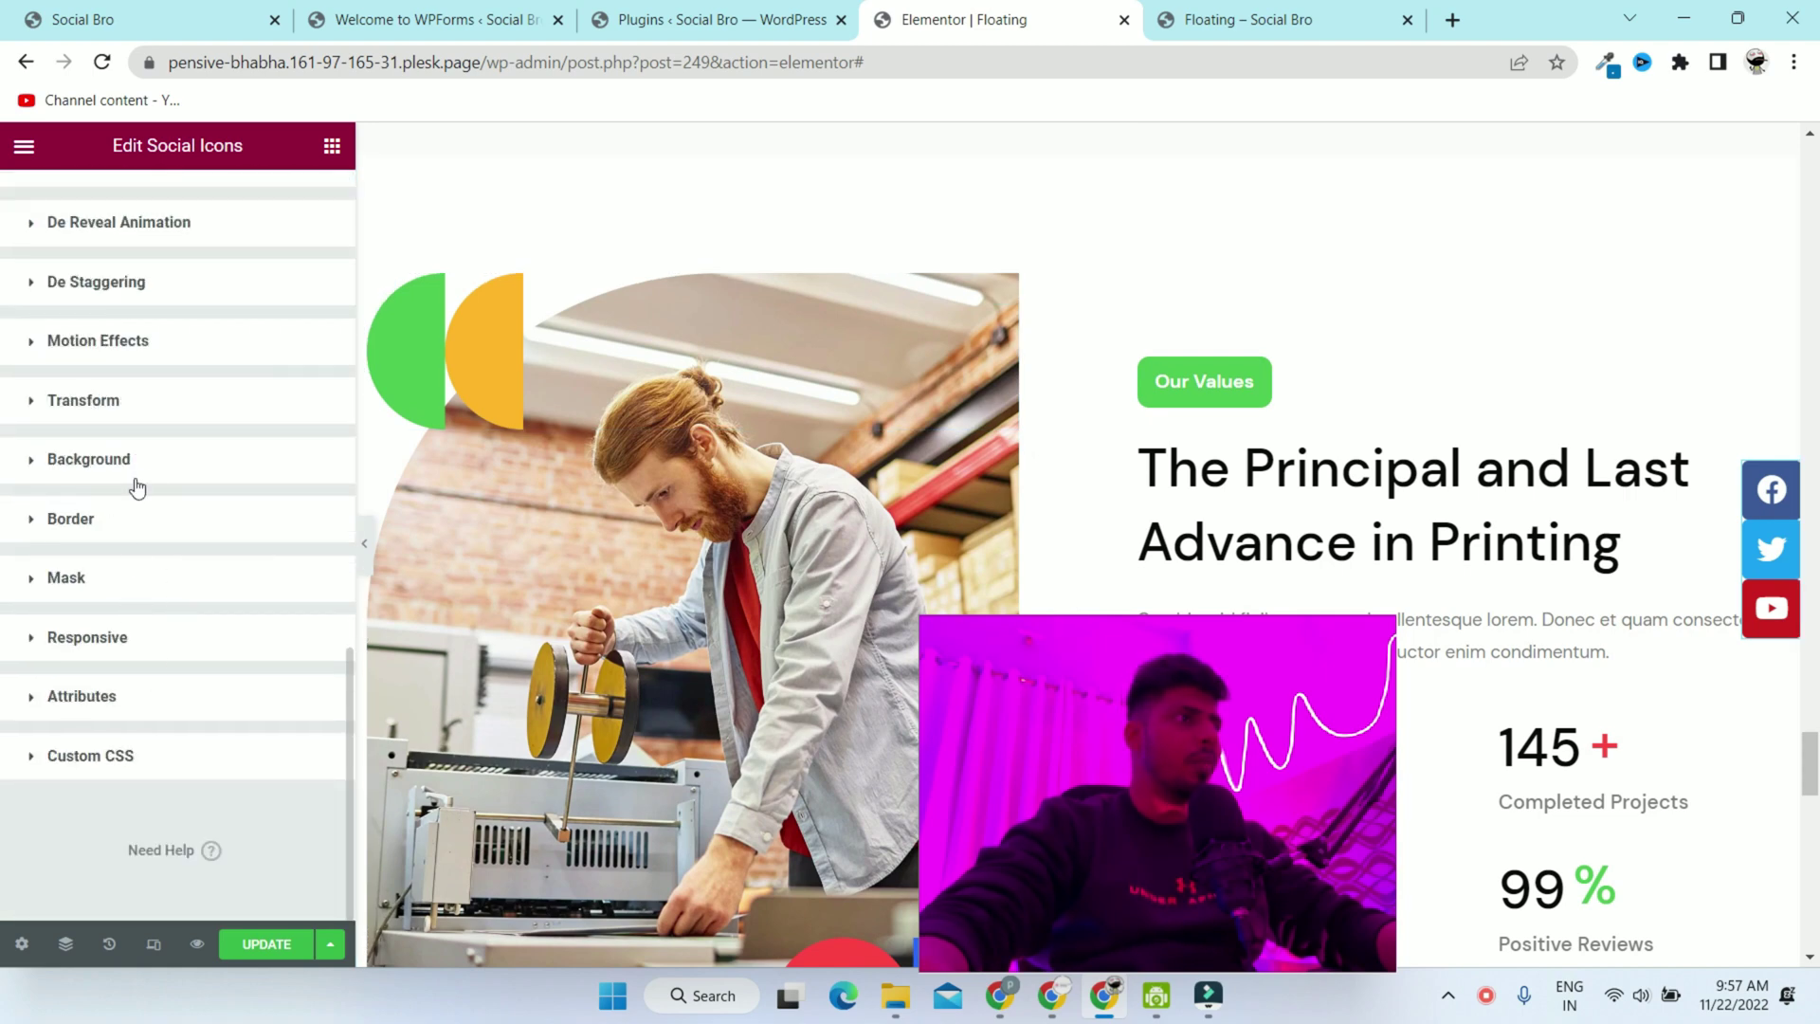
{"action": "scroll", "coordinate": [203, 446], "scroll_direction": "up", "scroll_amount": 10}
{"action": "scroll", "coordinate": [211, 563], "scroll_direction": "down", "scroll_amount": 5}
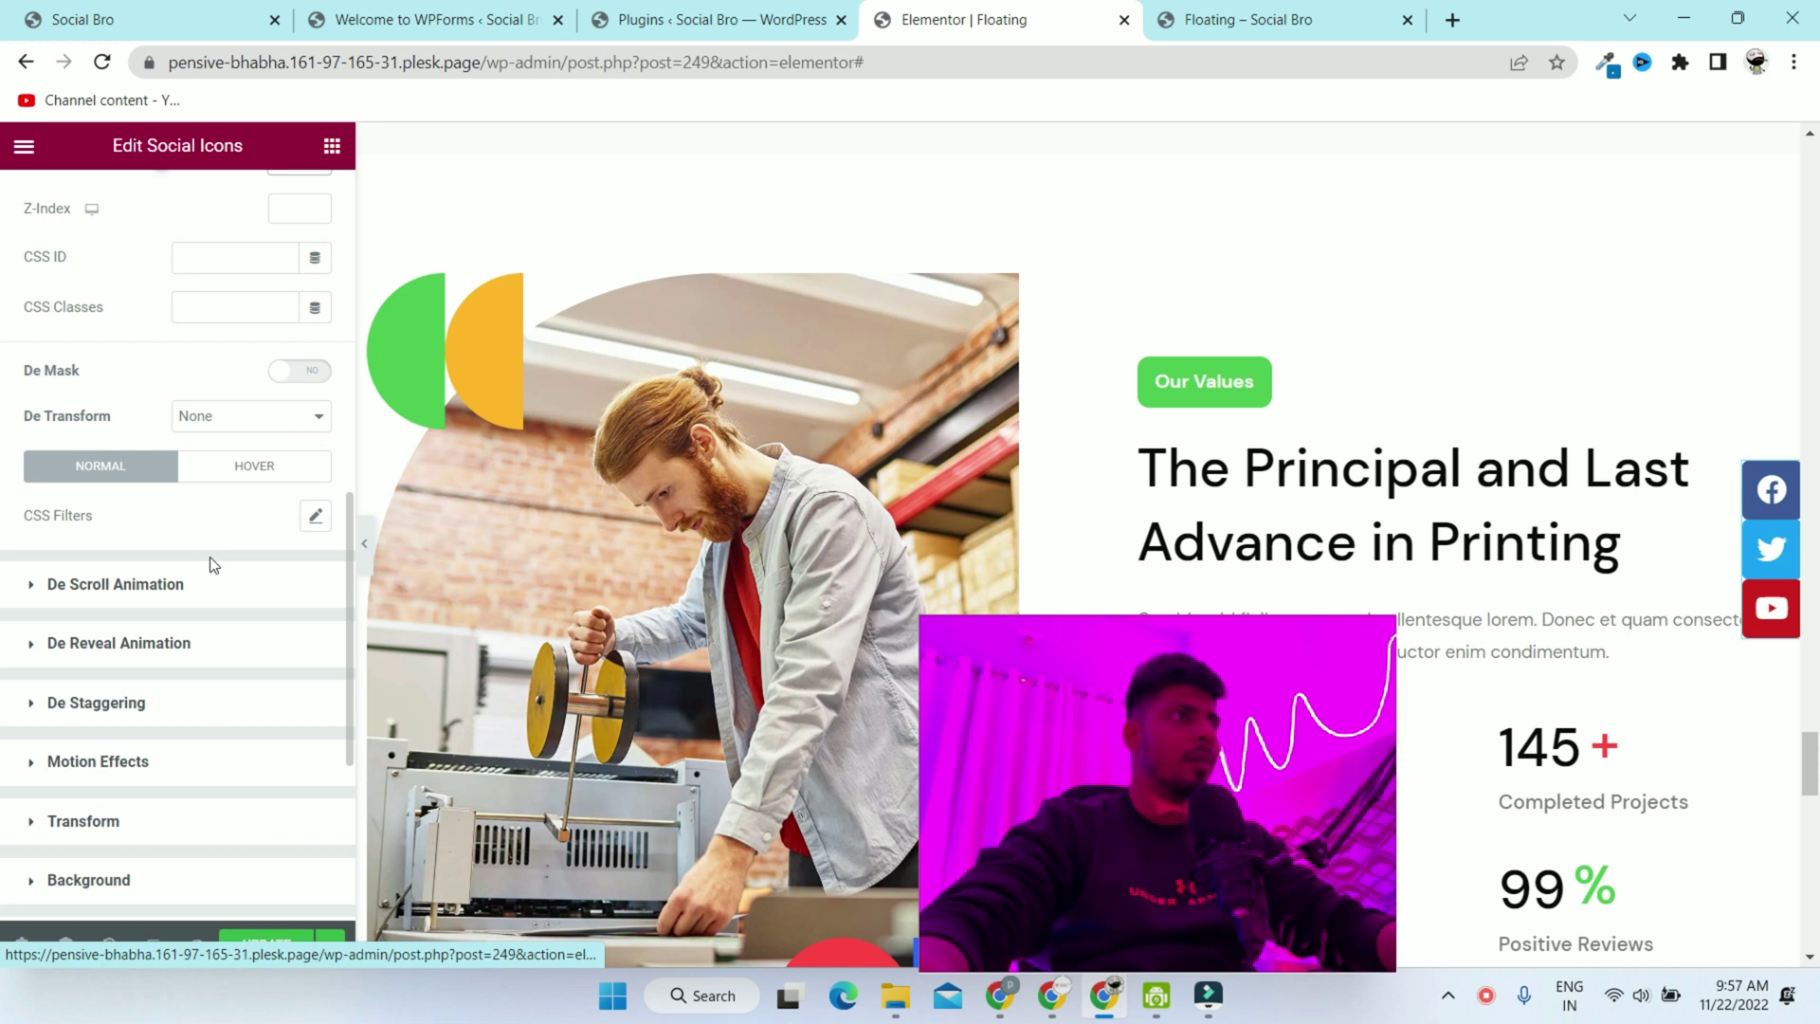
{"action": "scroll", "coordinate": [189, 587], "scroll_direction": "down", "scroll_amount": 4}
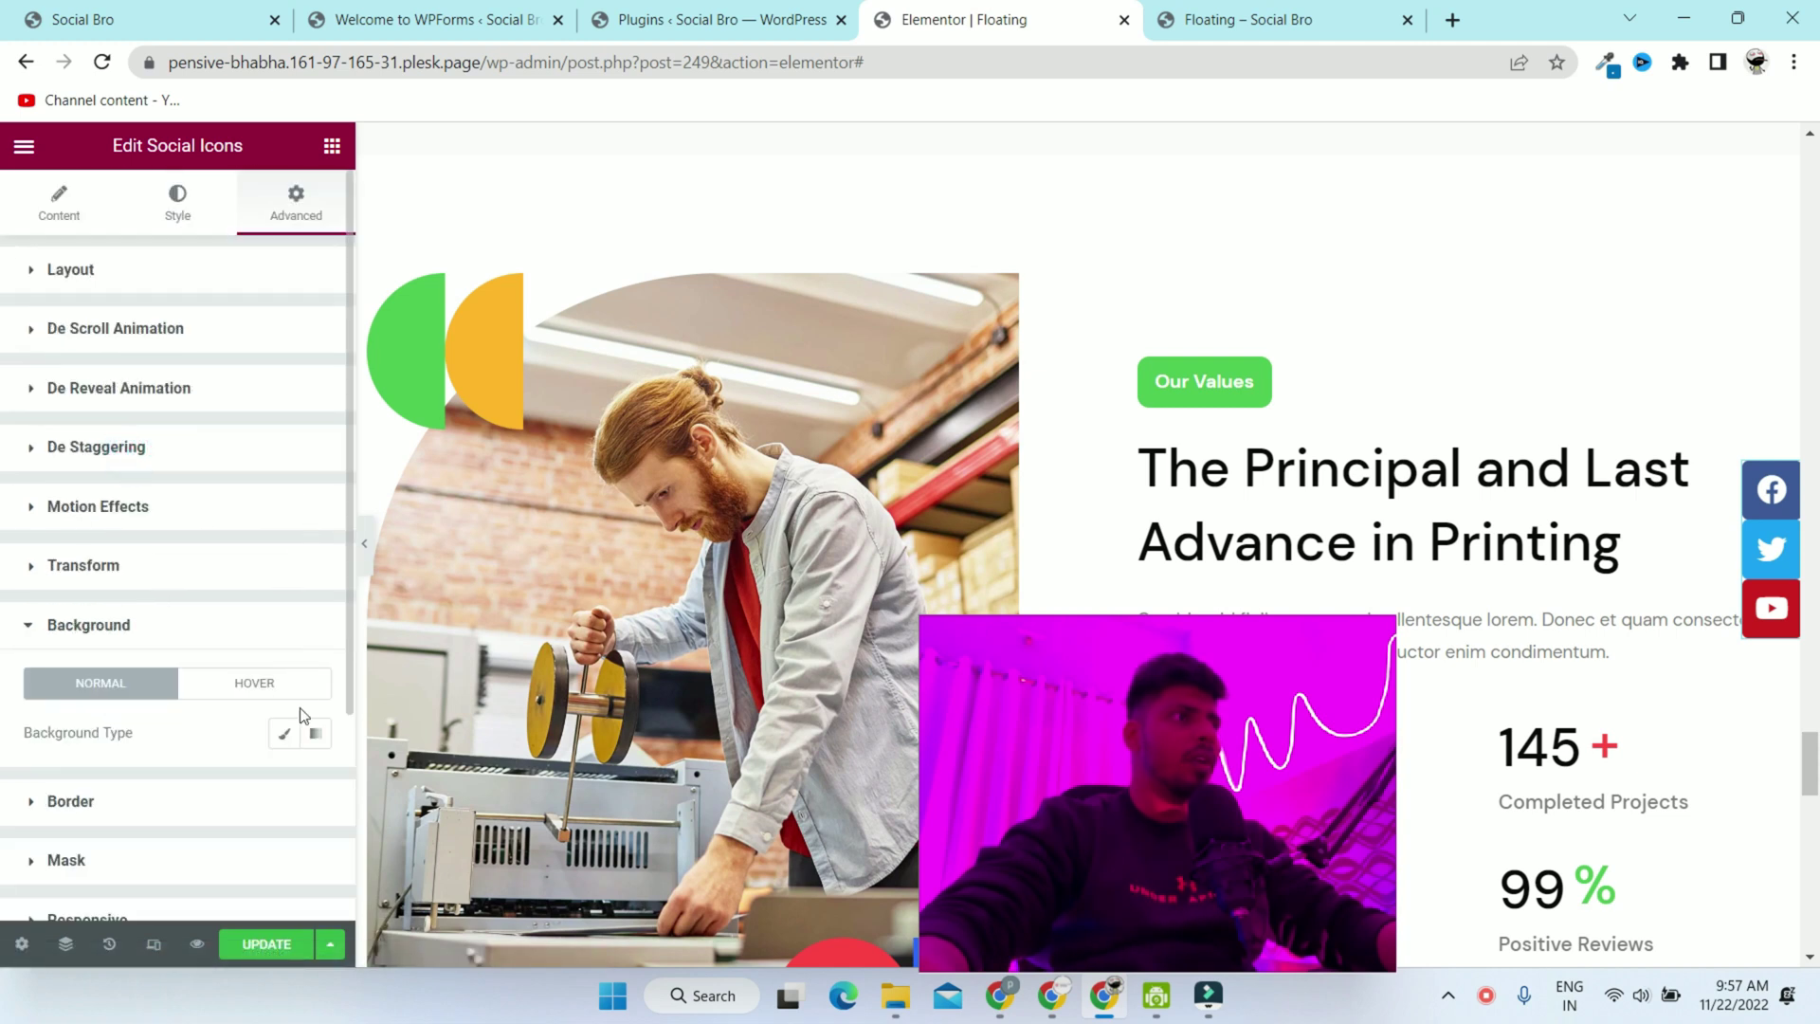
{"action": "left_click", "coordinate": [281, 735]}
{"action": "scroll", "coordinate": [322, 569], "scroll_direction": "down", "scroll_amount": 3}
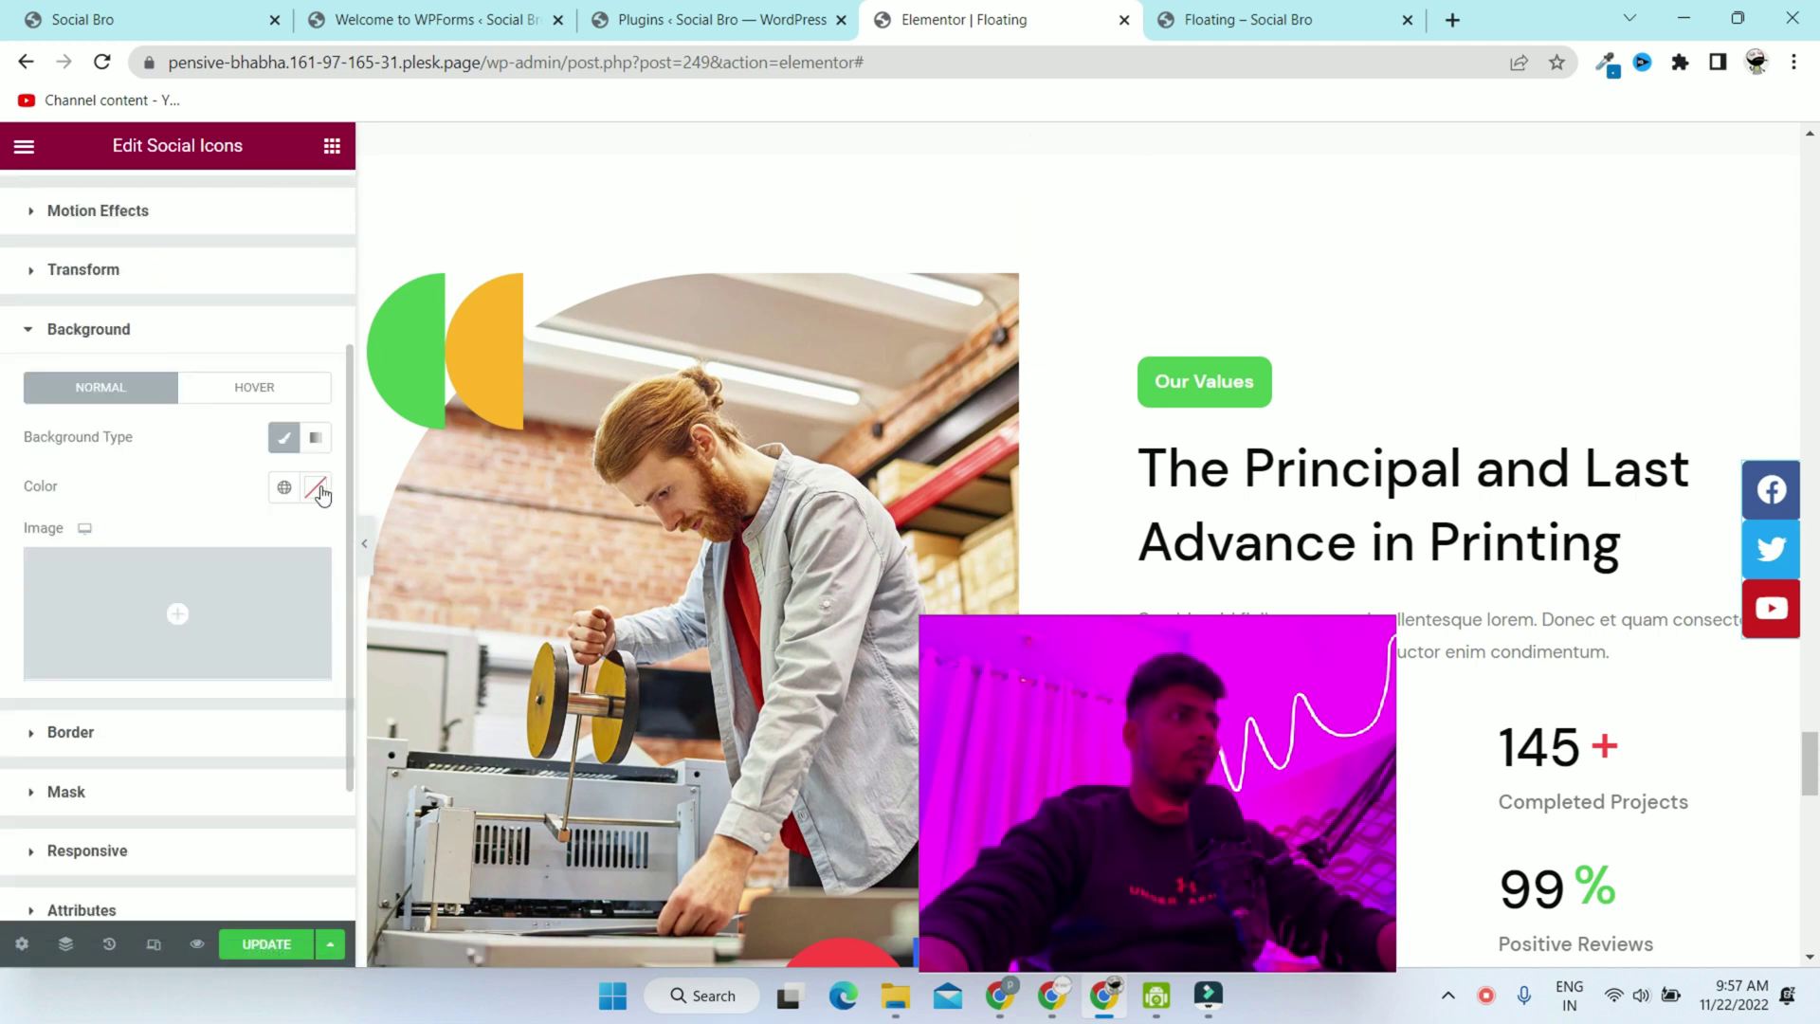
{"action": "left_click", "coordinate": [320, 483]}
{"action": "left_click_drag", "start_coordinate": [201, 696], "coordinate": [21, 758]}
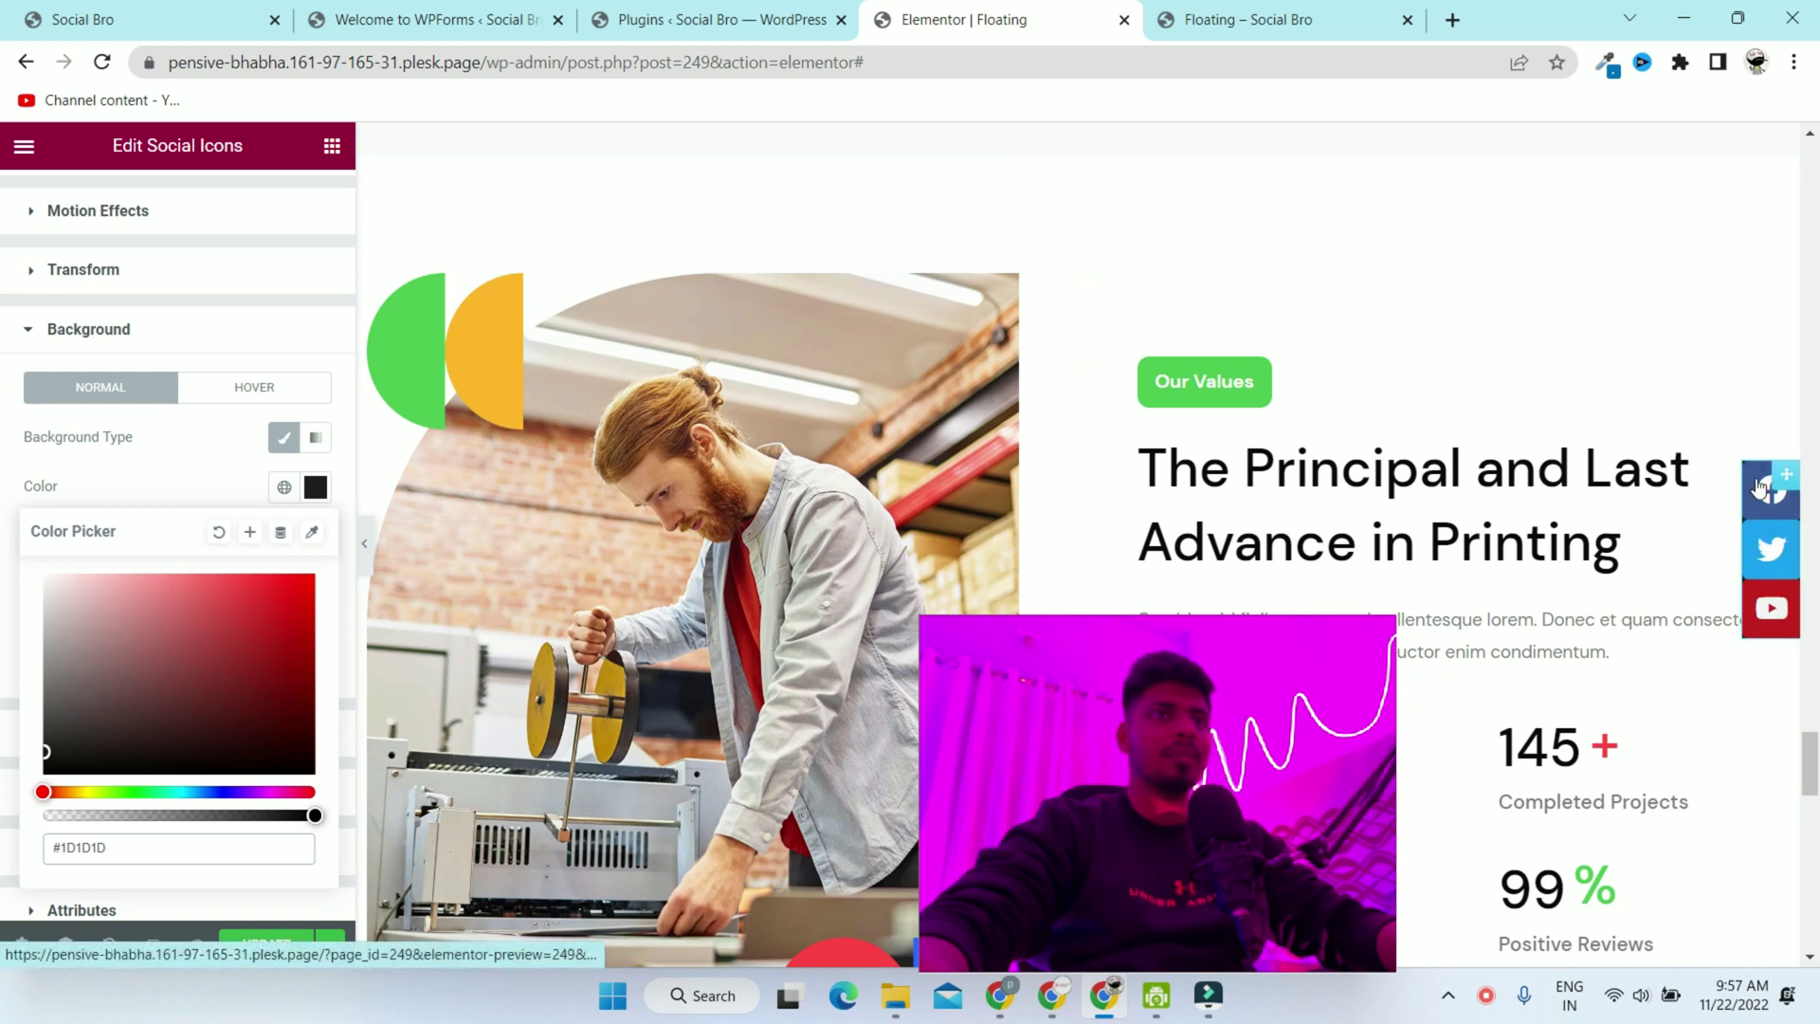
Set the icon colour to Custom with a transparent primary and #FFFFFF secondary
{"action": "scroll", "coordinate": [91, 304], "scroll_direction": "up", "scroll_amount": 2}
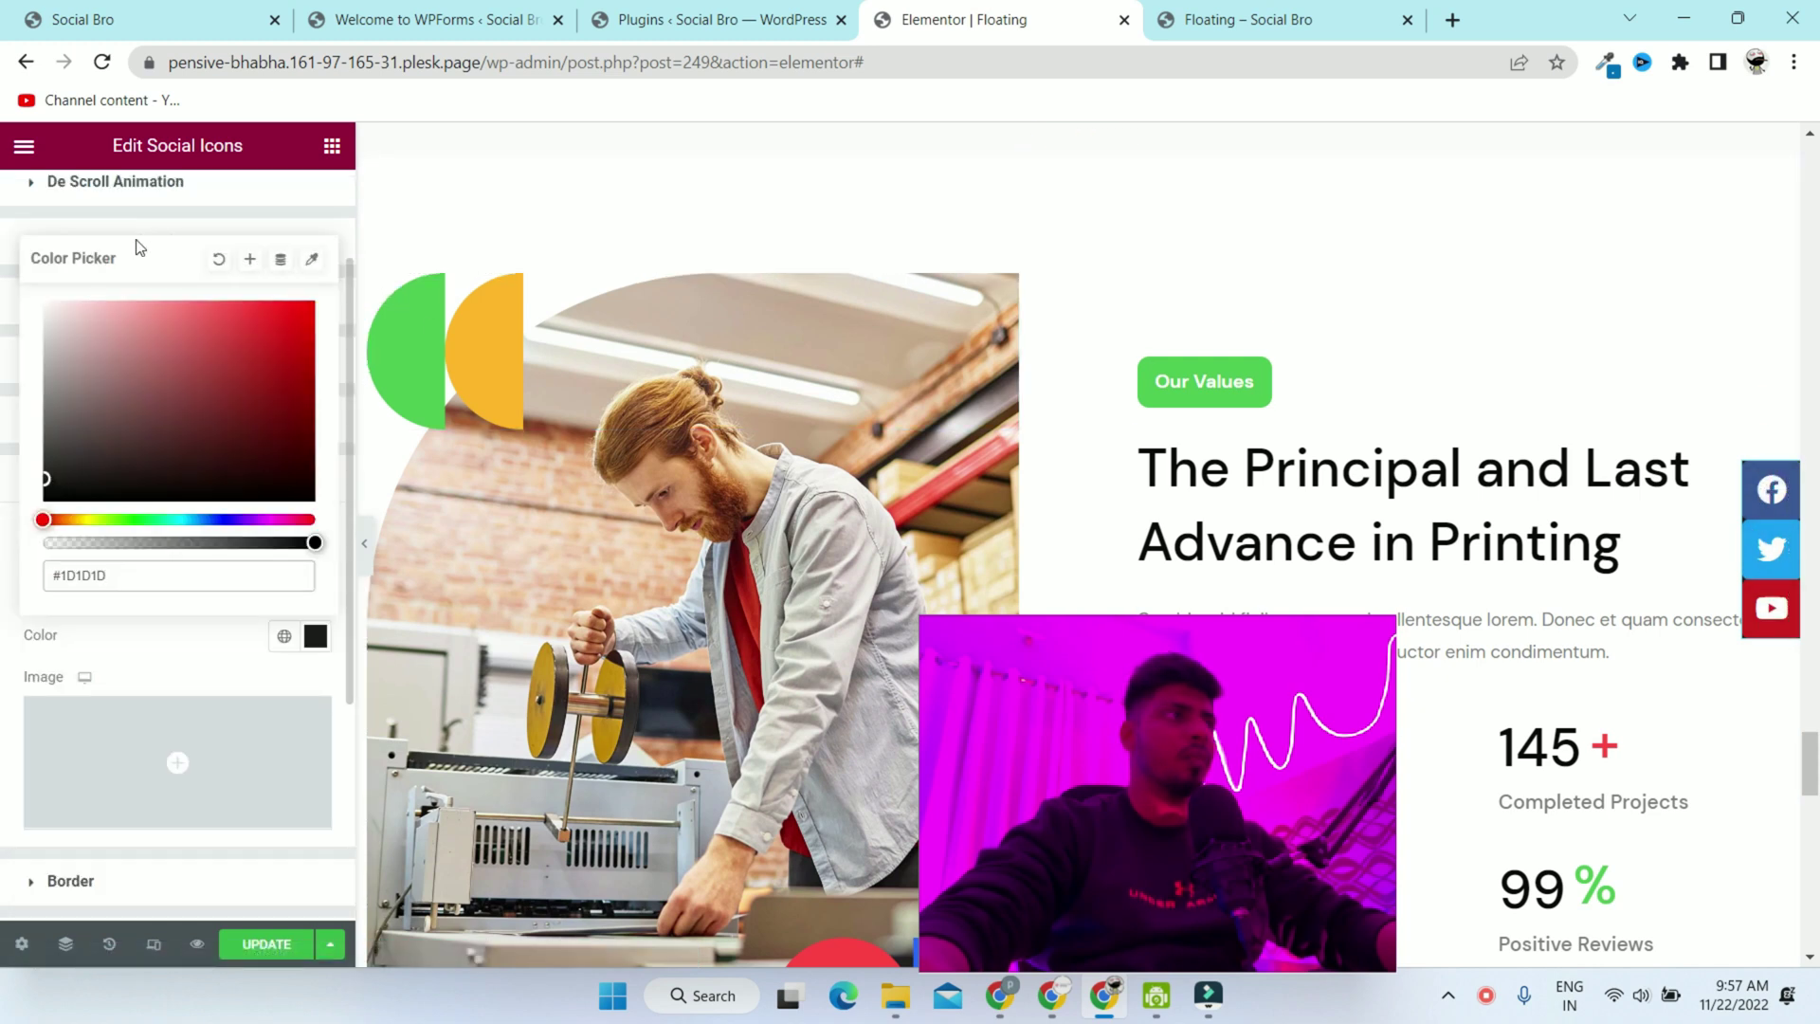
{"action": "scroll", "coordinate": [157, 218], "scroll_direction": "up", "scroll_amount": 3}
{"action": "left_click", "coordinate": [177, 201]}
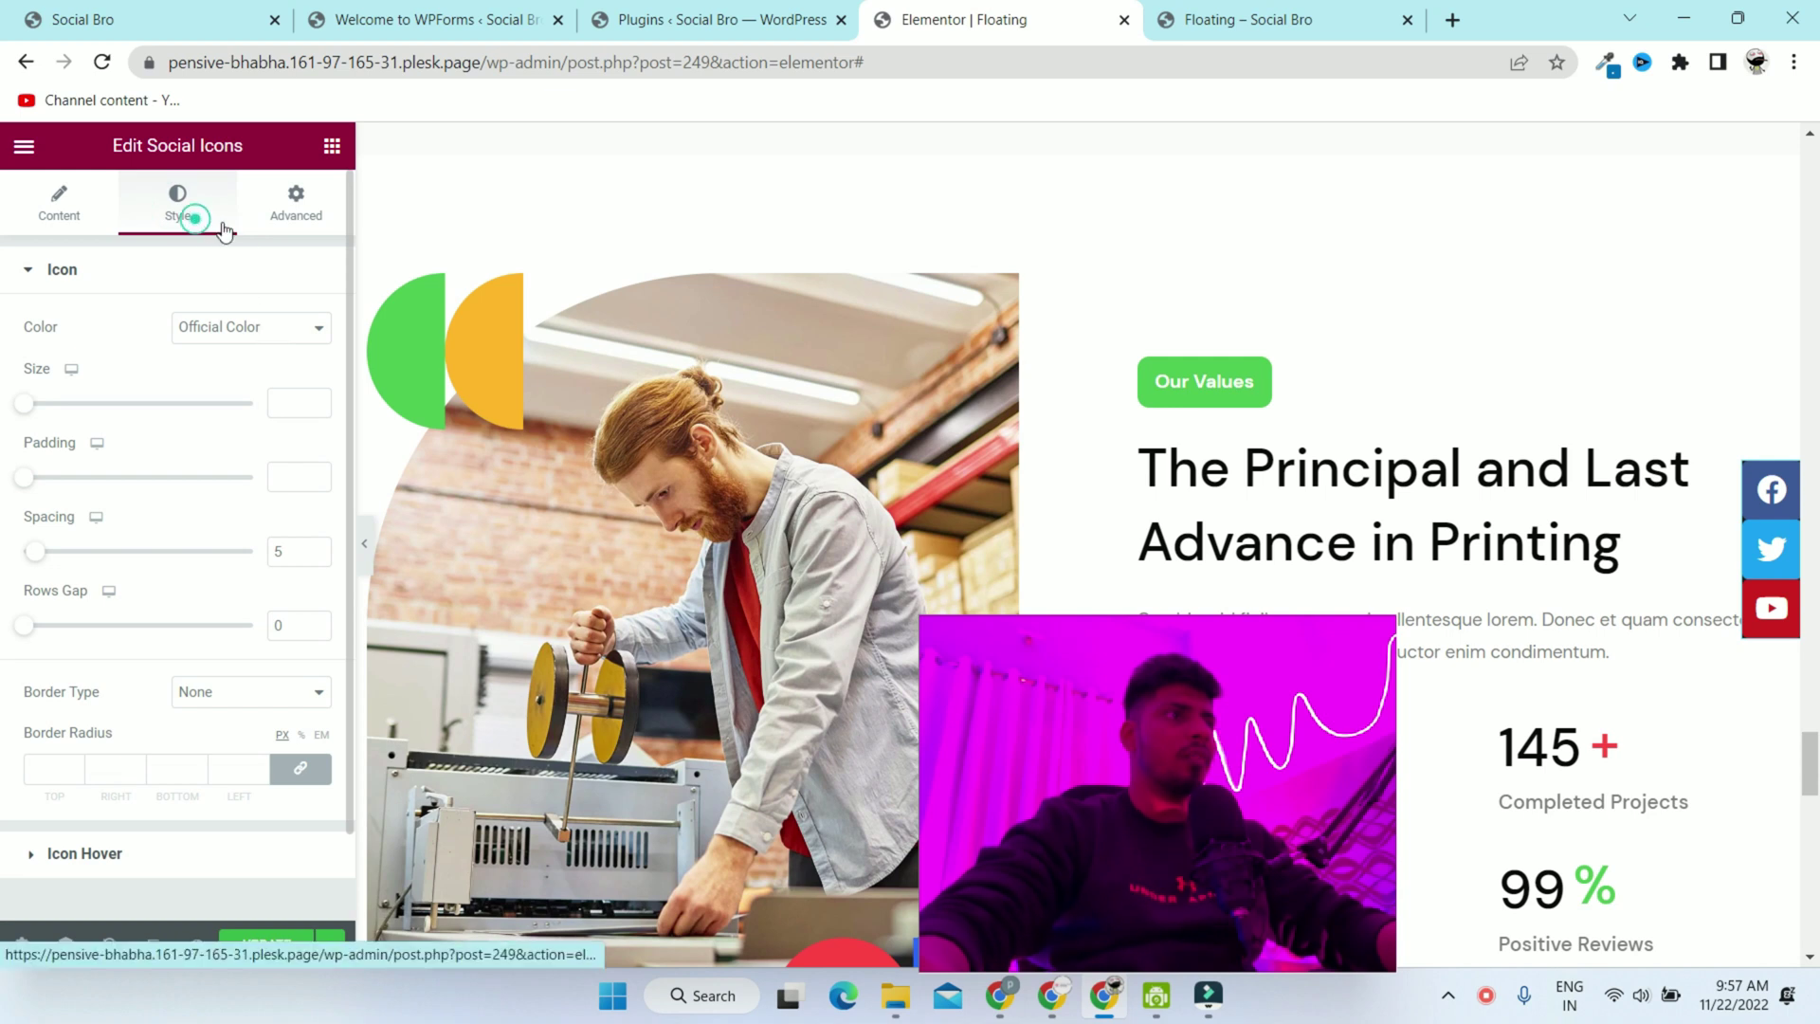
{"action": "left_click", "coordinate": [257, 327]}
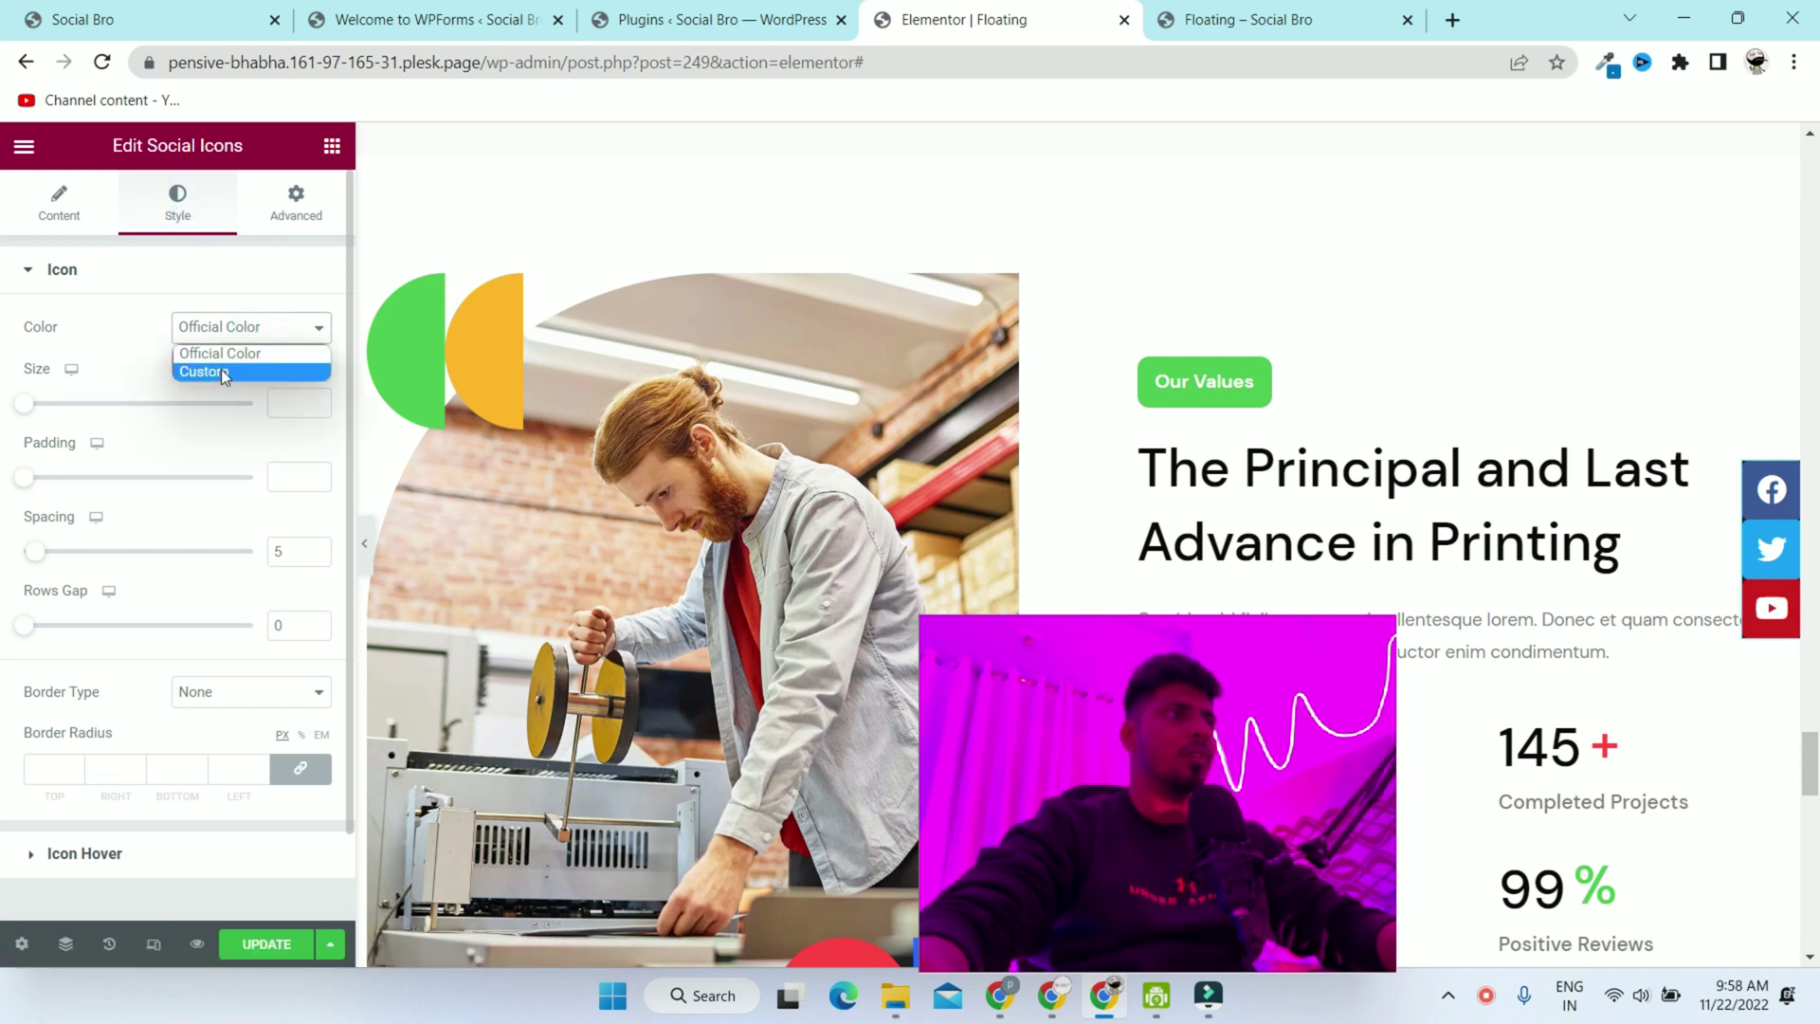
{"action": "left_click", "coordinate": [220, 372]}
{"action": "left_click", "coordinate": [315, 377]}
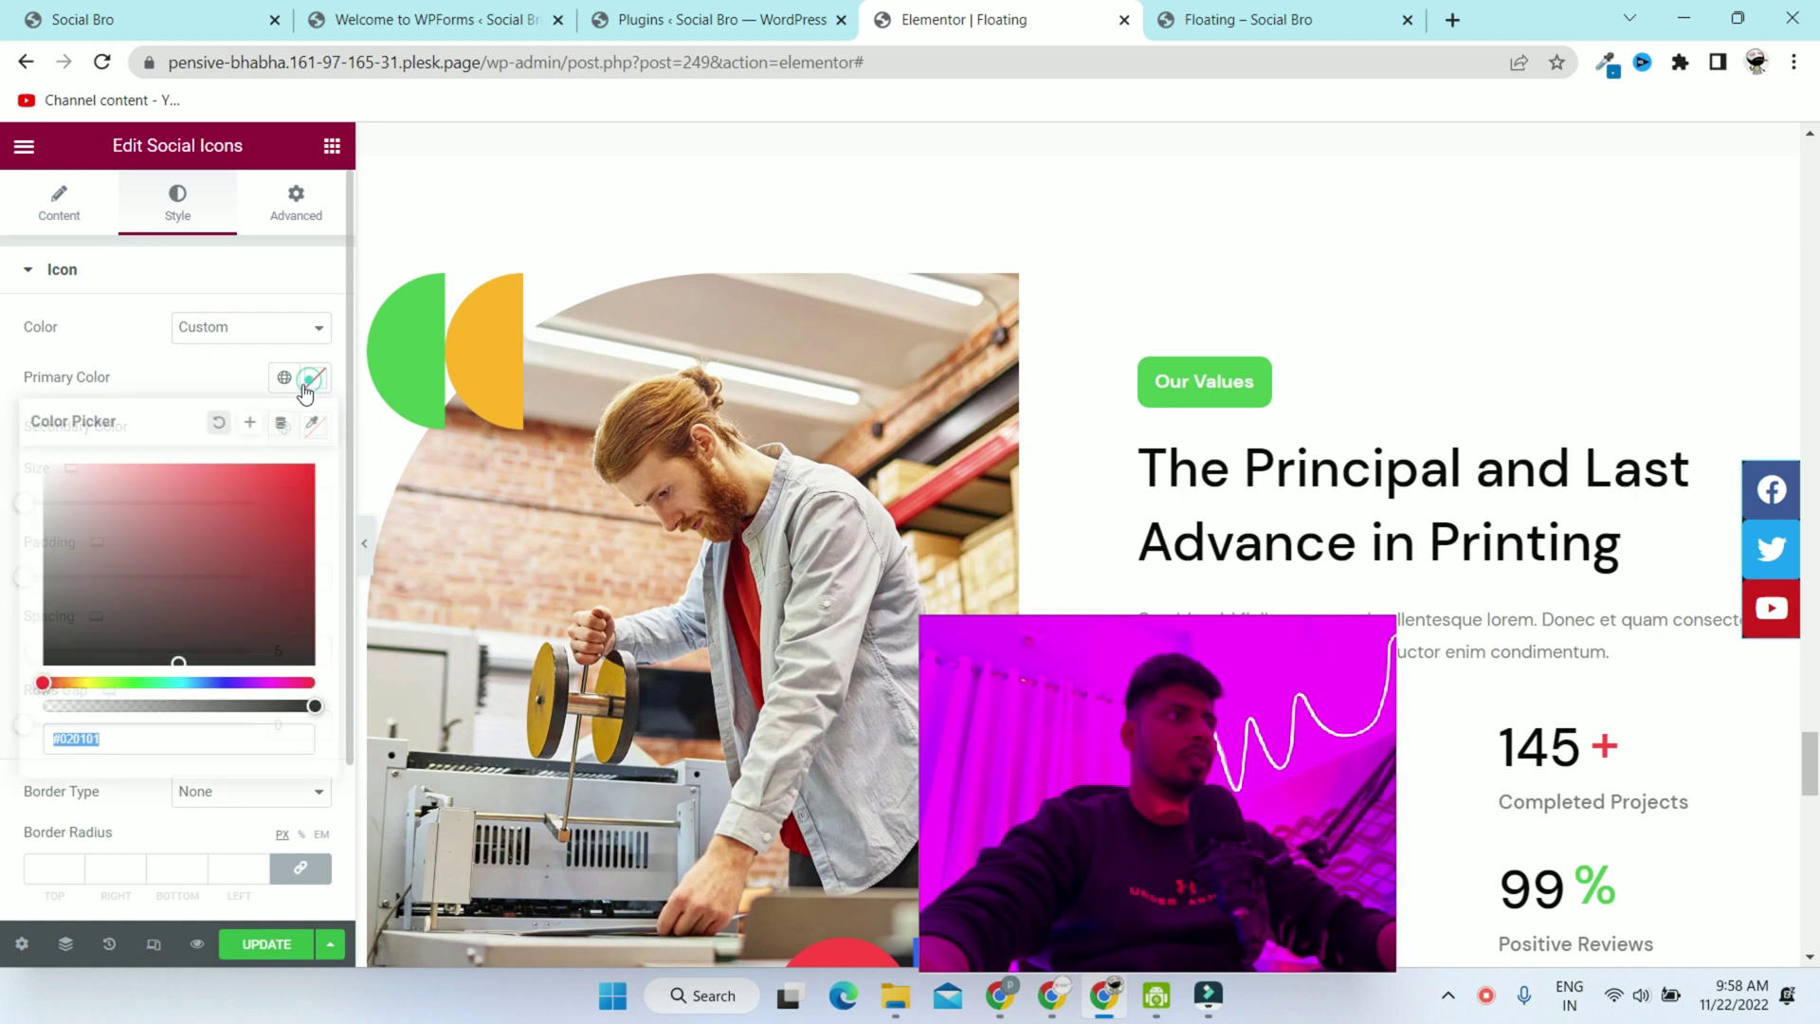
{"action": "left_click", "coordinate": [115, 726]}
{"action": "type", "text": "00"}
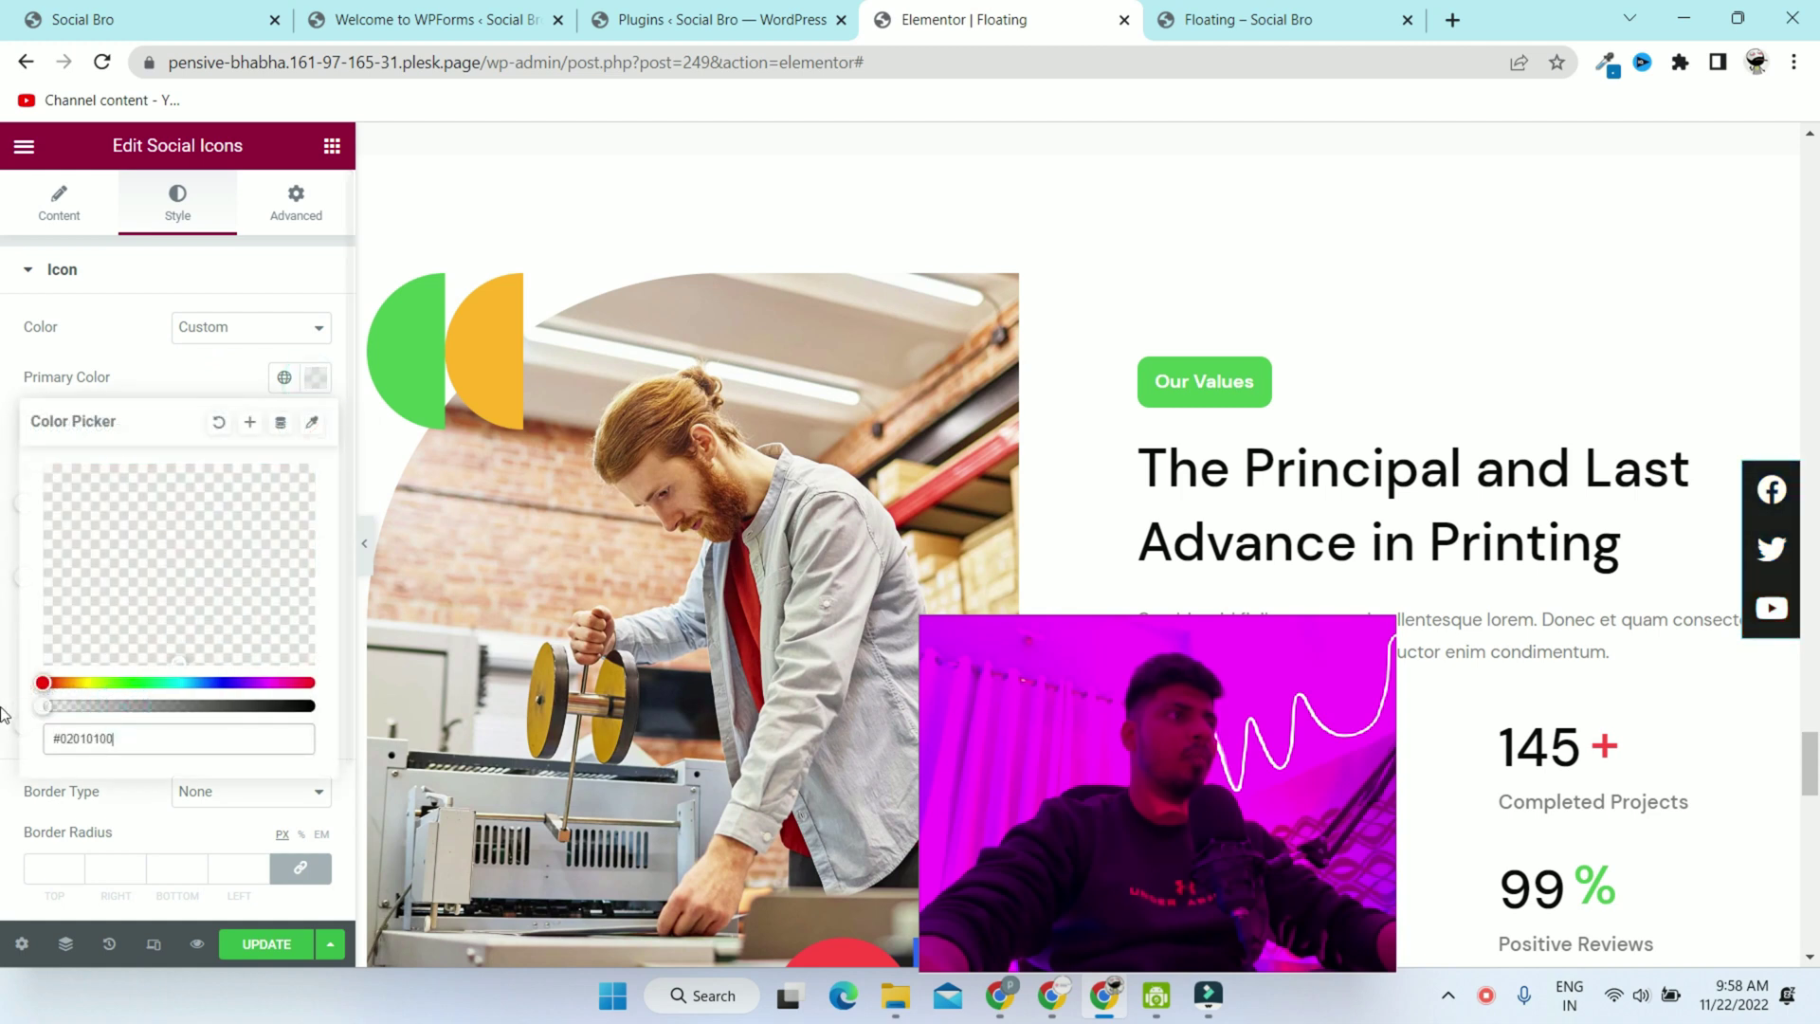
{"action": "left_click", "coordinate": [5, 527]}
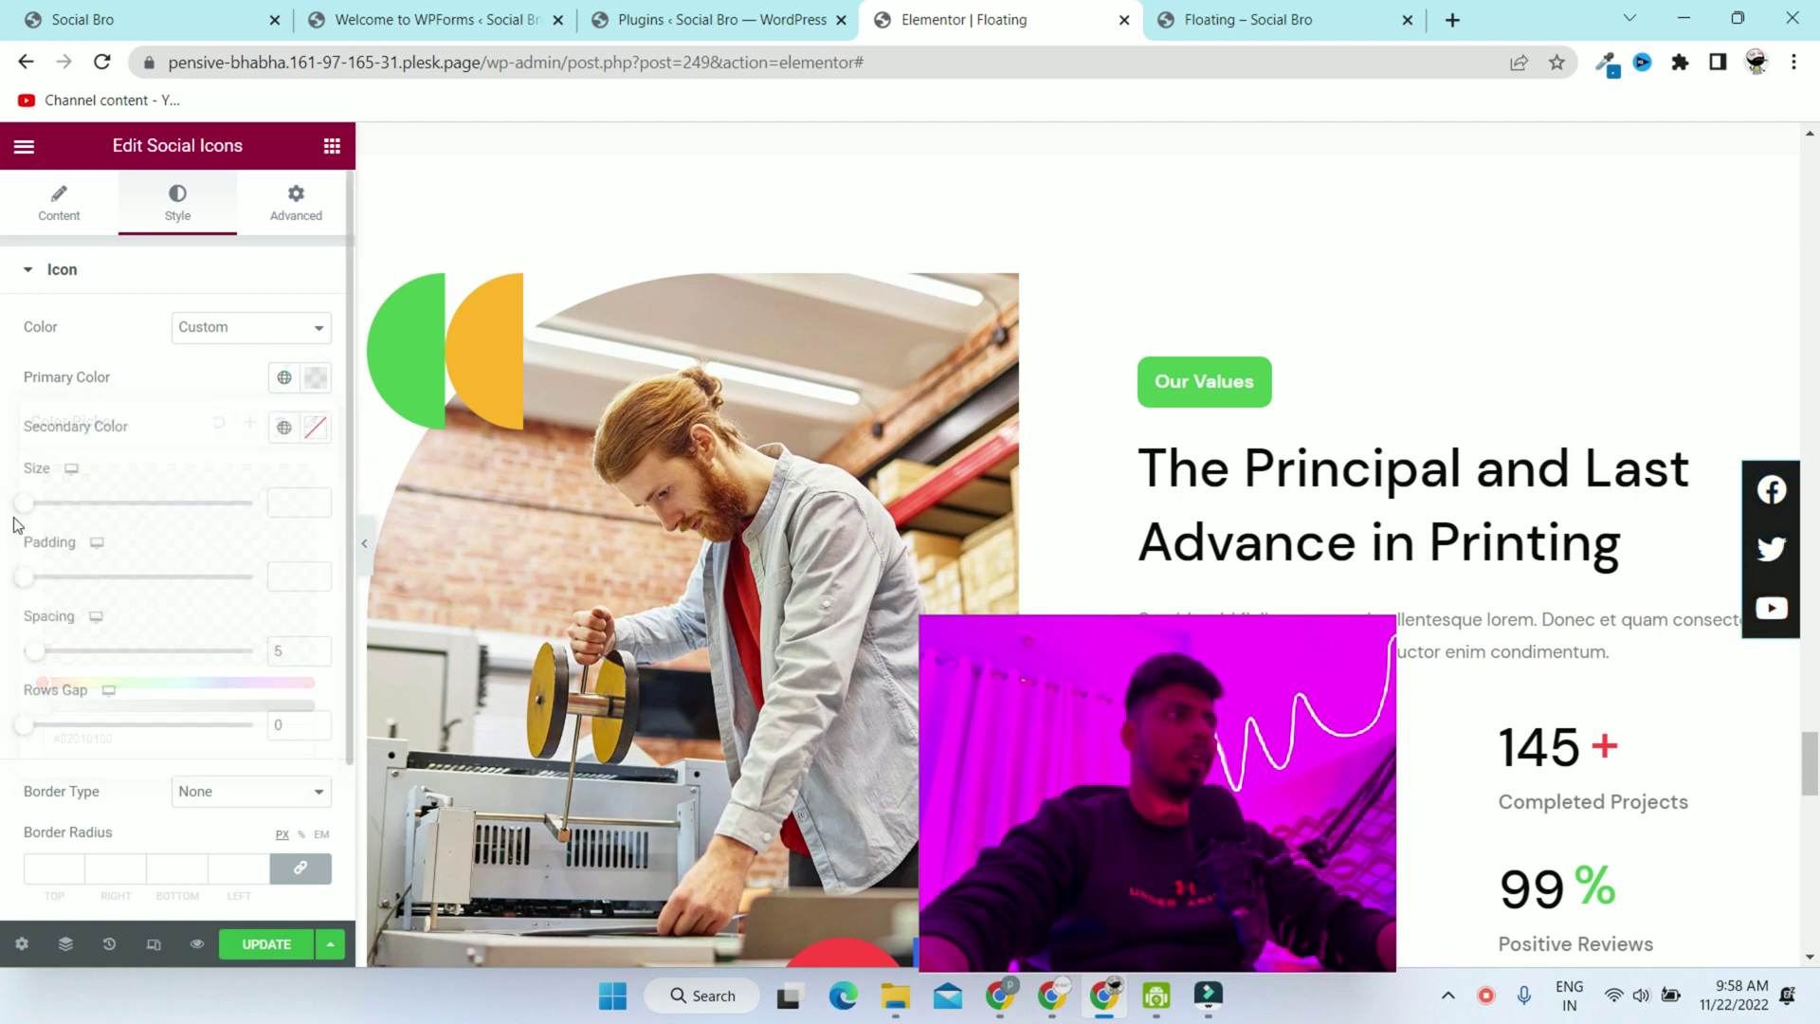
{"action": "left_click", "coordinate": [316, 429]}
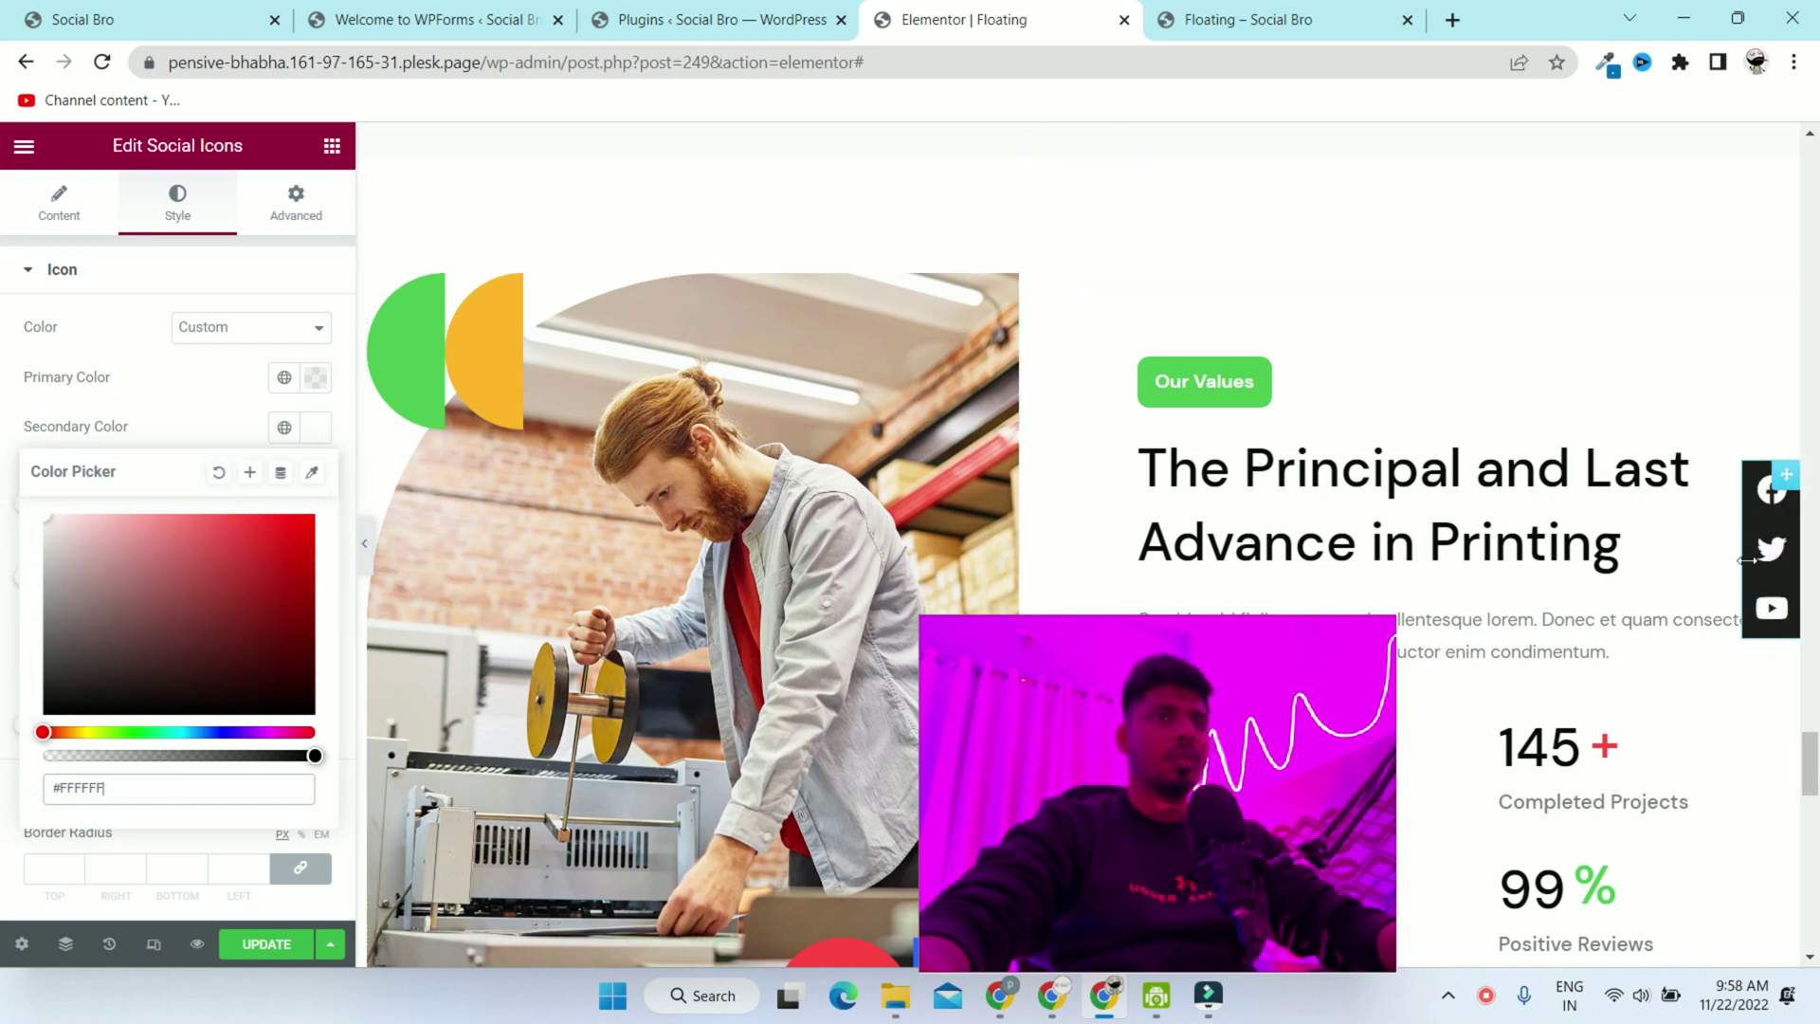
Unlink padding, set 10 px top and bottom, and preview the bar on the live page
{"action": "left_click", "coordinate": [297, 216]}
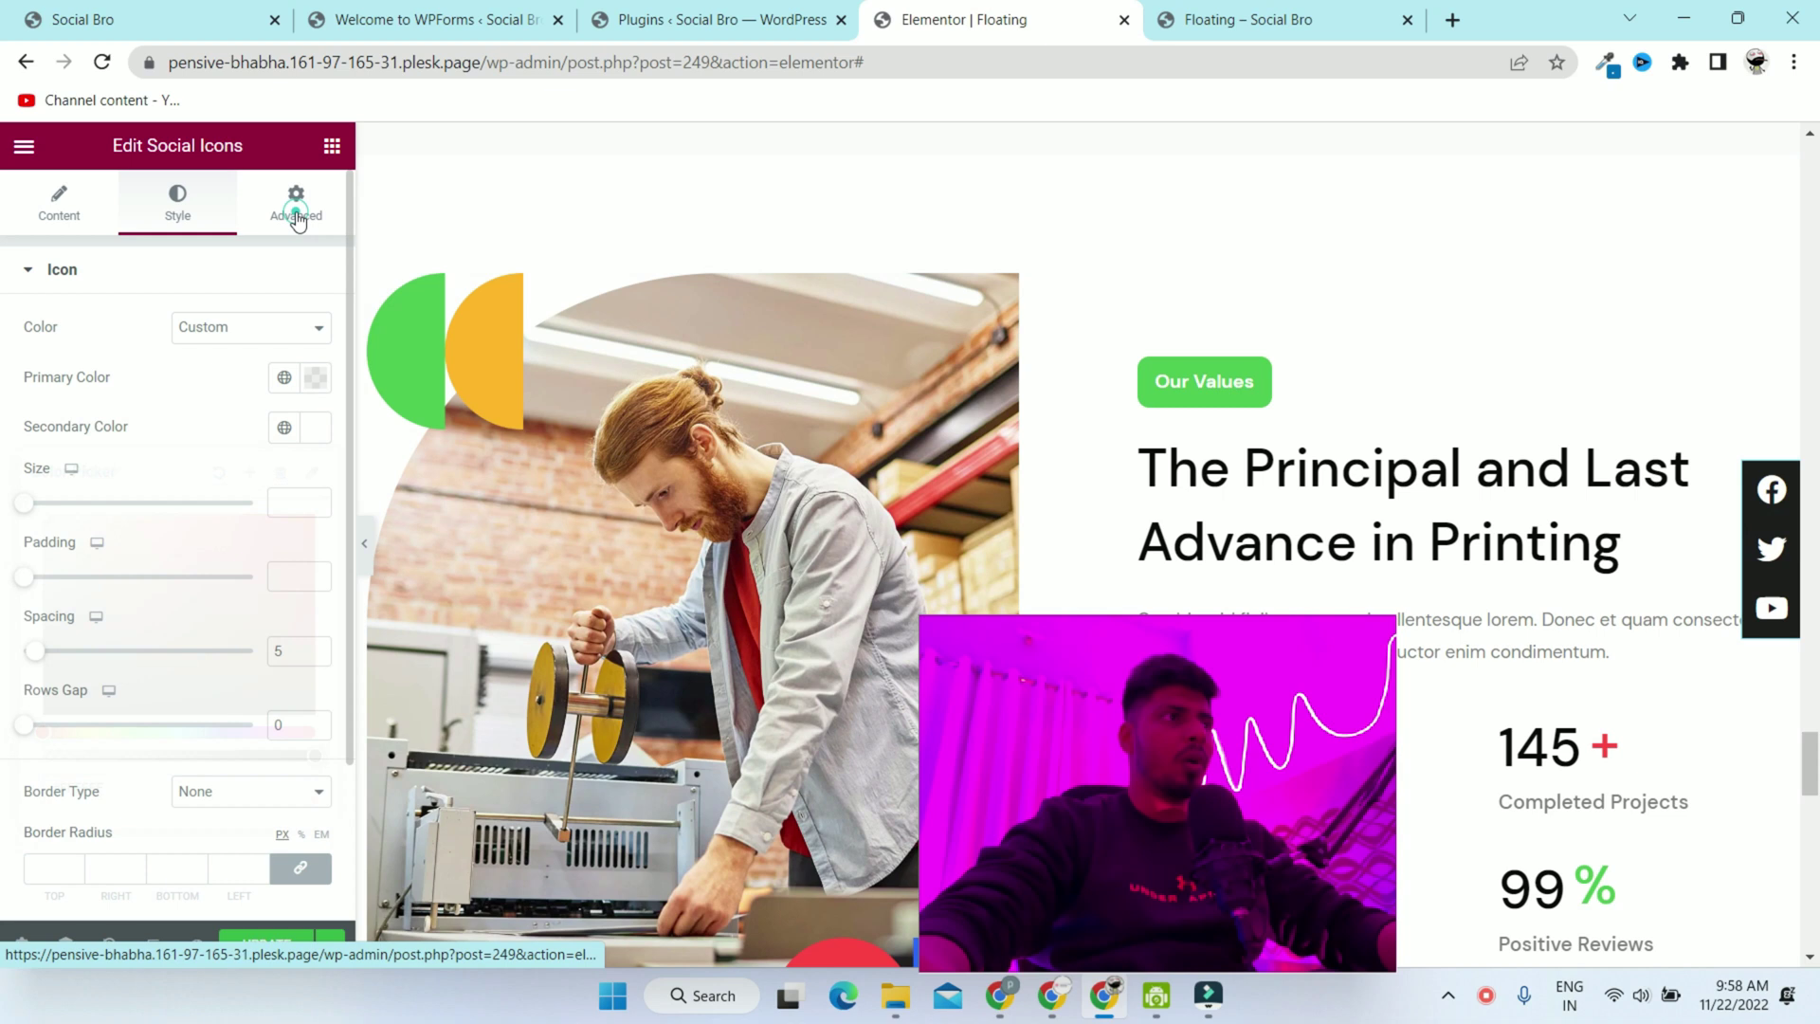
{"action": "left_click", "coordinate": [300, 450]}
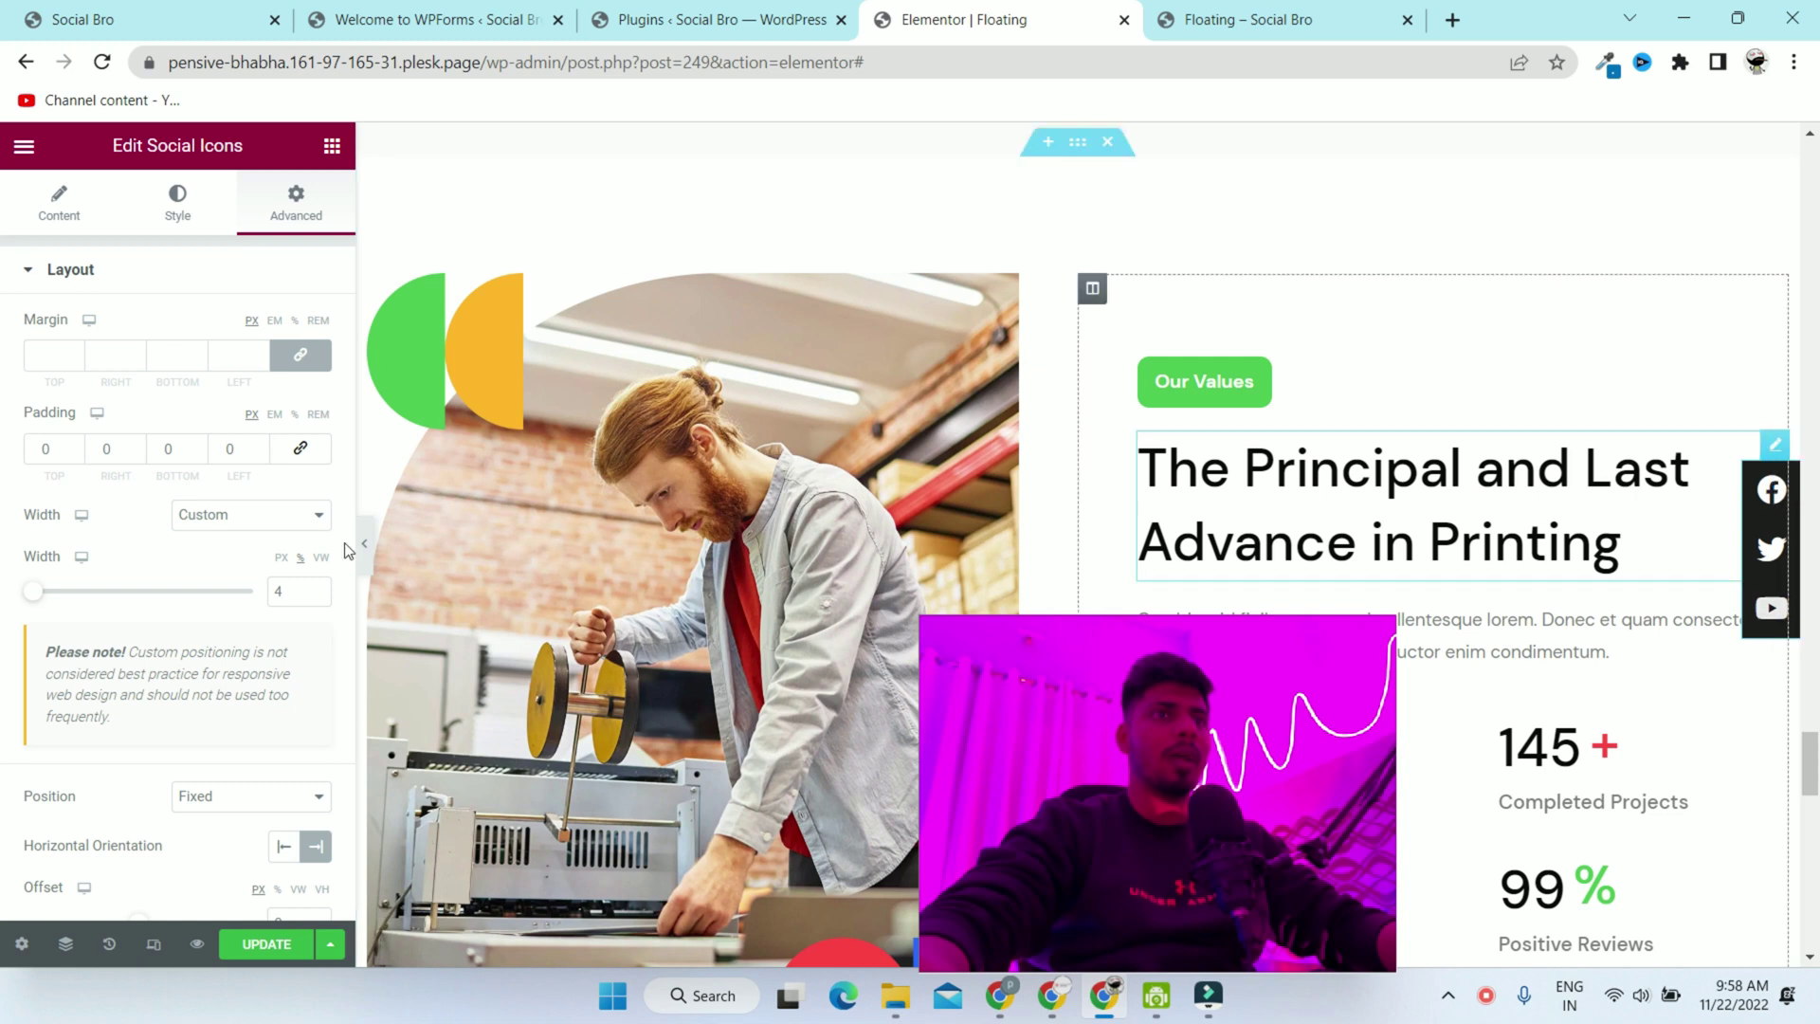
{"action": "left_click", "coordinate": [63, 452]}
{"action": "type", "text": "10"}
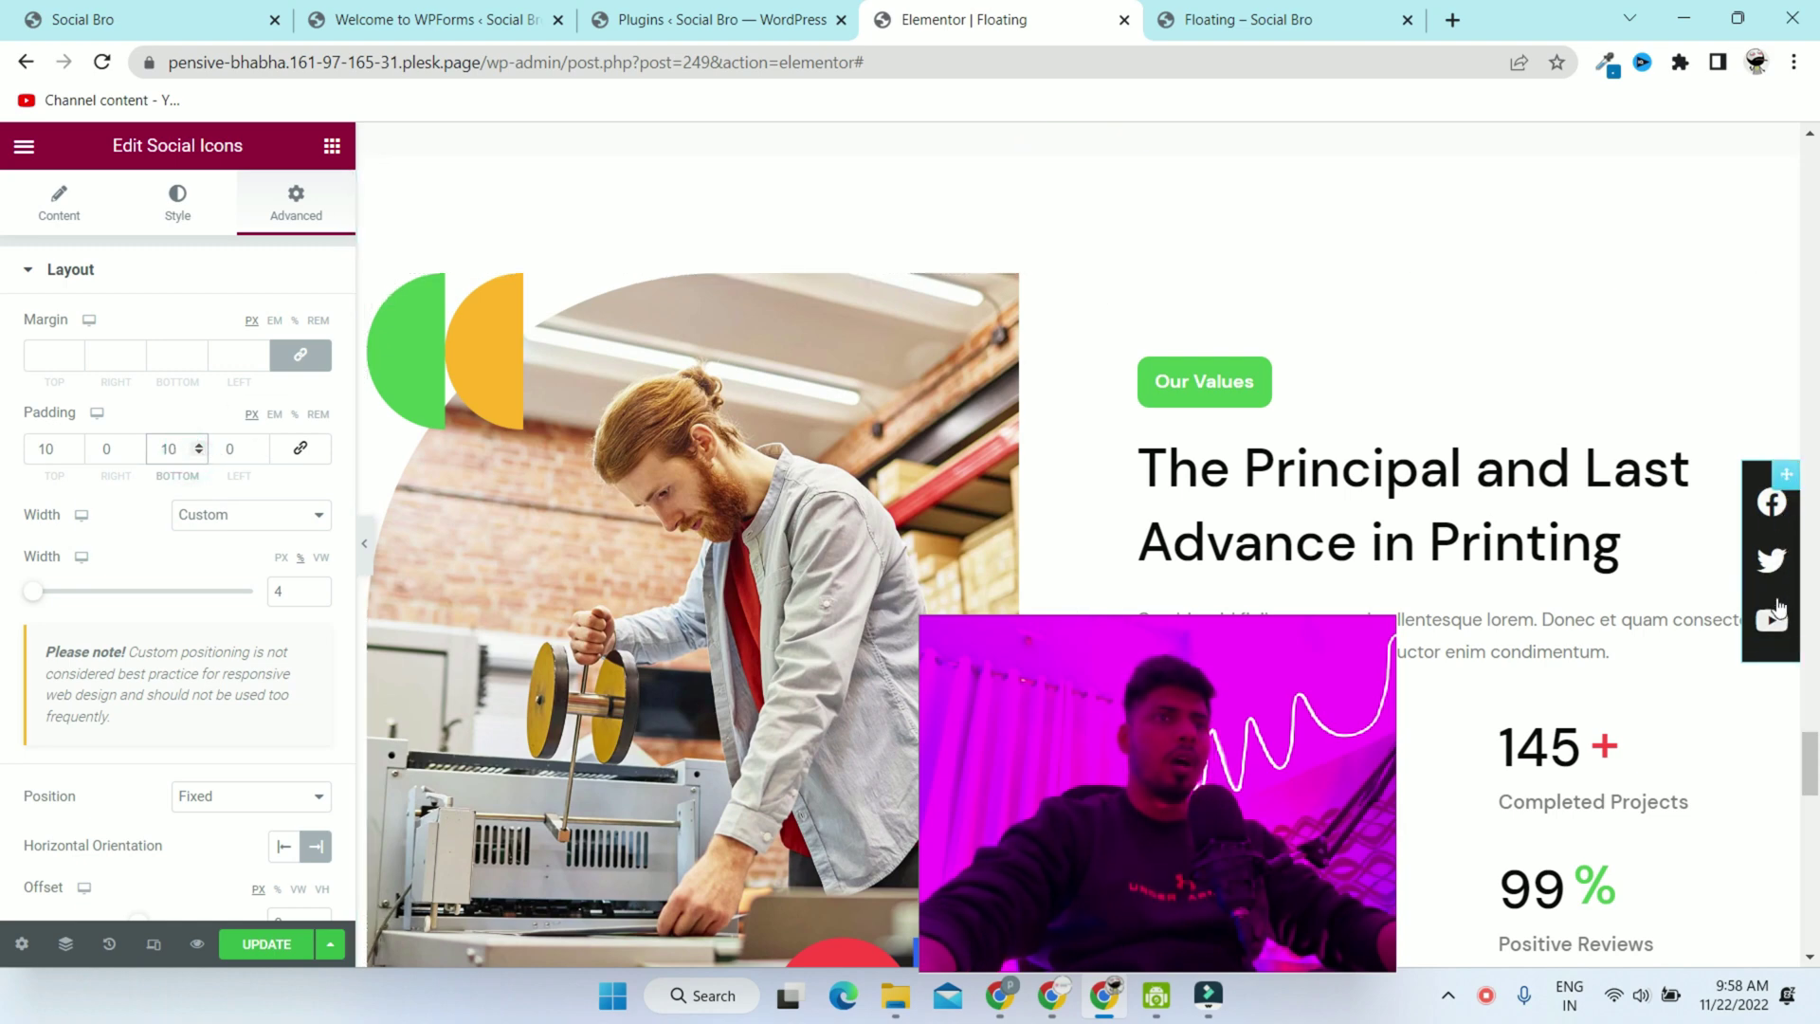
{"action": "scroll", "coordinate": [1773, 607], "scroll_direction": "down", "scroll_amount": 5}
{"action": "left_click", "coordinate": [1248, 19]}
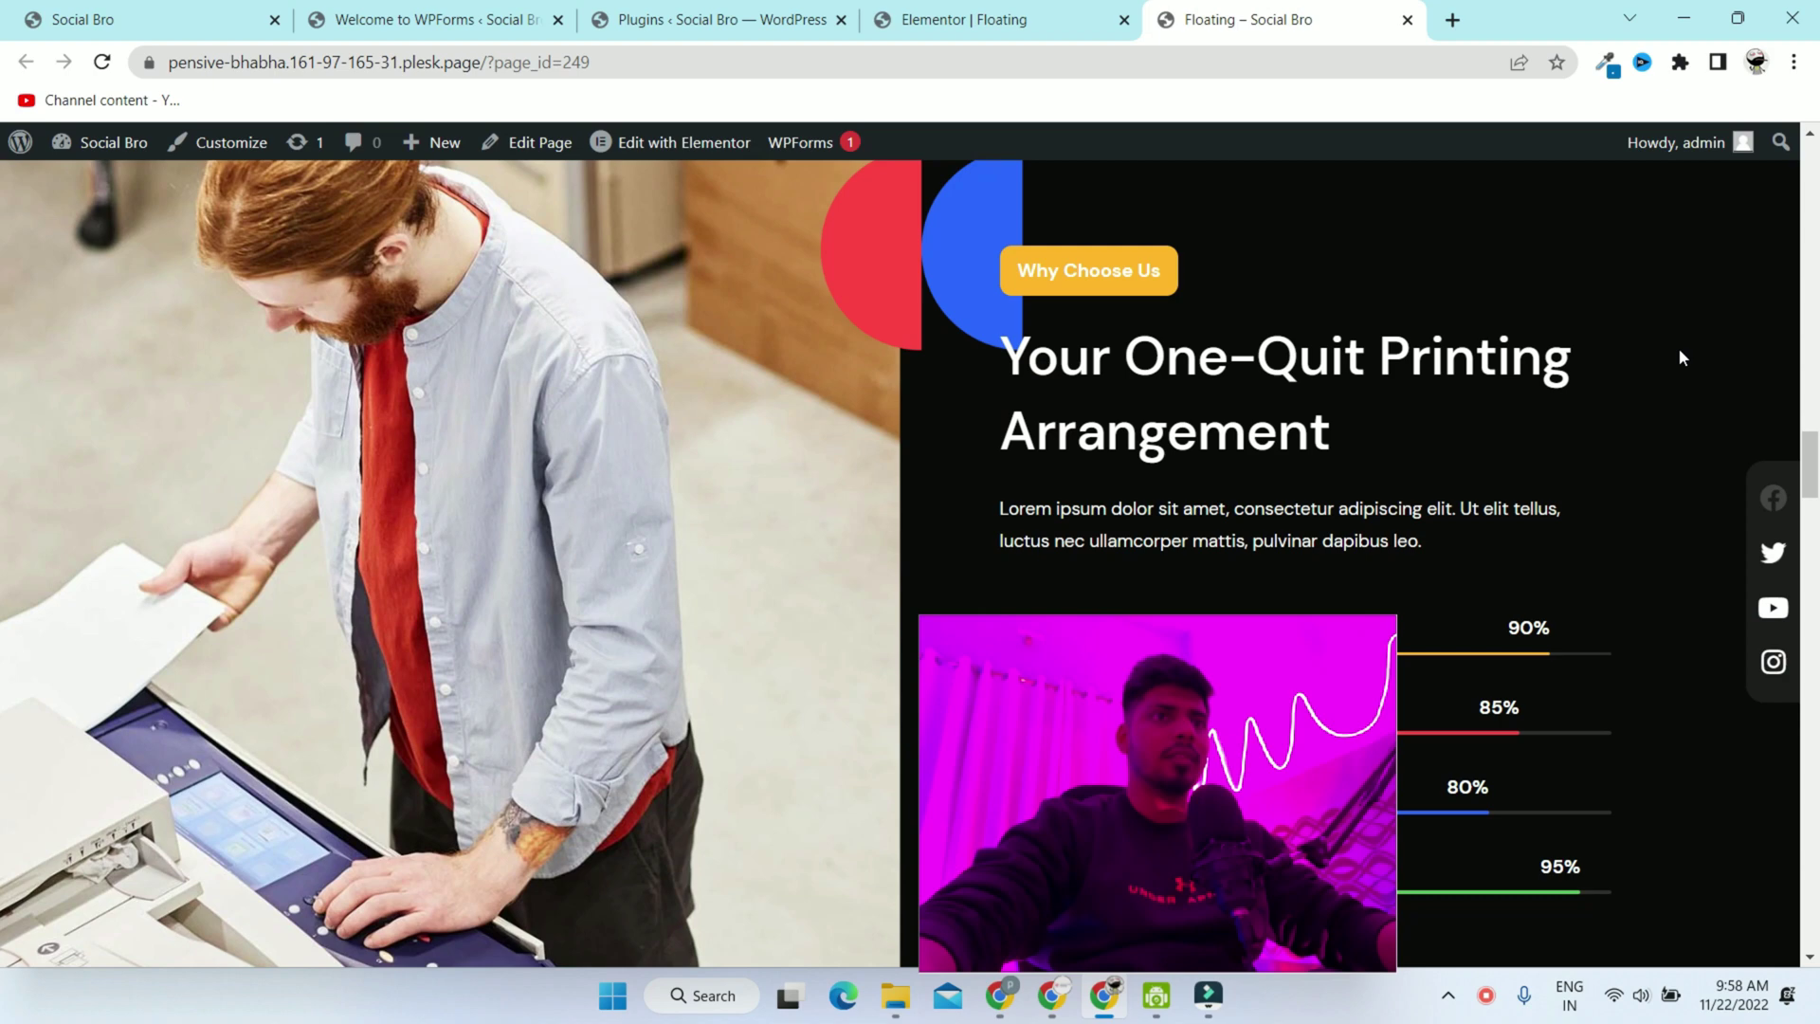
{"action": "key", "text": "ctrl+shift+Tab"}
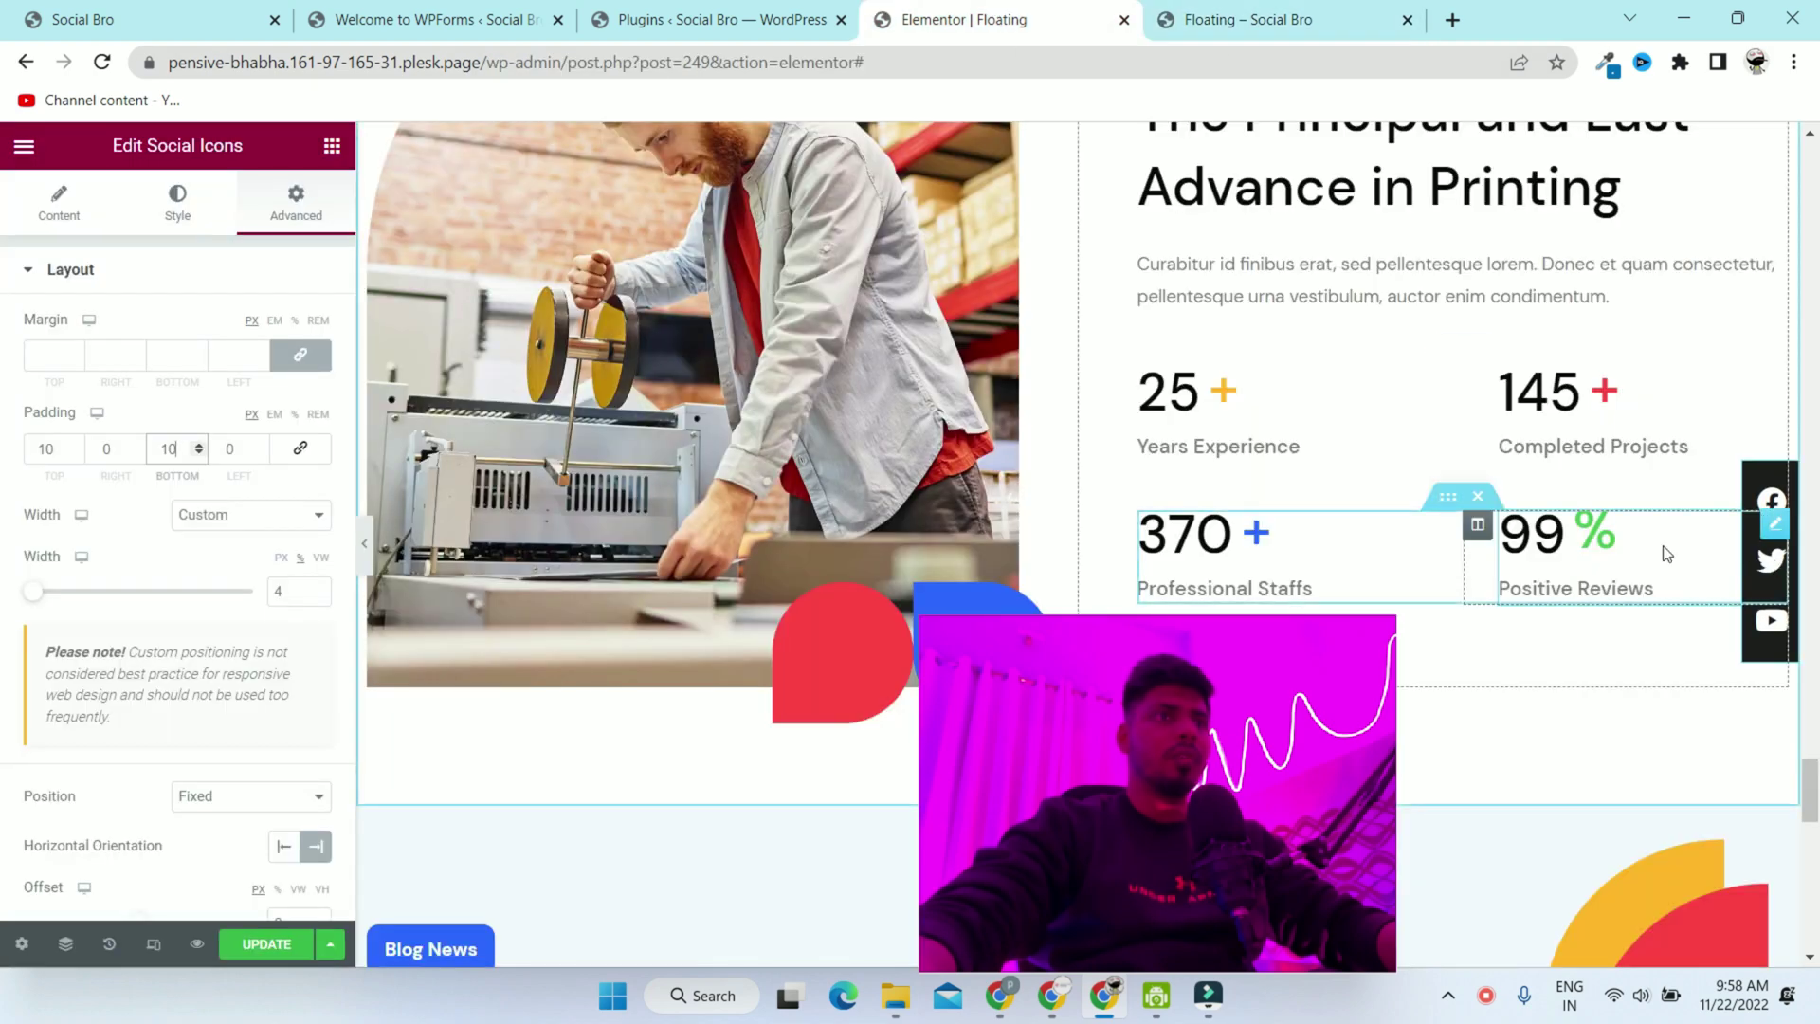
Set an unlinked border radius of 19, 0, 0, 19 to round the bar's left side
{"action": "scroll", "coordinate": [90, 683], "scroll_direction": "down", "scroll_amount": 6}
{"action": "scroll", "coordinate": [183, 682], "scroll_direction": "up", "scroll_amount": 6}
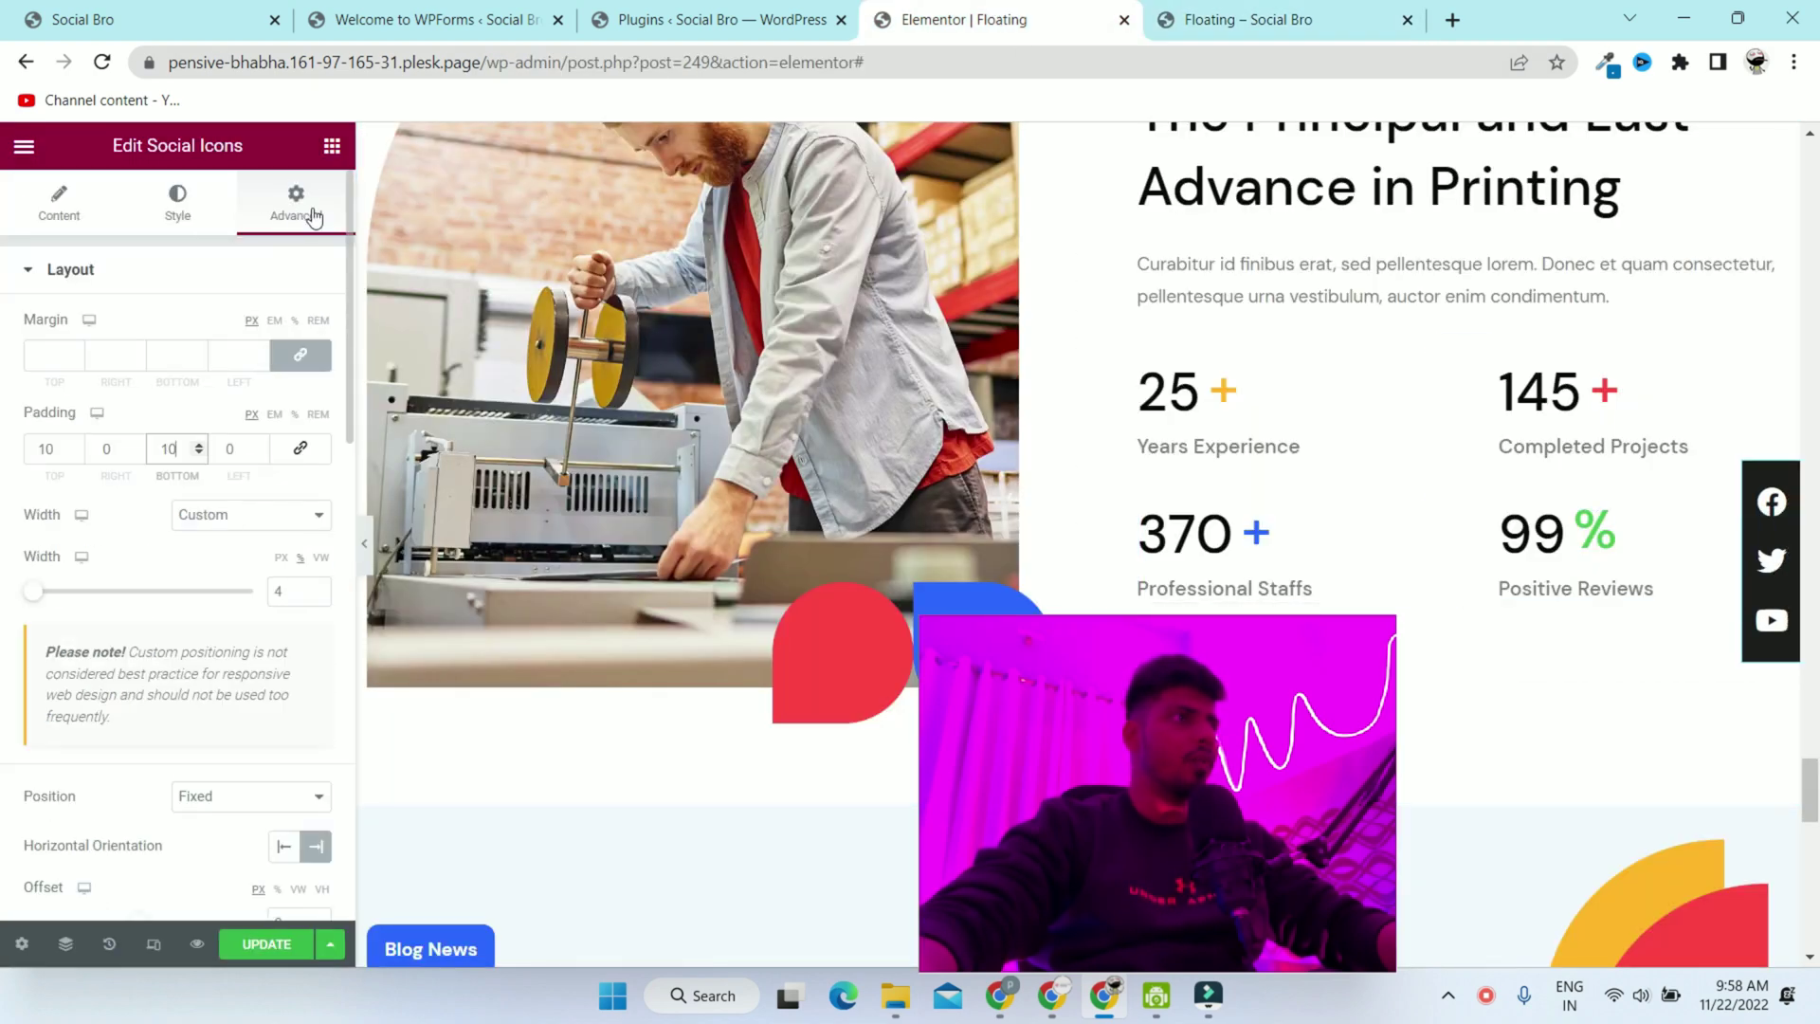
{"action": "scroll", "coordinate": [308, 209], "scroll_direction": "down", "scroll_amount": 10}
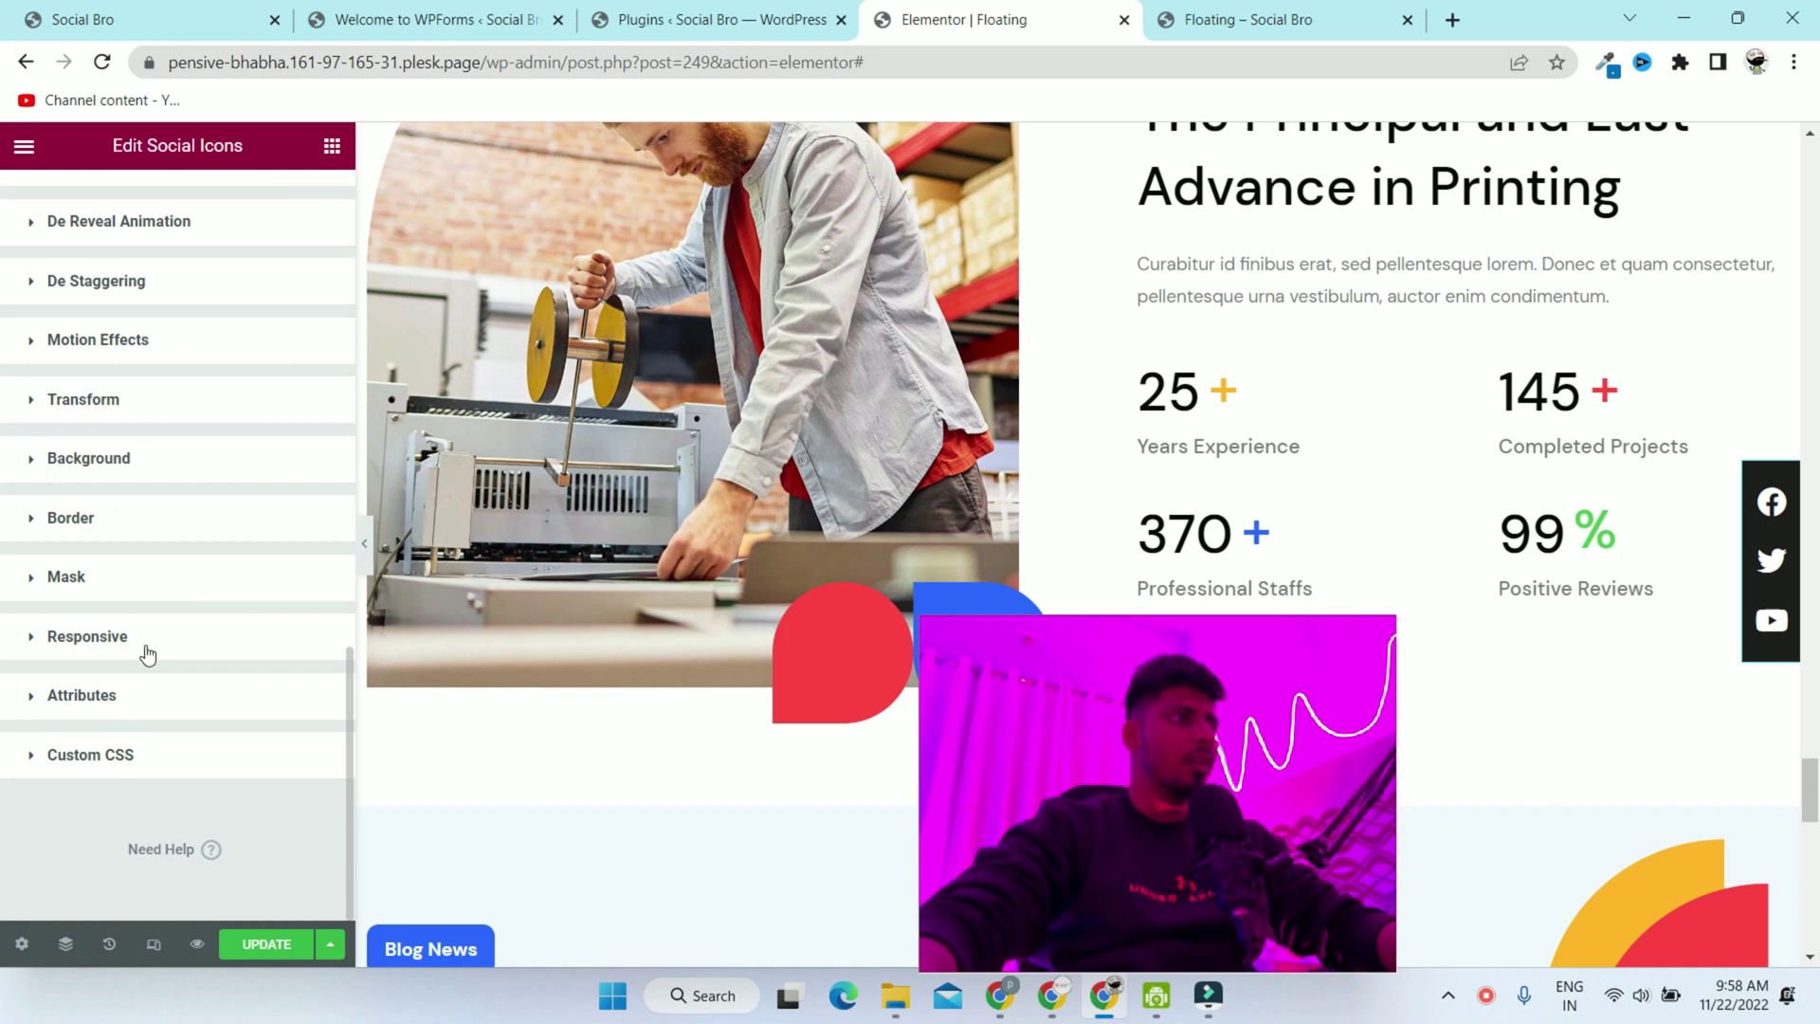
{"action": "left_click", "coordinate": [147, 654]}
{"action": "left_click", "coordinate": [130, 325]}
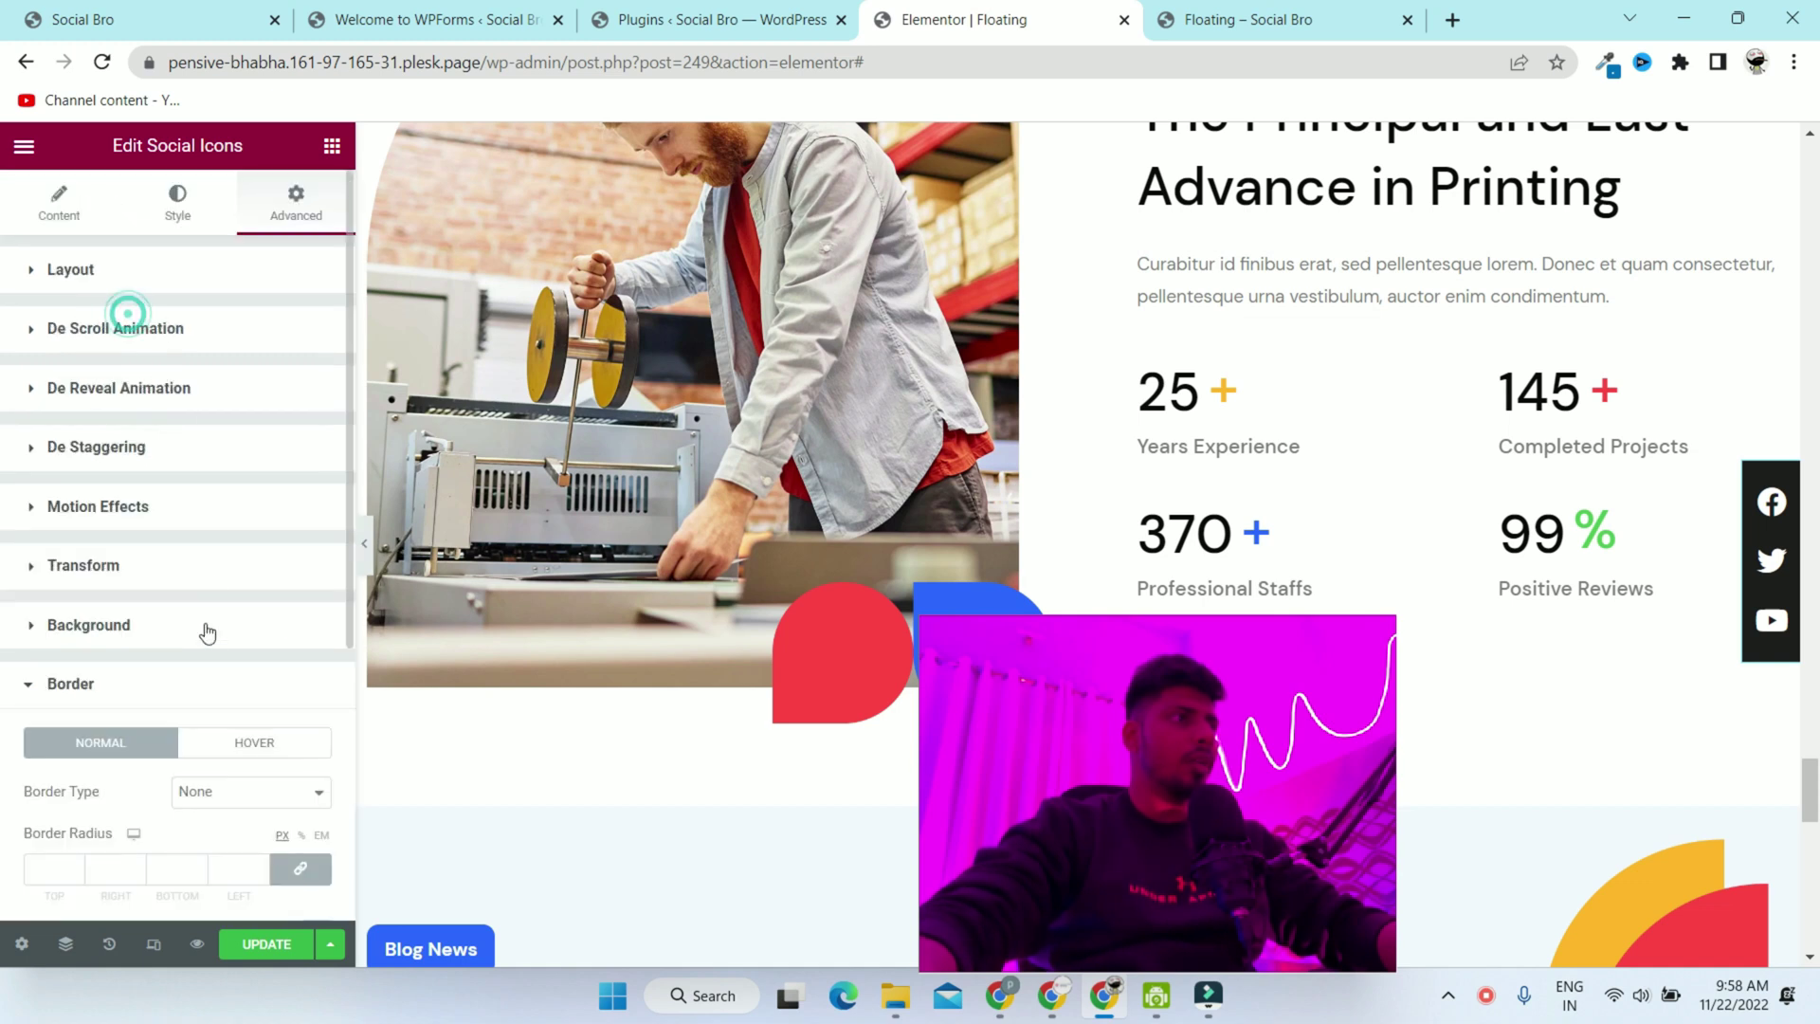
{"action": "scroll", "coordinate": [203, 644], "scroll_direction": "down", "scroll_amount": 3}
{"action": "left_click", "coordinate": [302, 574]}
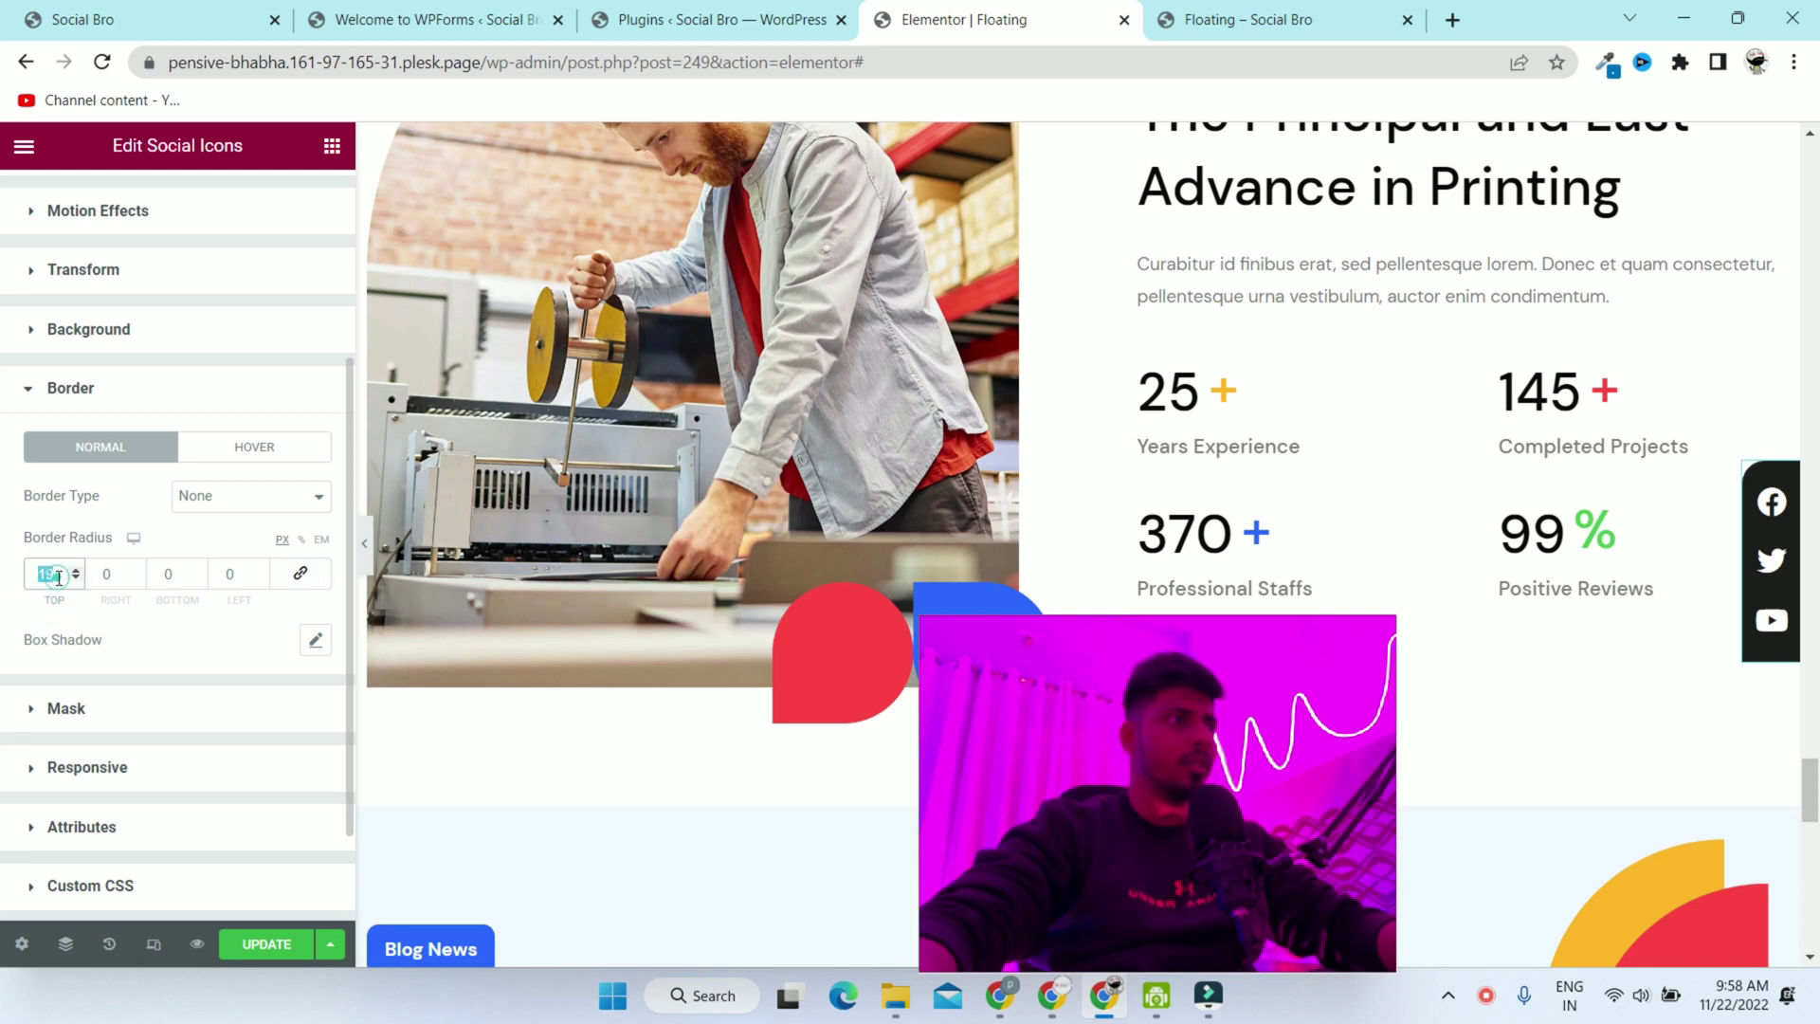
{"action": "left_click", "coordinate": [239, 566]}
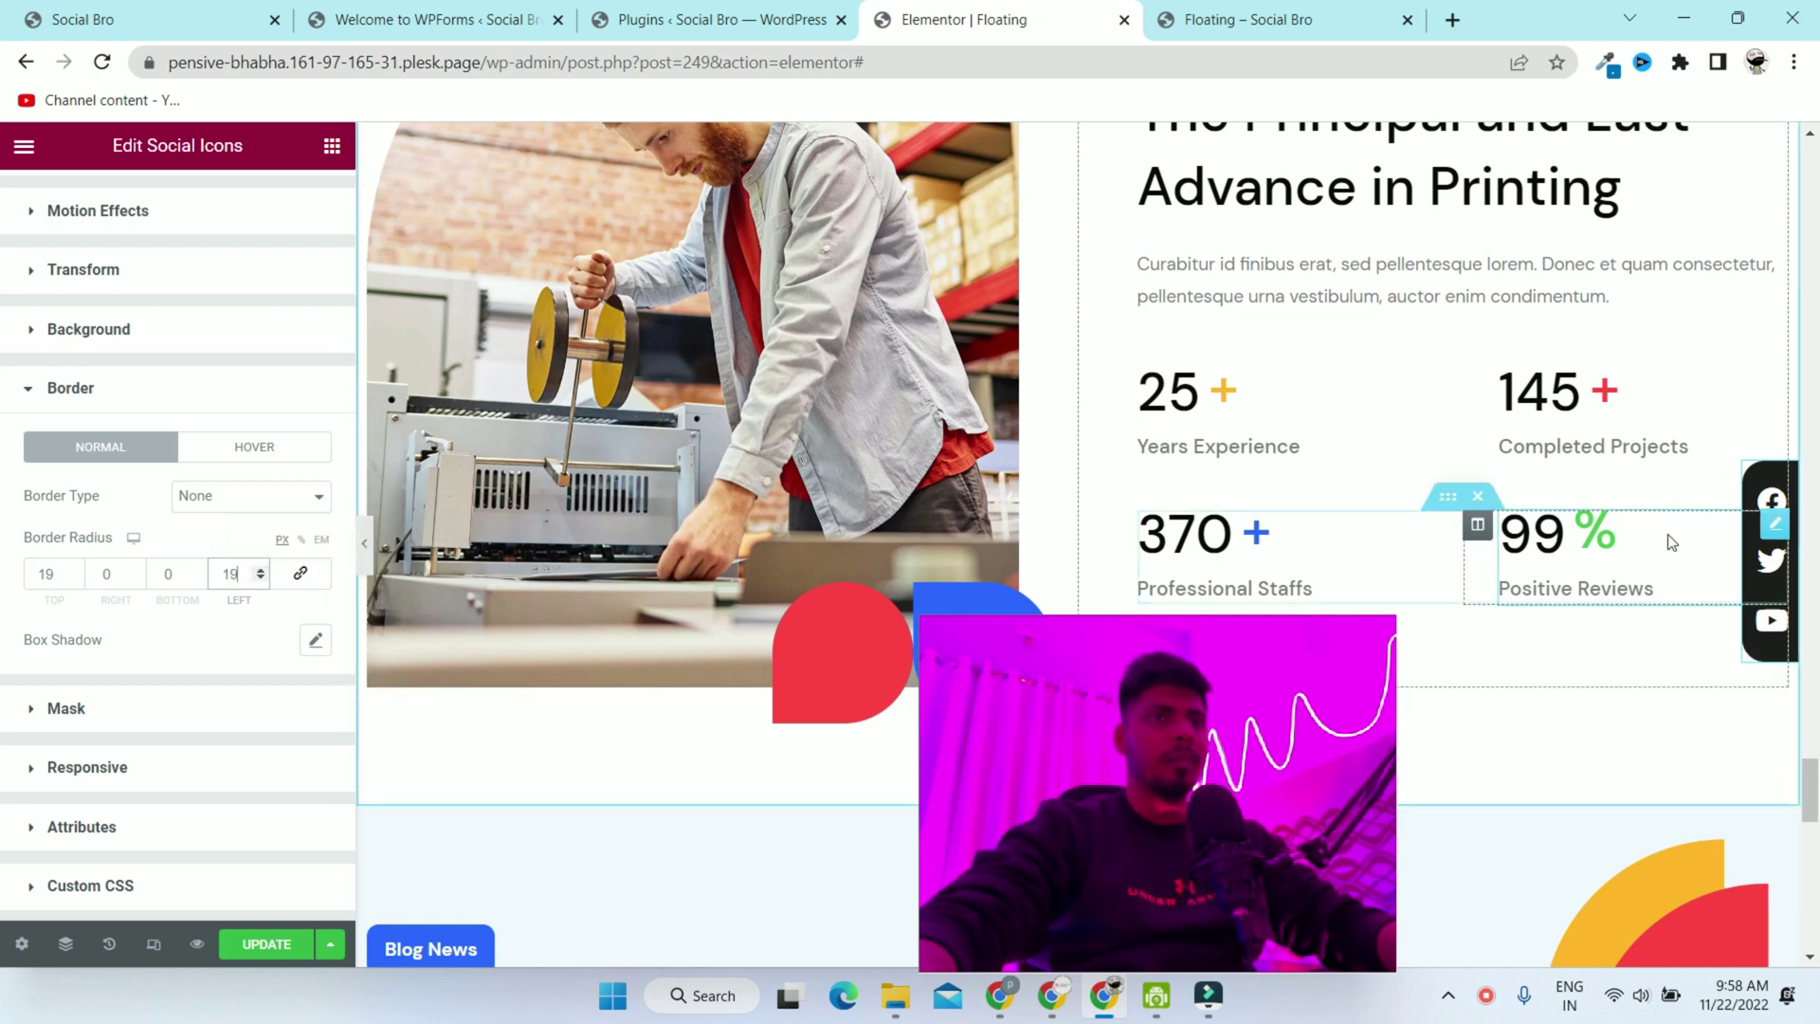
{"action": "scroll", "coordinate": [1464, 455], "scroll_direction": "down", "scroll_amount": 10}
{"action": "scroll", "coordinate": [1465, 456], "scroll_direction": "up", "scroll_amount": 8}
{"action": "scroll", "coordinate": [77, 268], "scroll_direction": "up", "scroll_amount": 5}
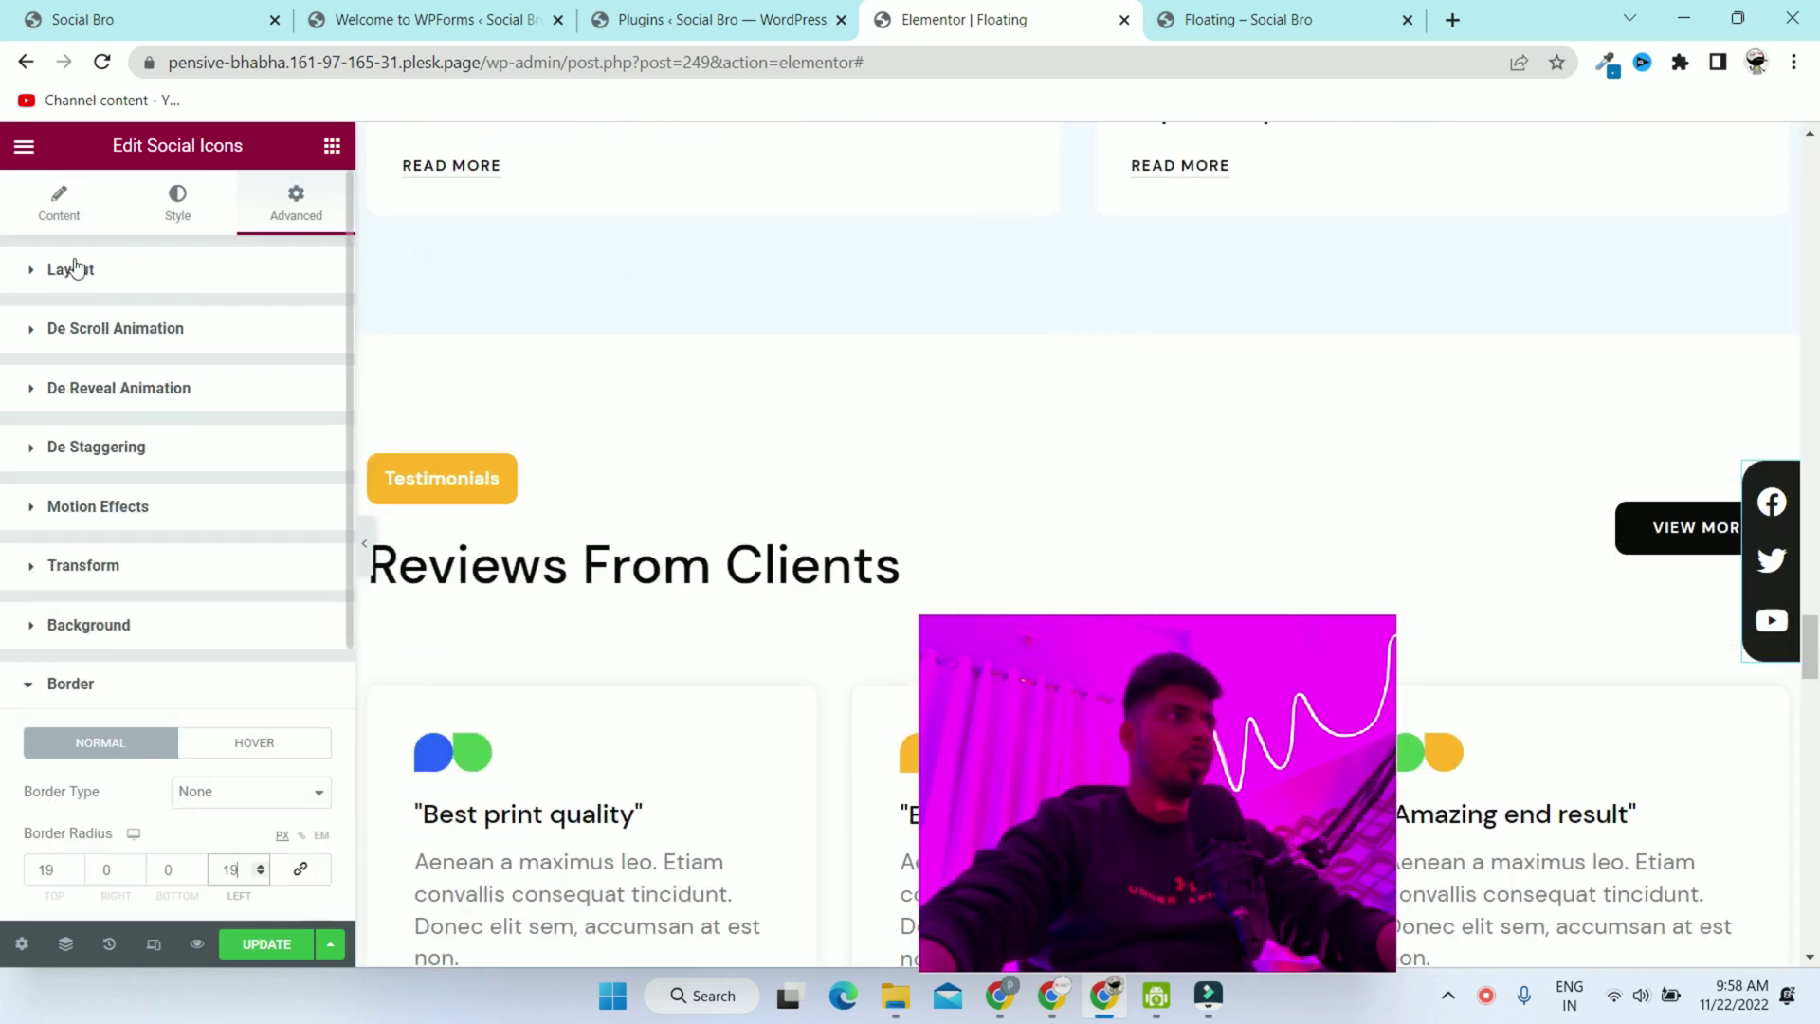
Add a new social icon item using the Instagram icon from the icon library
{"action": "left_click", "coordinate": [60, 204]}
{"action": "left_click", "coordinate": [188, 533]}
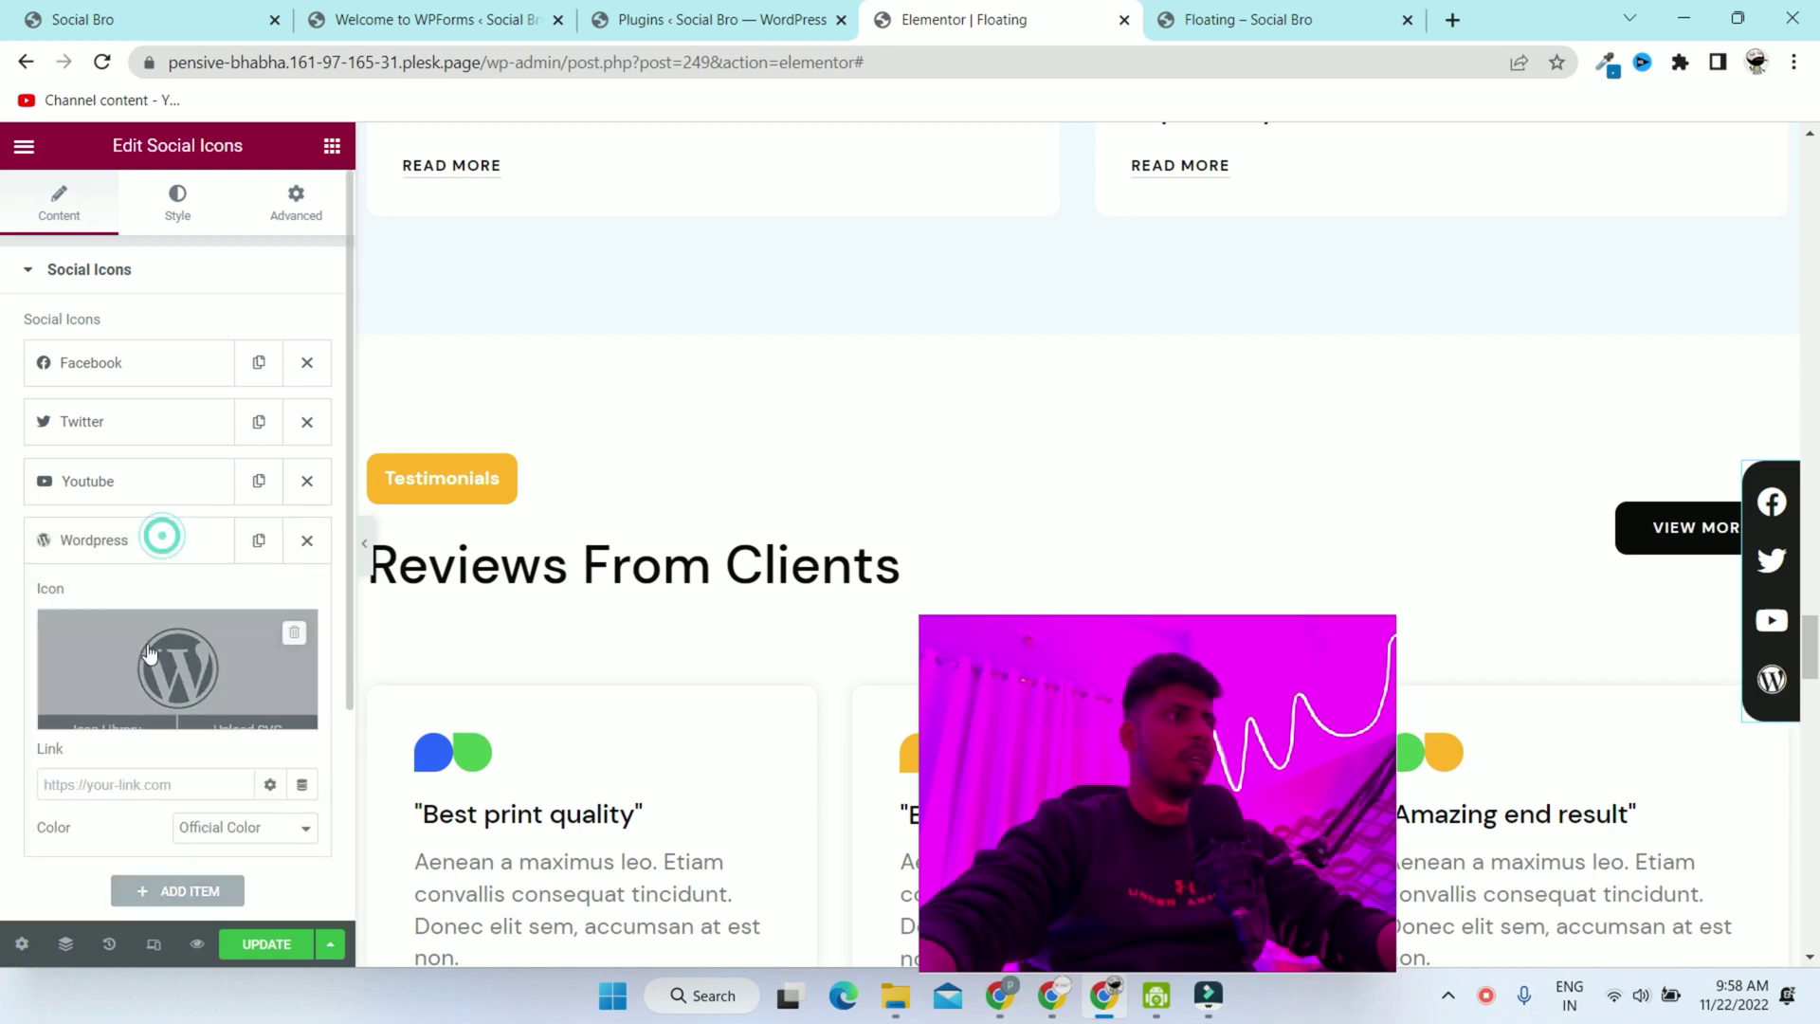
{"action": "left_click", "coordinate": [151, 668]}
{"action": "left_click", "coordinate": [408, 319]}
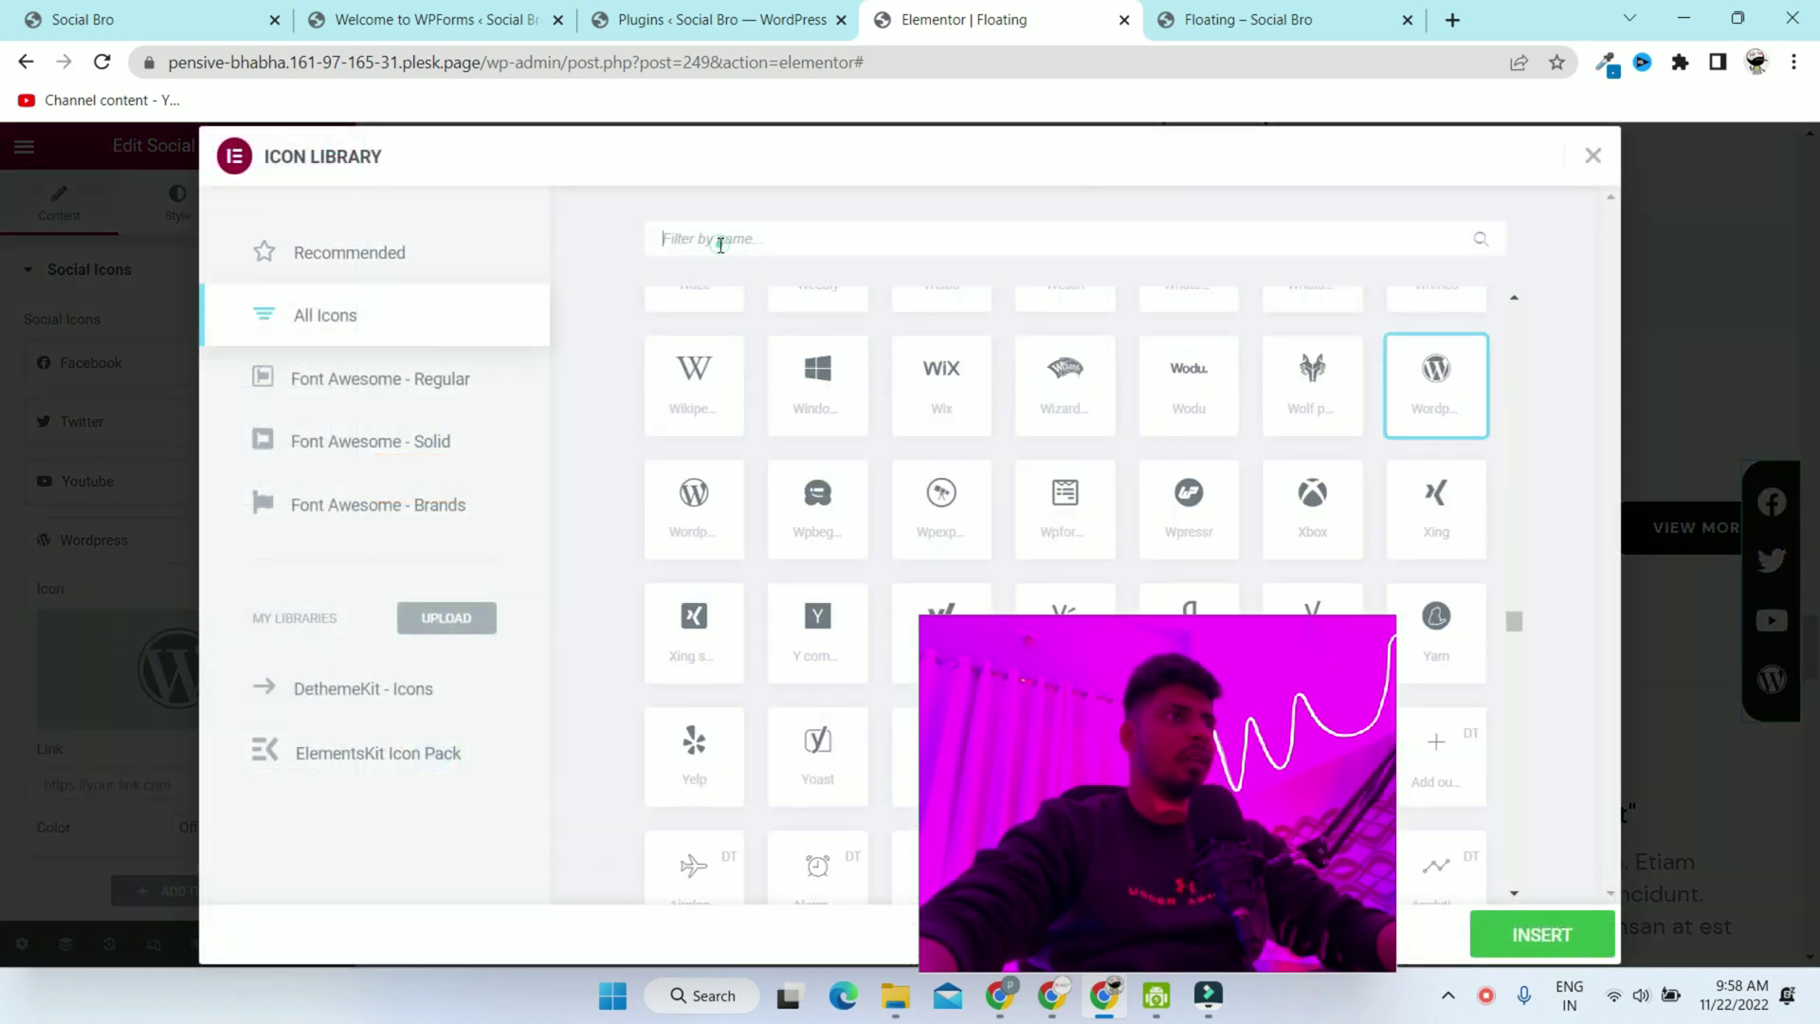
{"action": "left_click", "coordinate": [720, 244]}
{"action": "type", "text": "ins"}
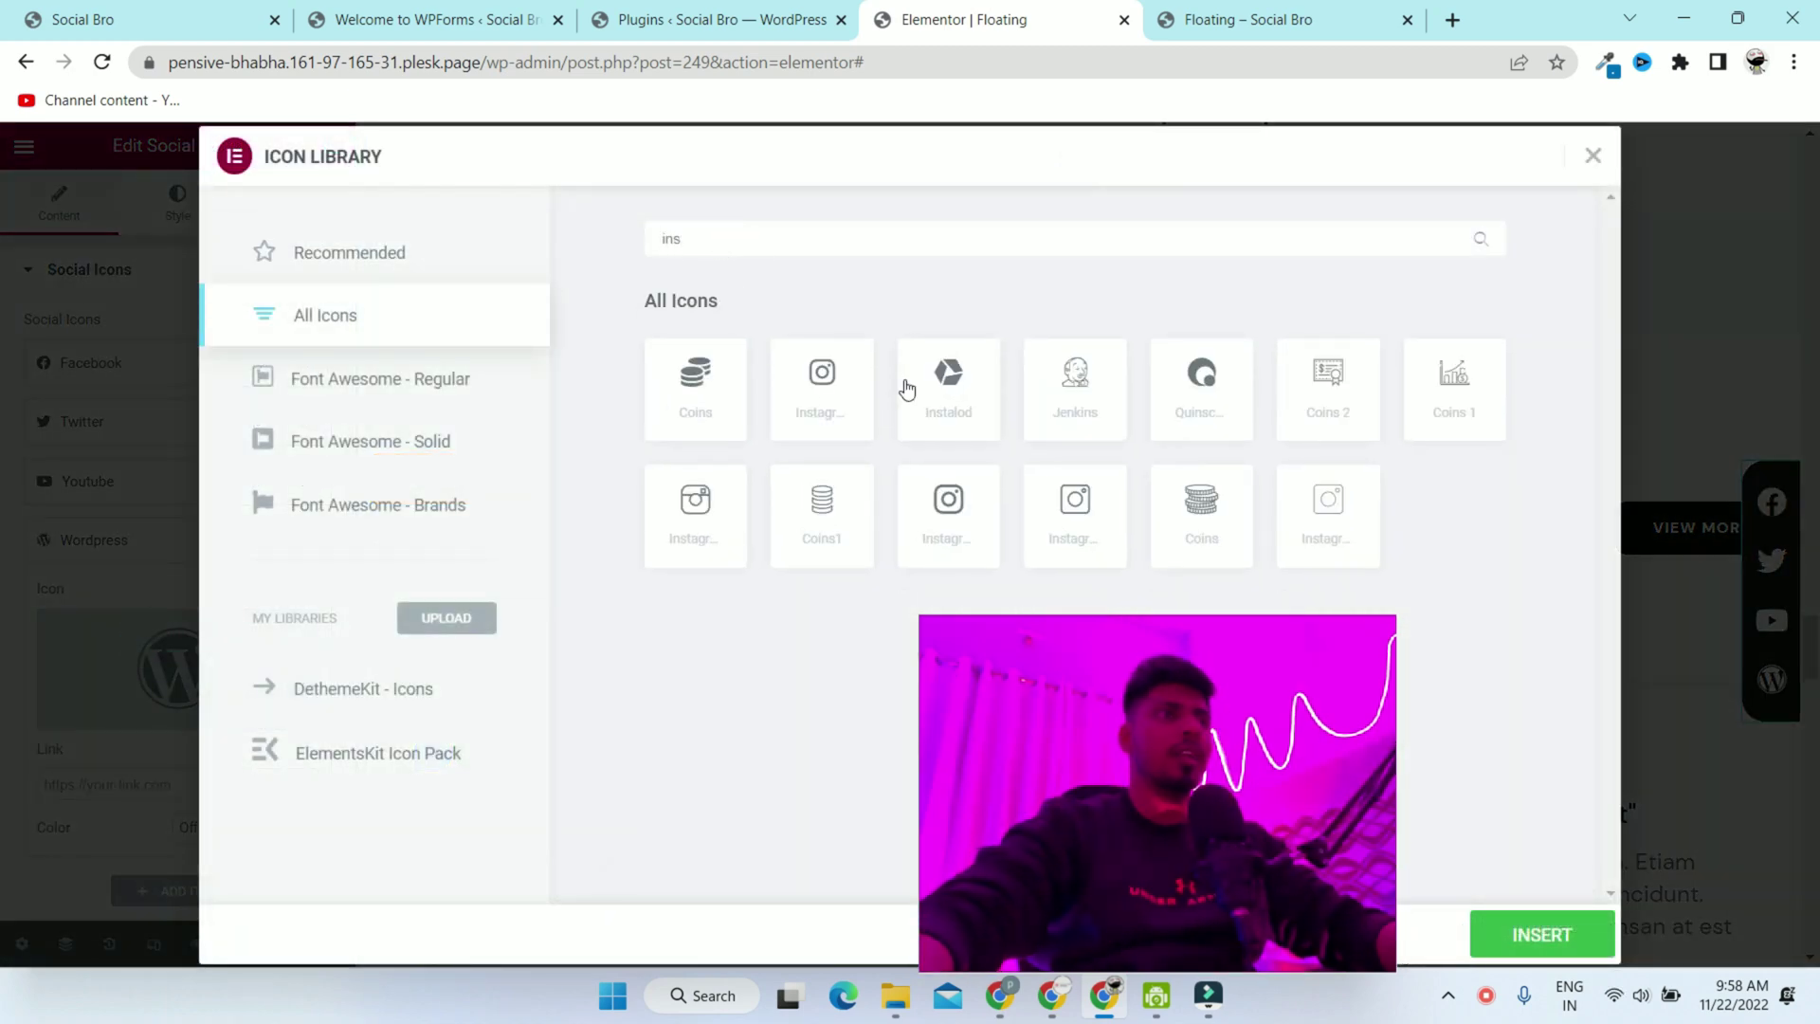
{"action": "left_click", "coordinate": [838, 379]}
{"action": "left_click", "coordinate": [1566, 916]}
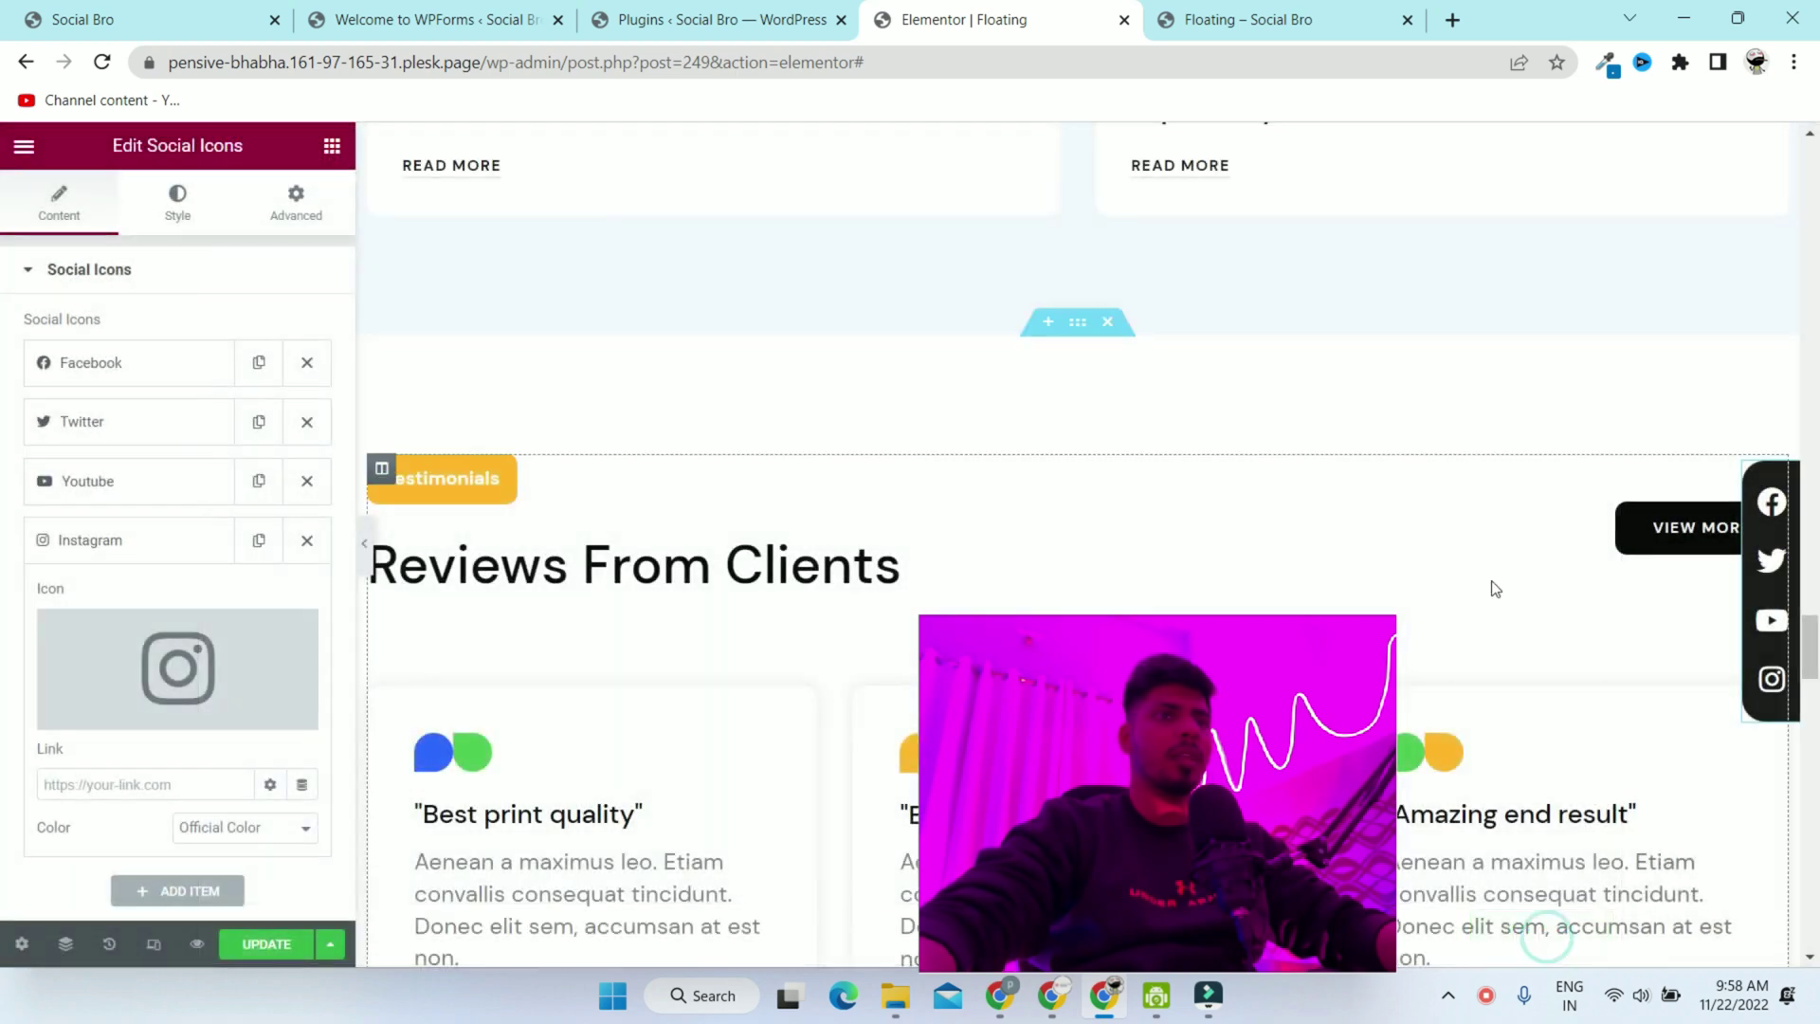
Review the Facebook, Twitter and YouTube items, then check the bar on the live Floating page
{"action": "left_click", "coordinate": [163, 786]}
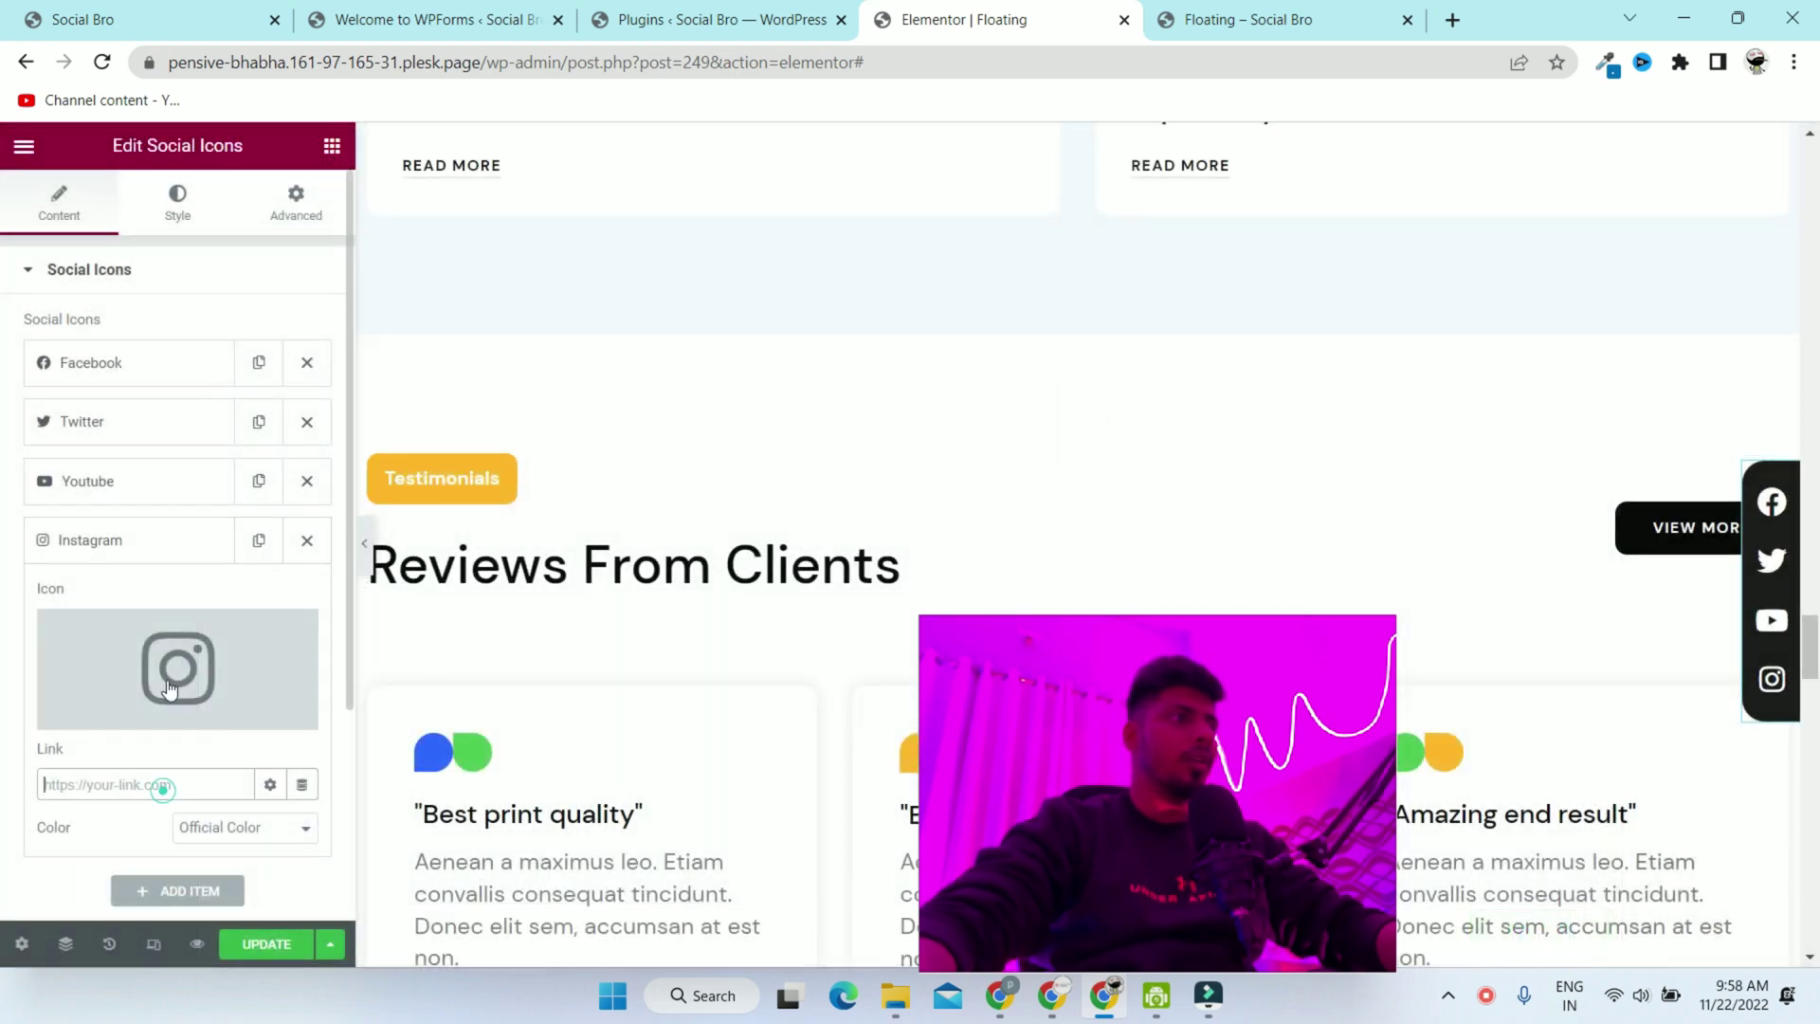
{"action": "left_click", "coordinate": [168, 488]}
{"action": "left_click", "coordinate": [139, 421]}
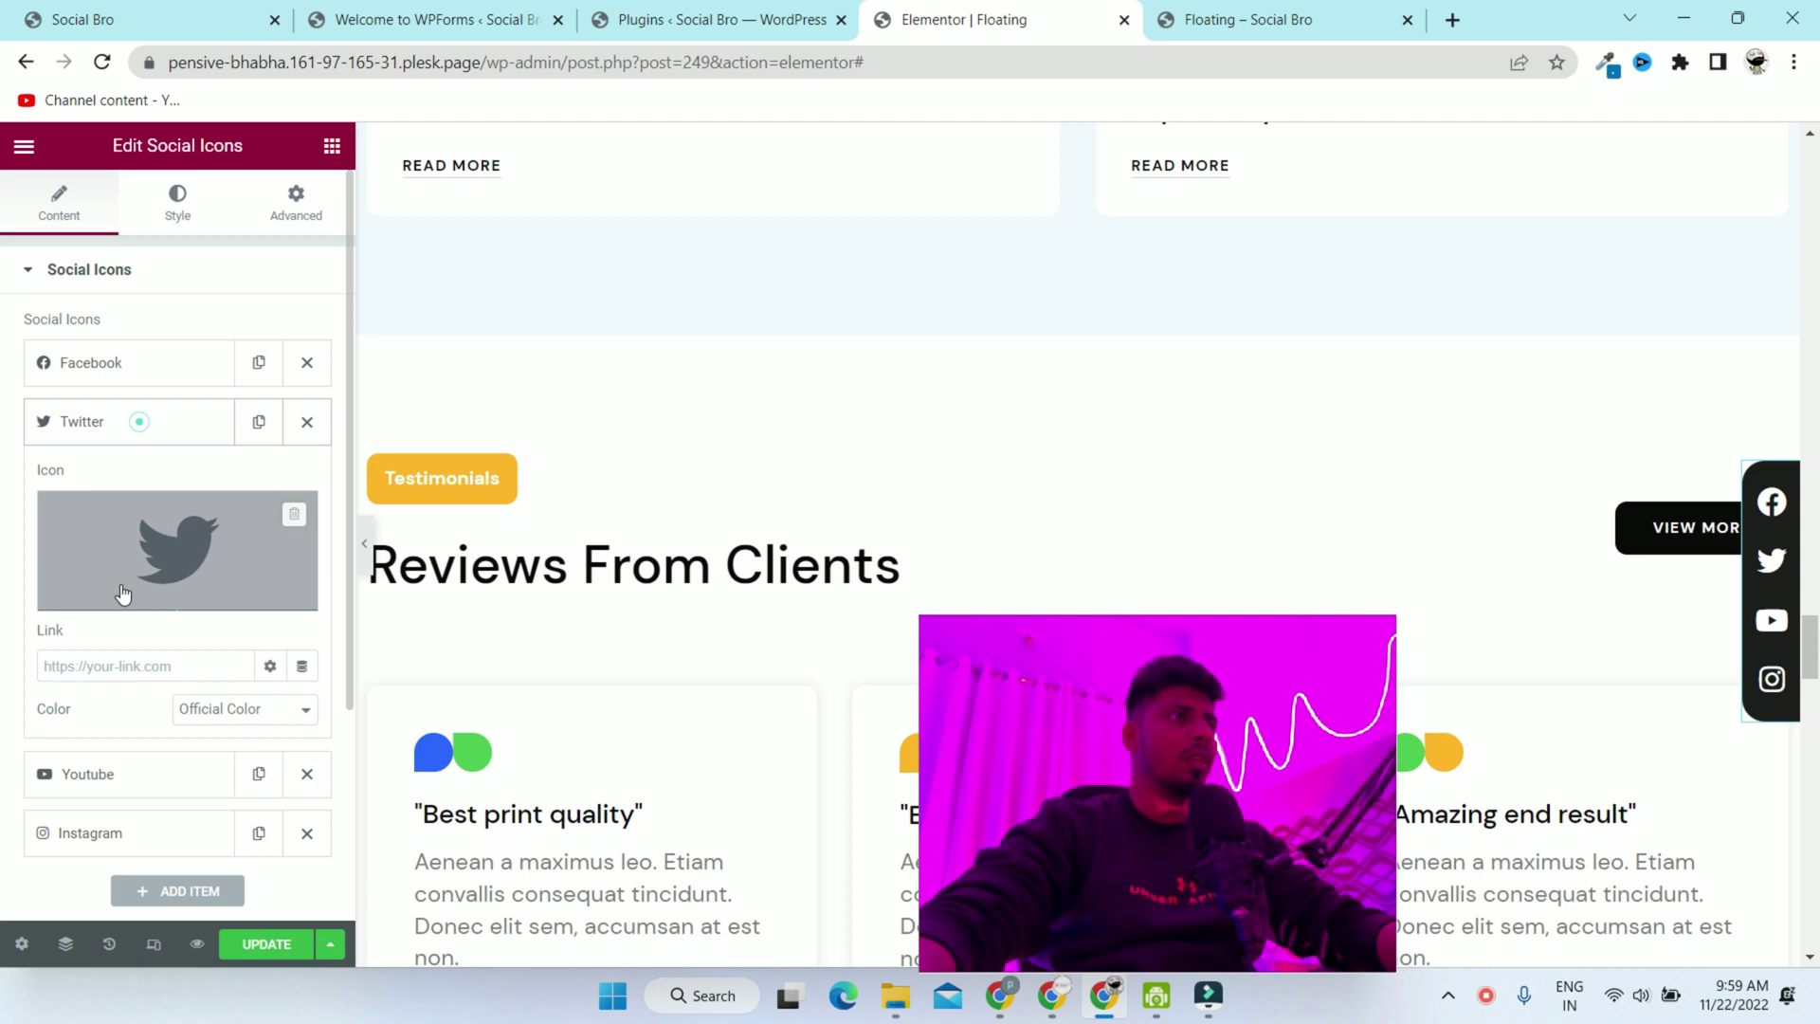
{"action": "left_click", "coordinate": [116, 663]}
{"action": "left_click", "coordinate": [126, 359]}
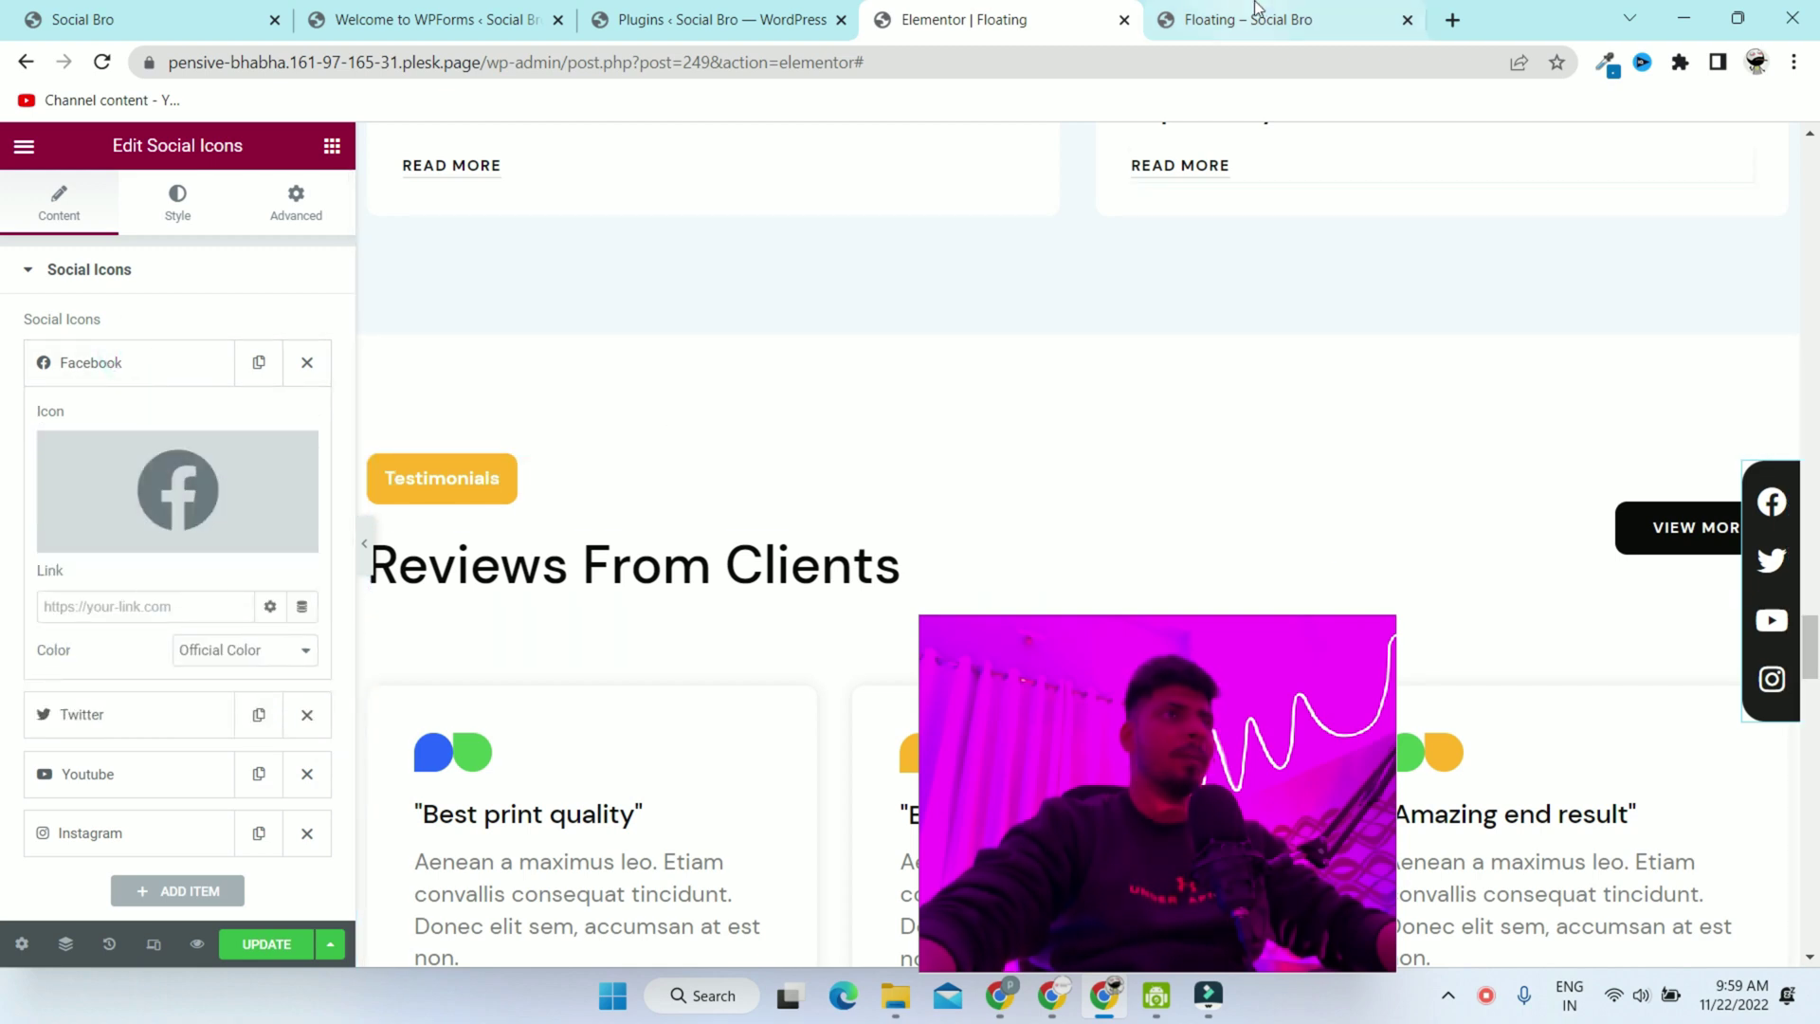
{"action": "left_click", "coordinate": [1253, 8]}
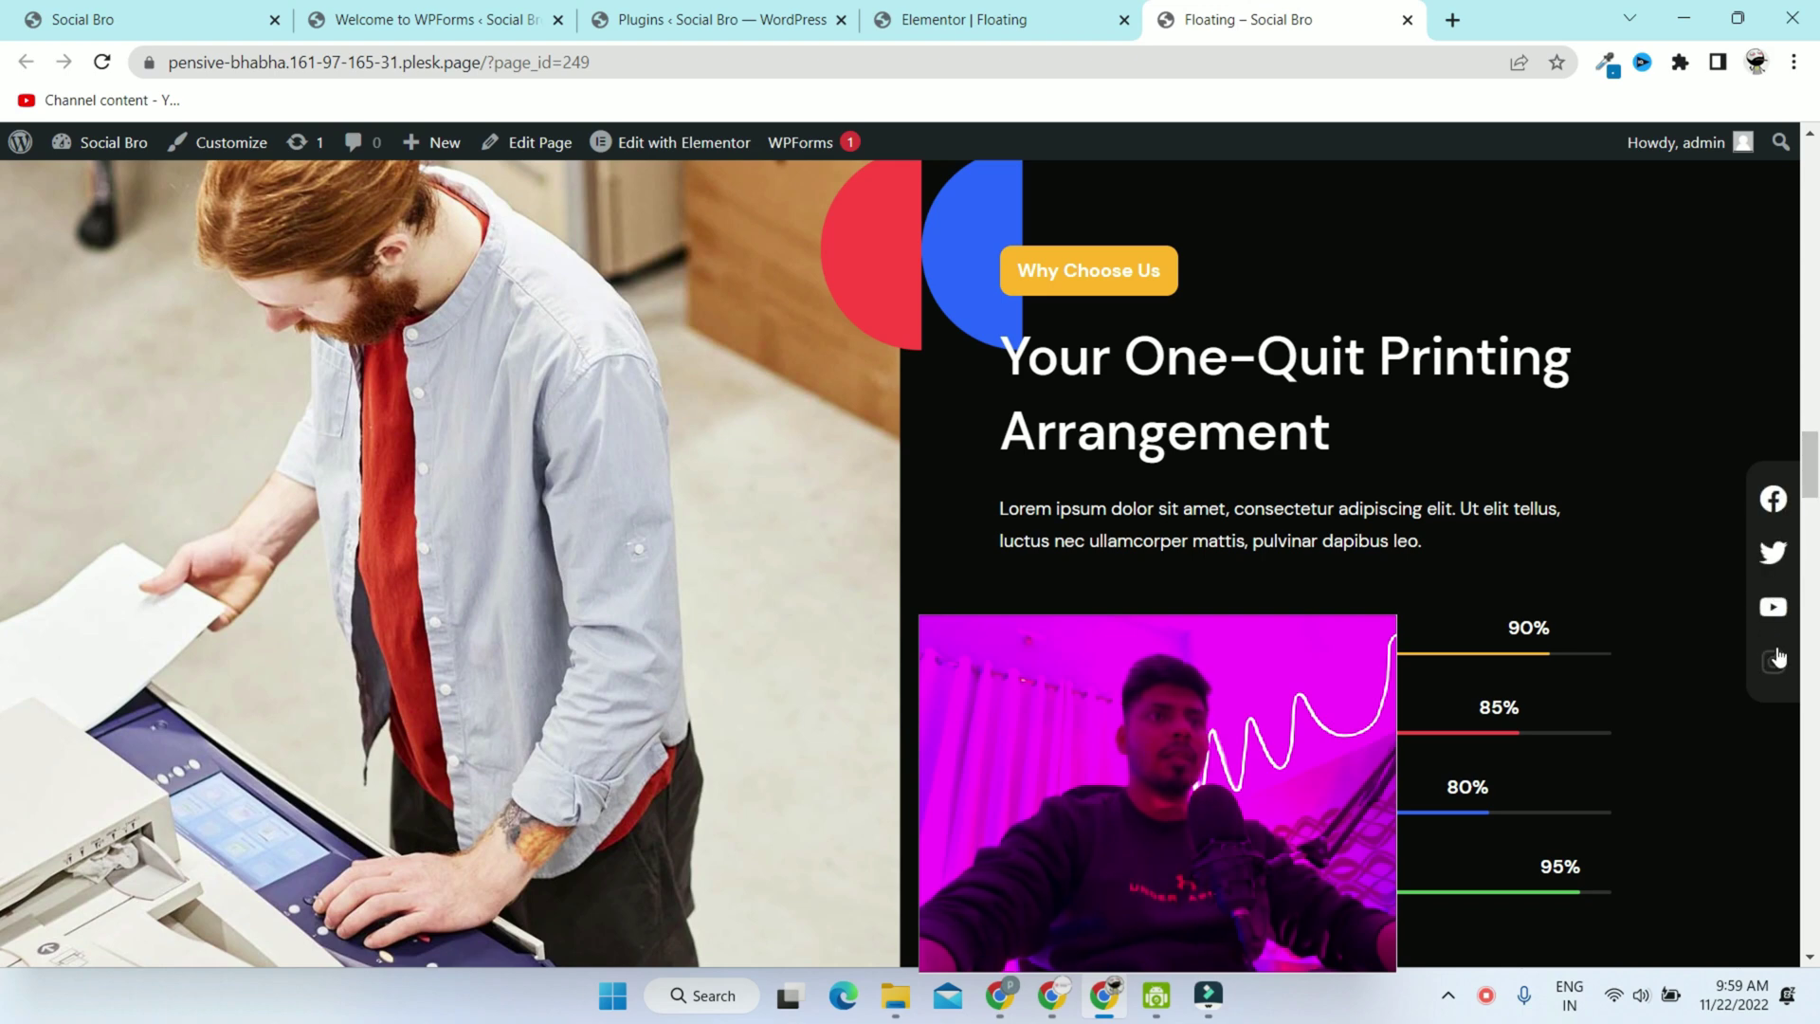
Set the icons' hover animation to Shrink after trying Grow
{"action": "left_click", "coordinate": [1095, 9]}
{"action": "left_click", "coordinate": [207, 207]}
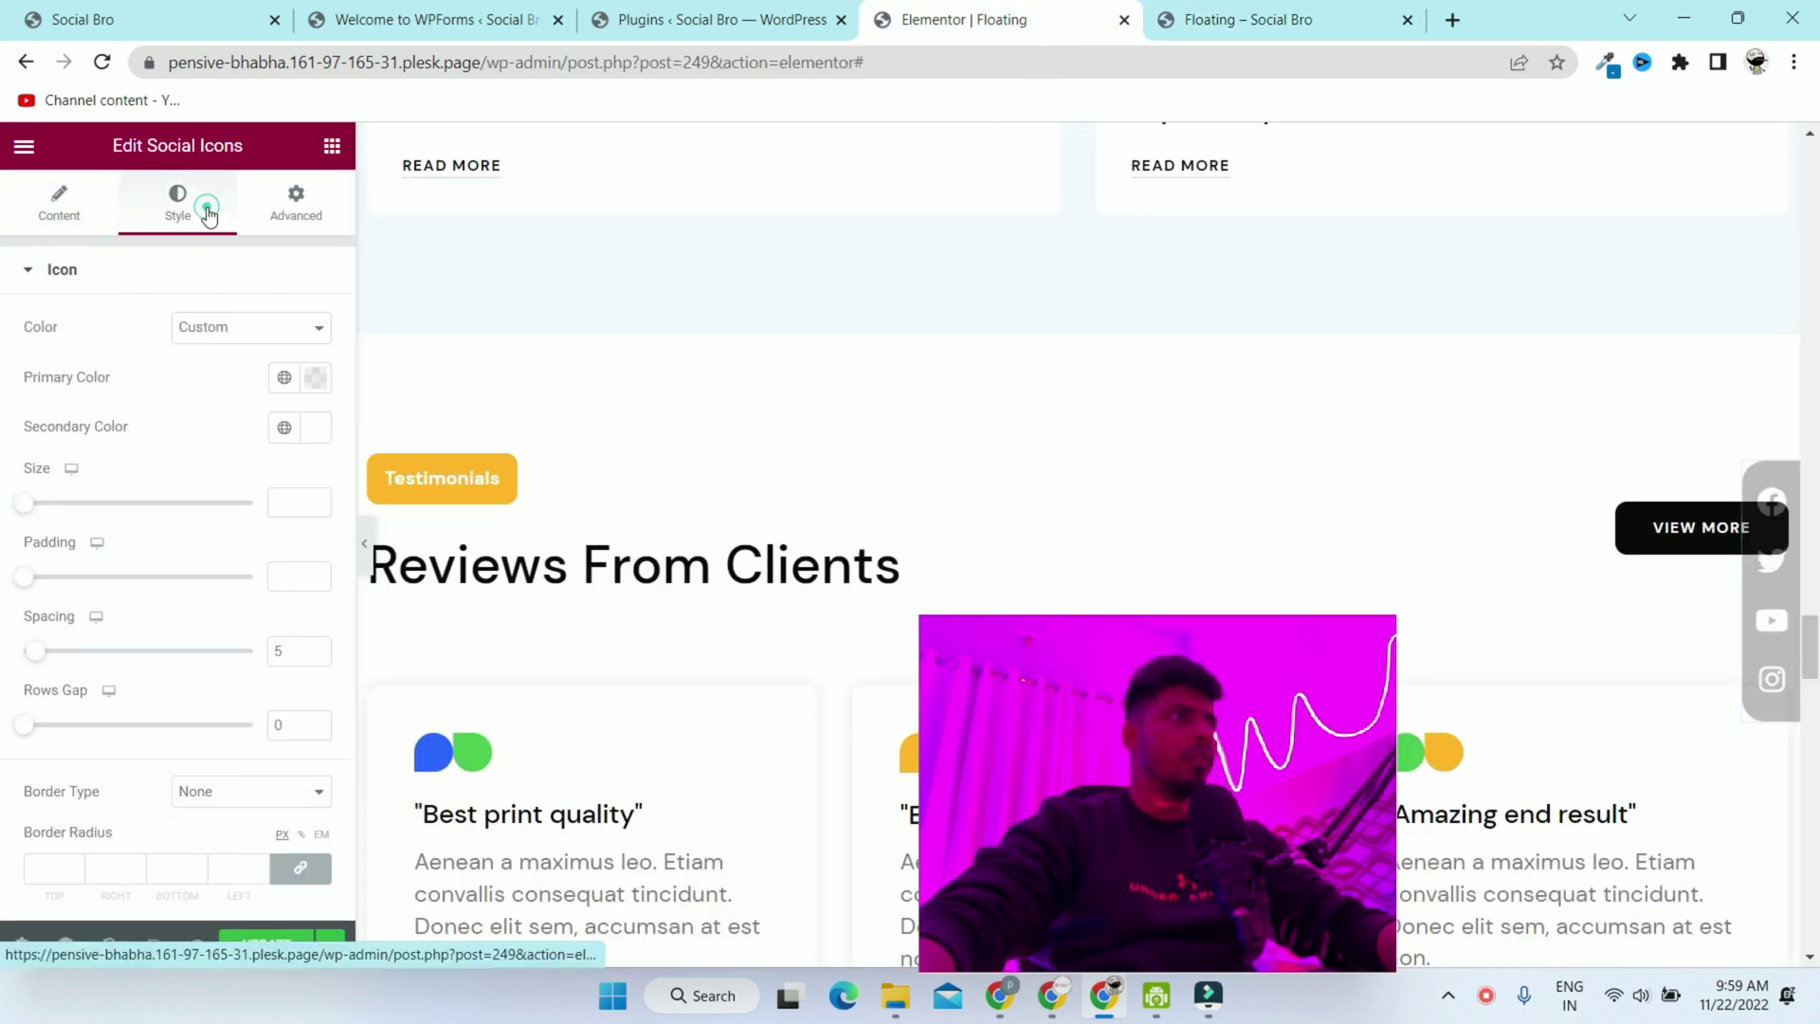
{"action": "scroll", "coordinate": [159, 446], "scroll_direction": "down", "scroll_amount": 2}
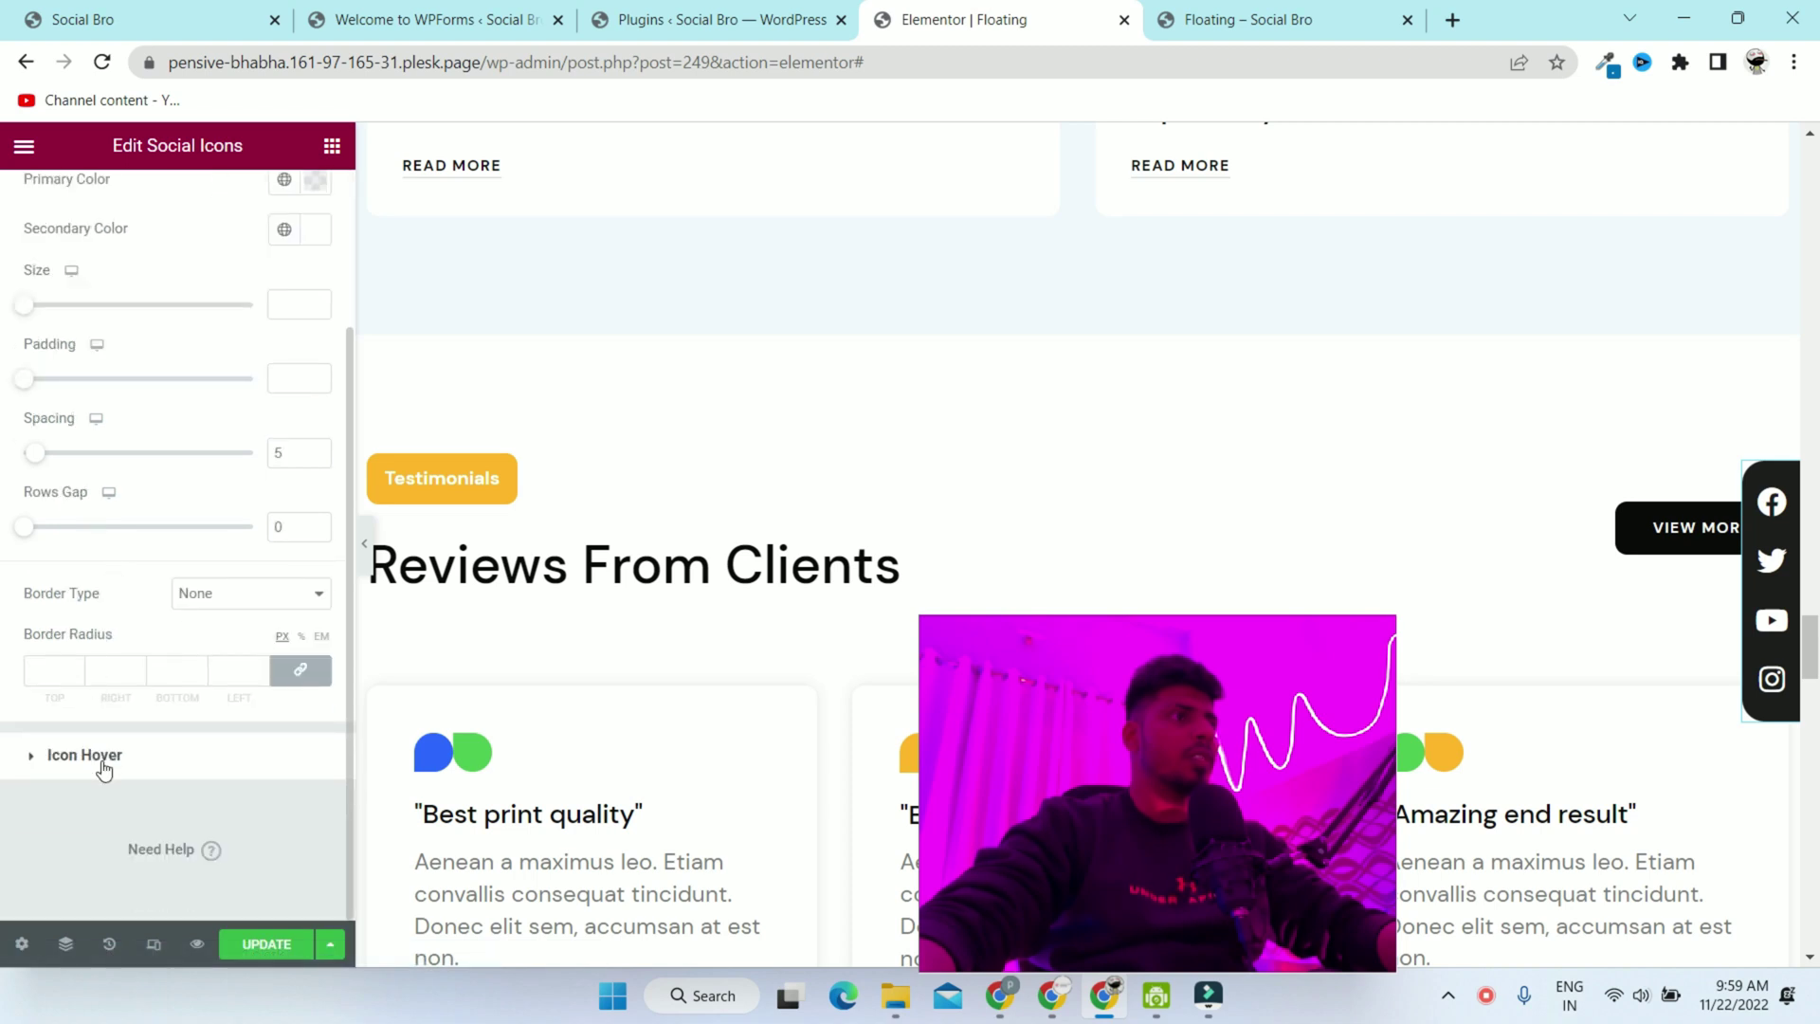
{"action": "left_click", "coordinate": [104, 769]}
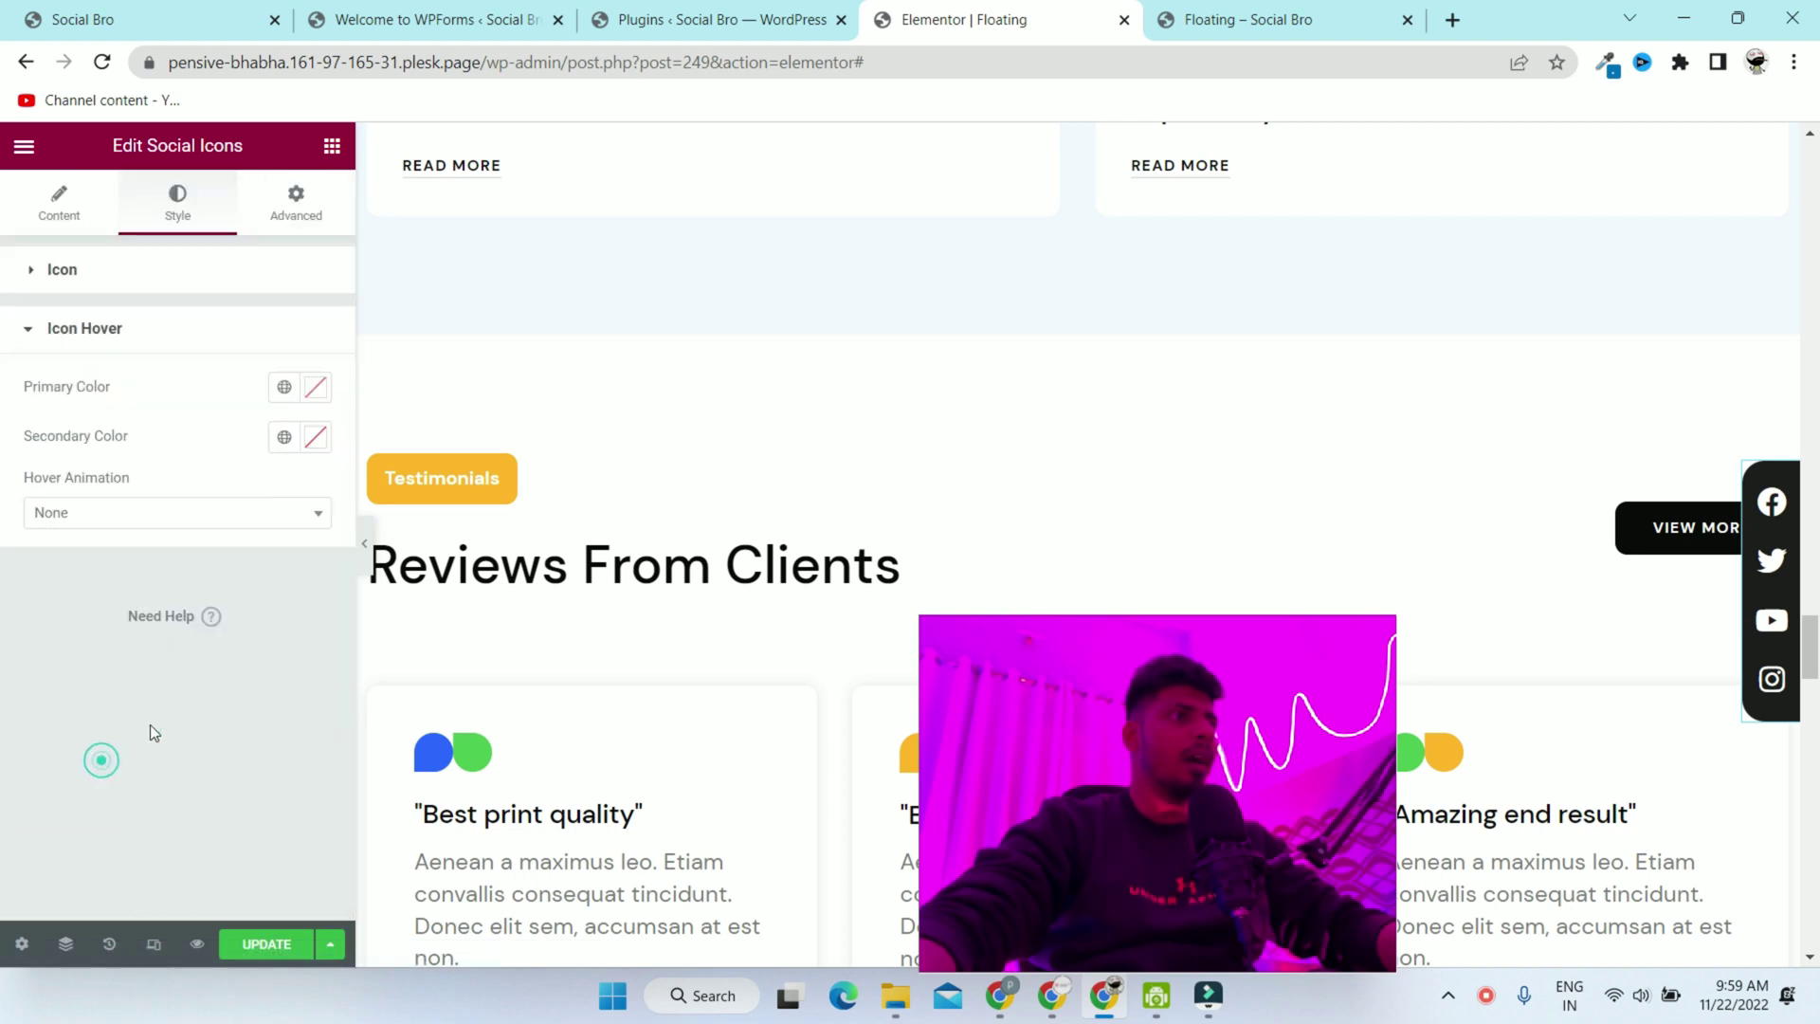
{"action": "left_click", "coordinate": [136, 520]}
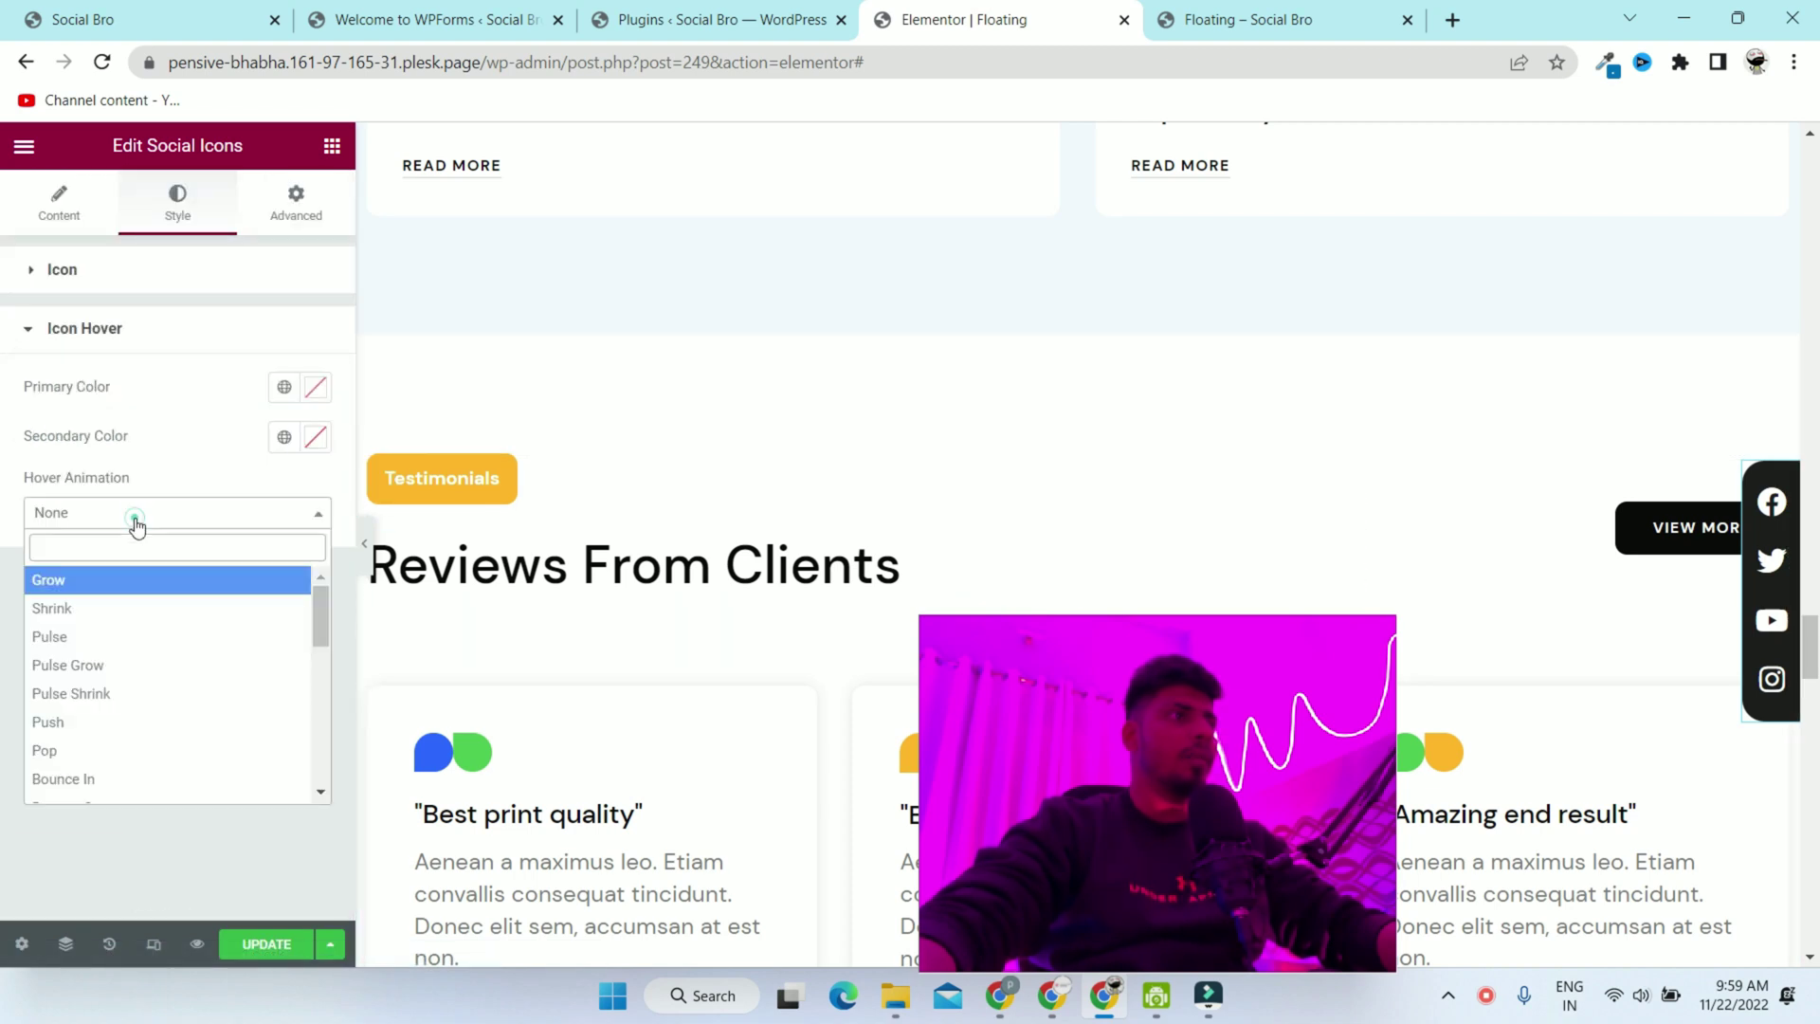
{"action": "left_click", "coordinate": [147, 582]}
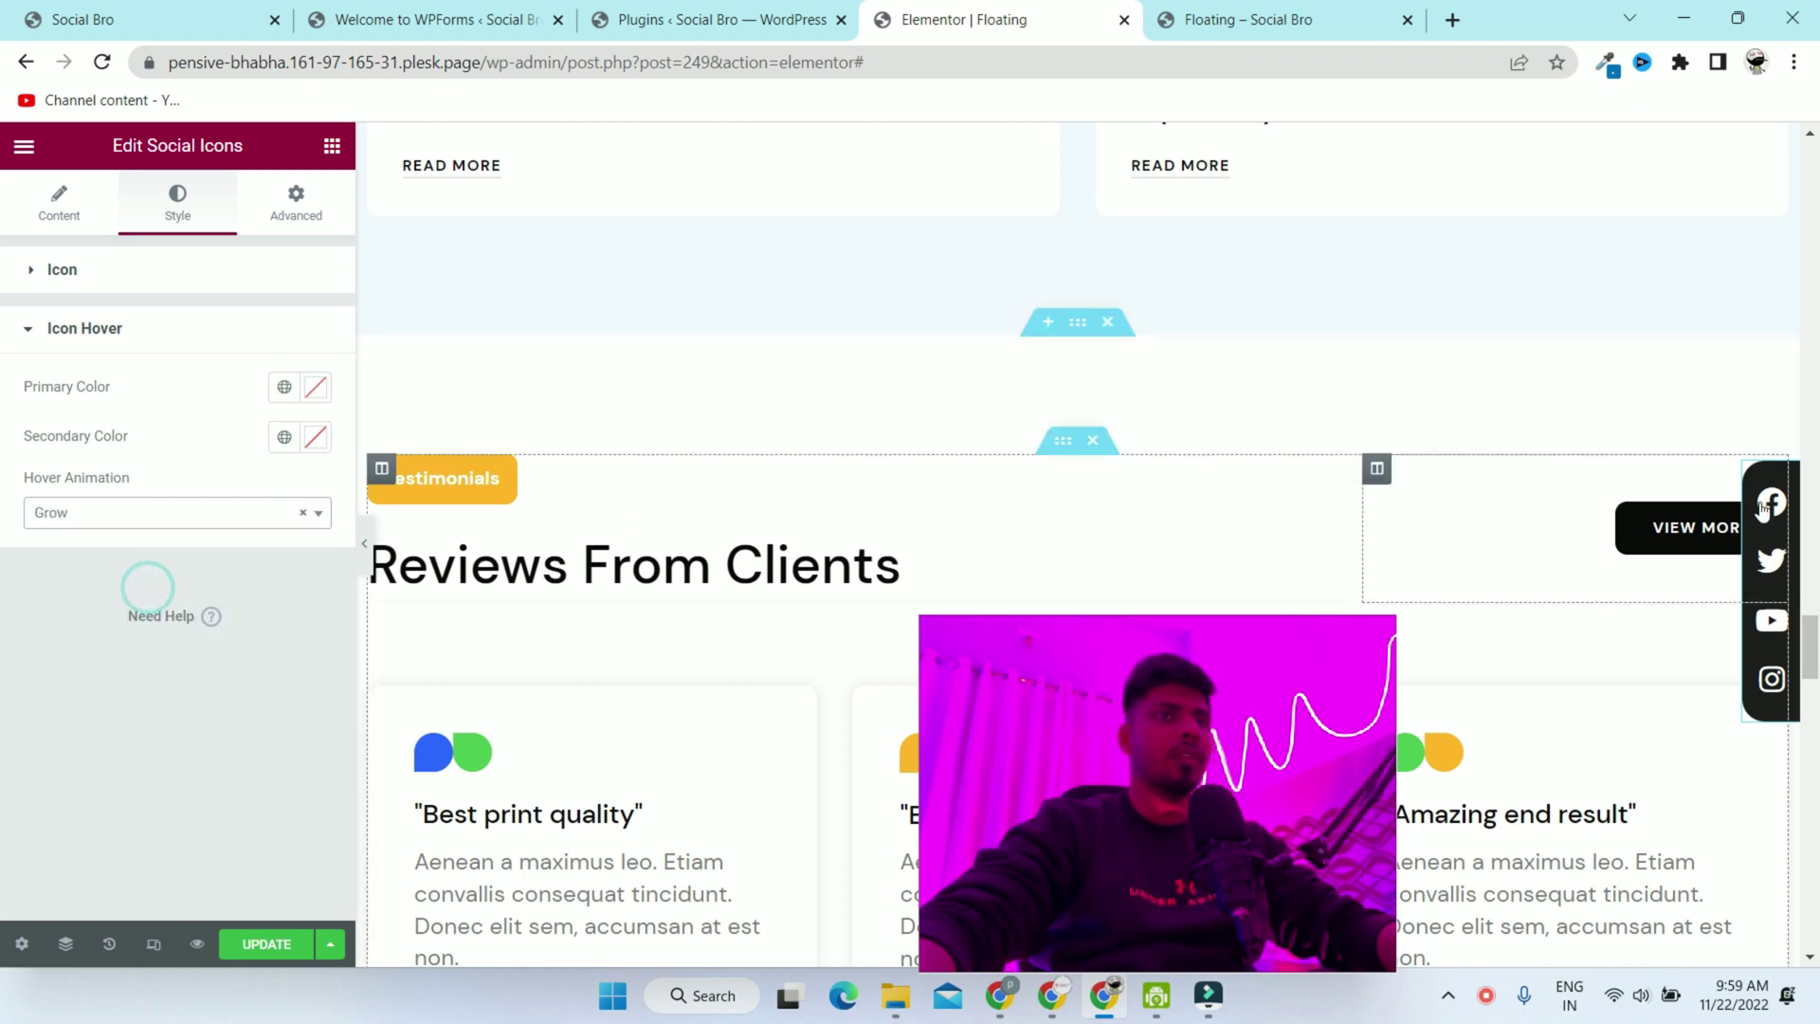
{"action": "left_click", "coordinate": [244, 515]}
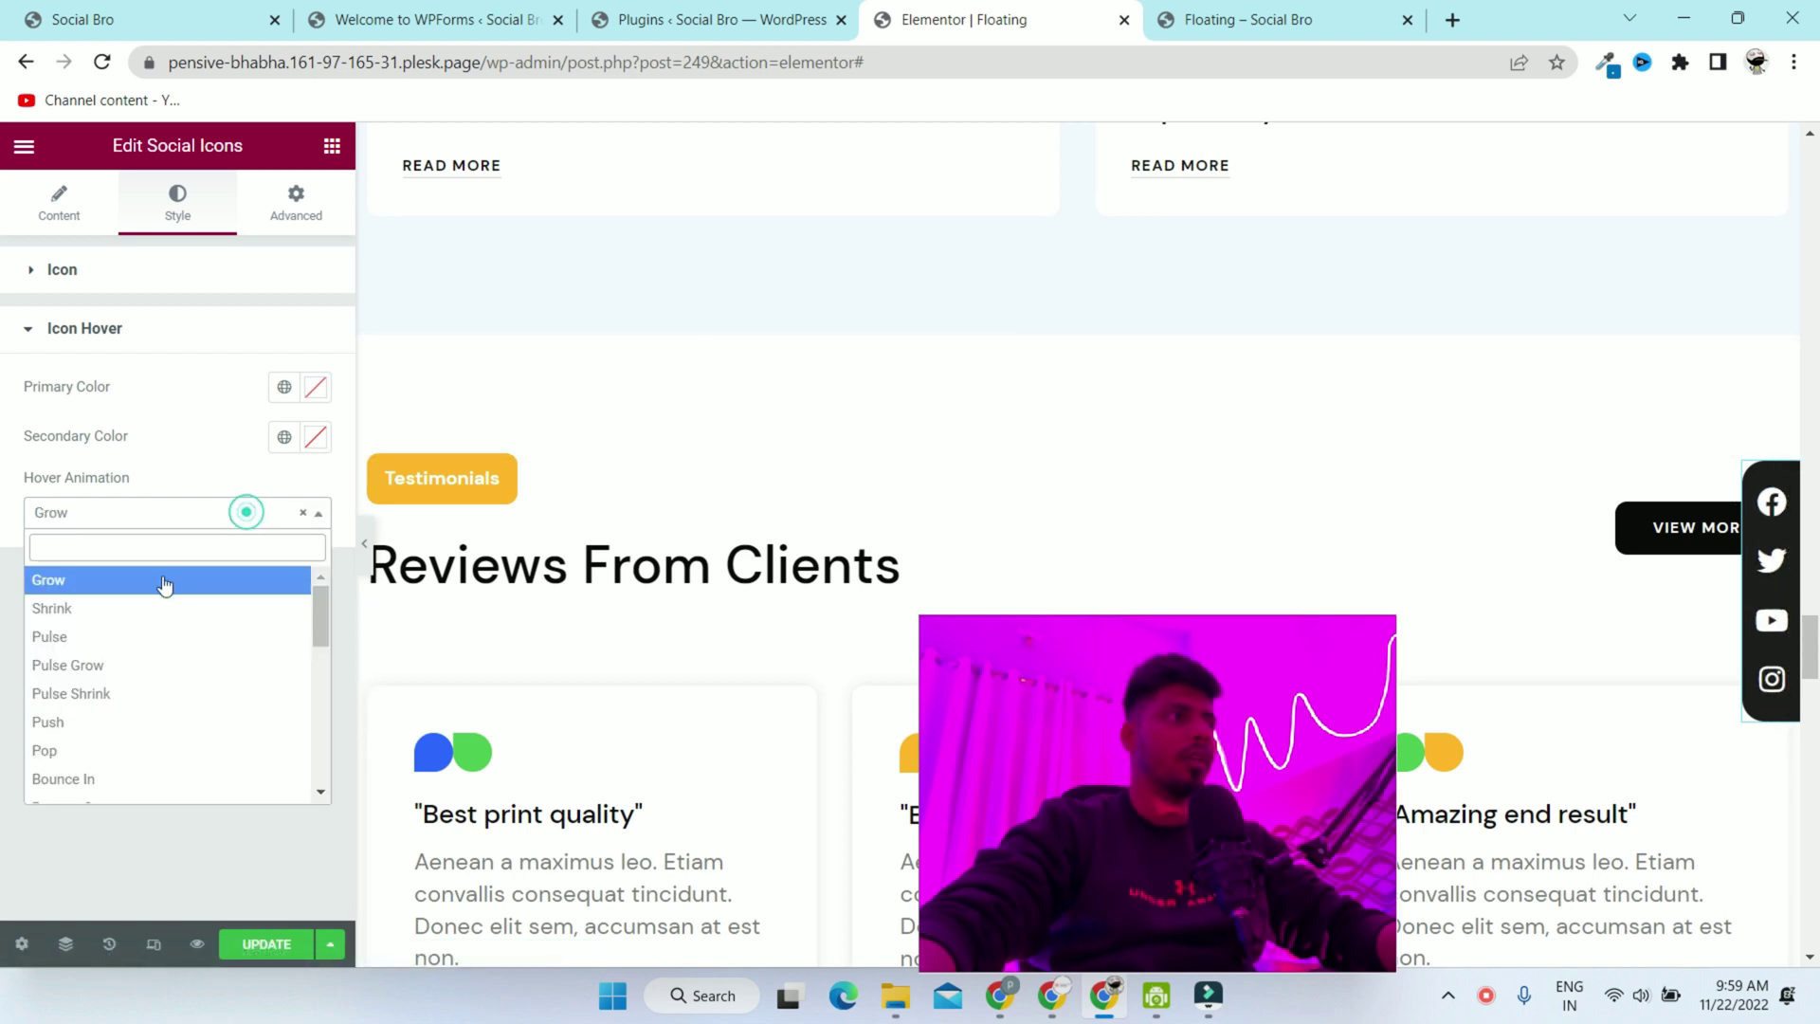
{"action": "left_click", "coordinate": [150, 606]}
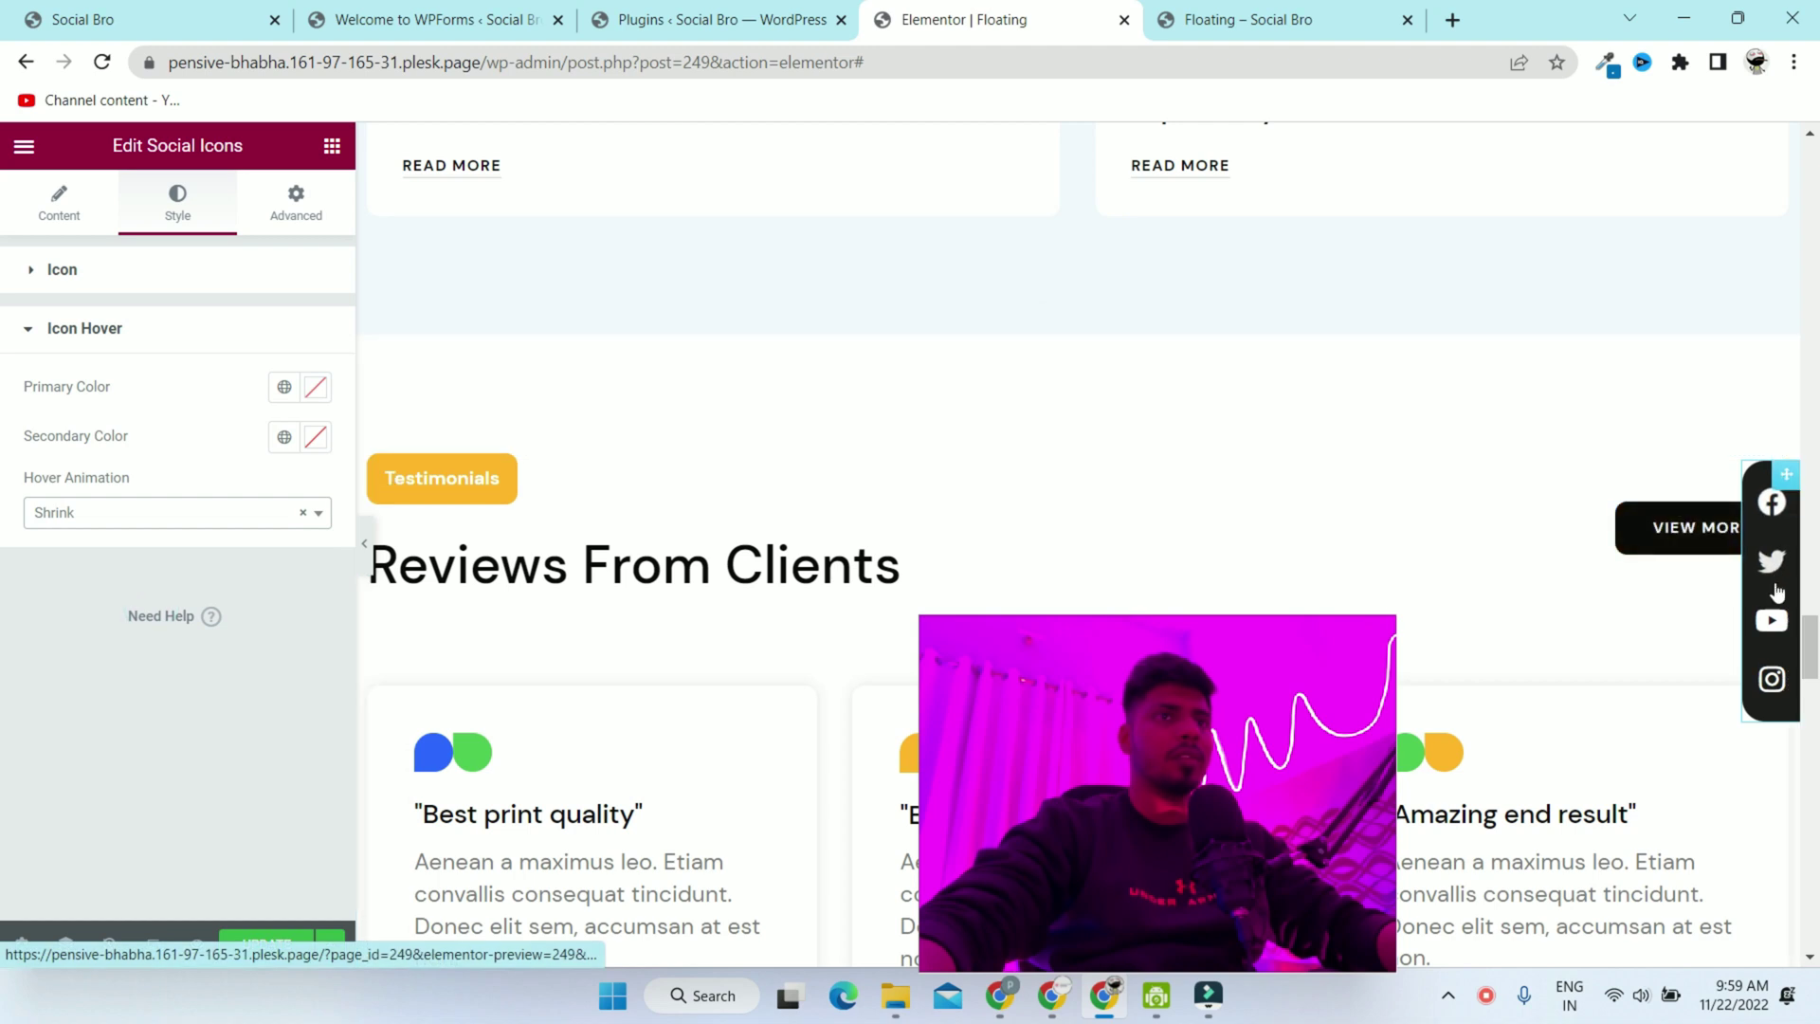
Make the icons' secondary hover colour grey #6C6C6C
{"action": "left_click", "coordinate": [107, 531]}
{"action": "left_click", "coordinate": [319, 439]}
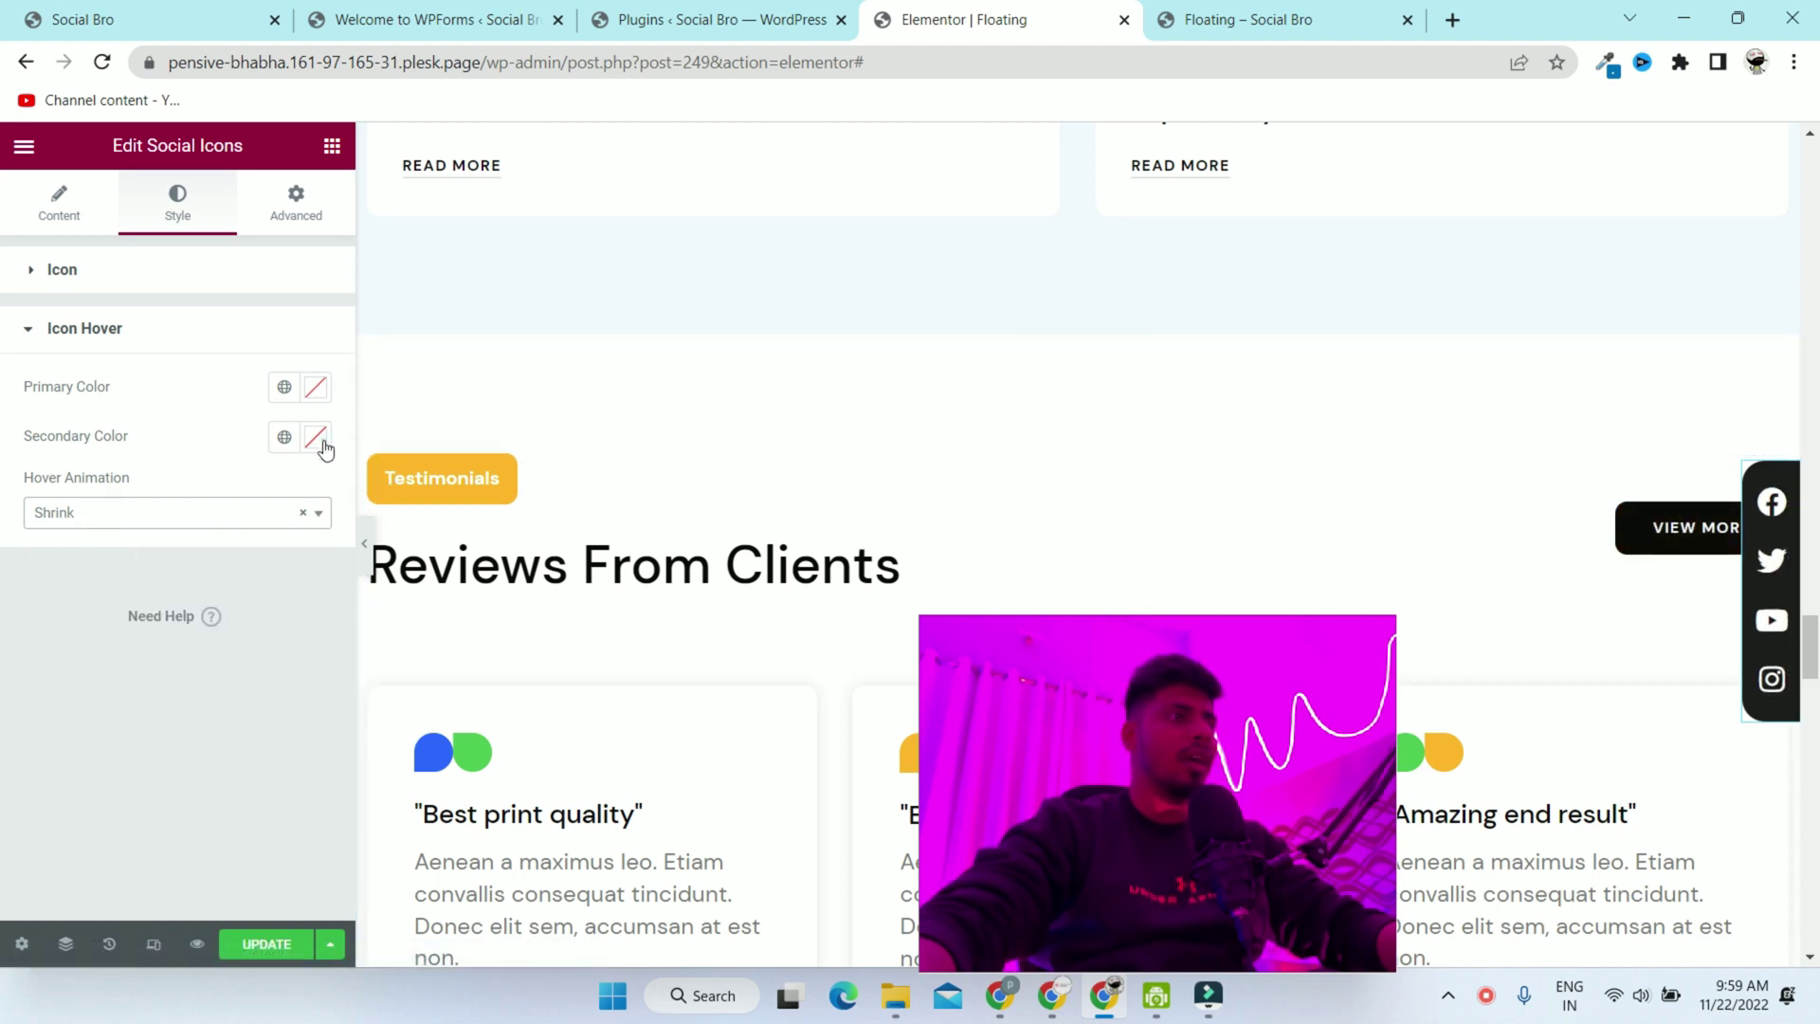
{"action": "left_click_drag", "start_coordinate": [70, 612], "coordinate": [40, 648]}
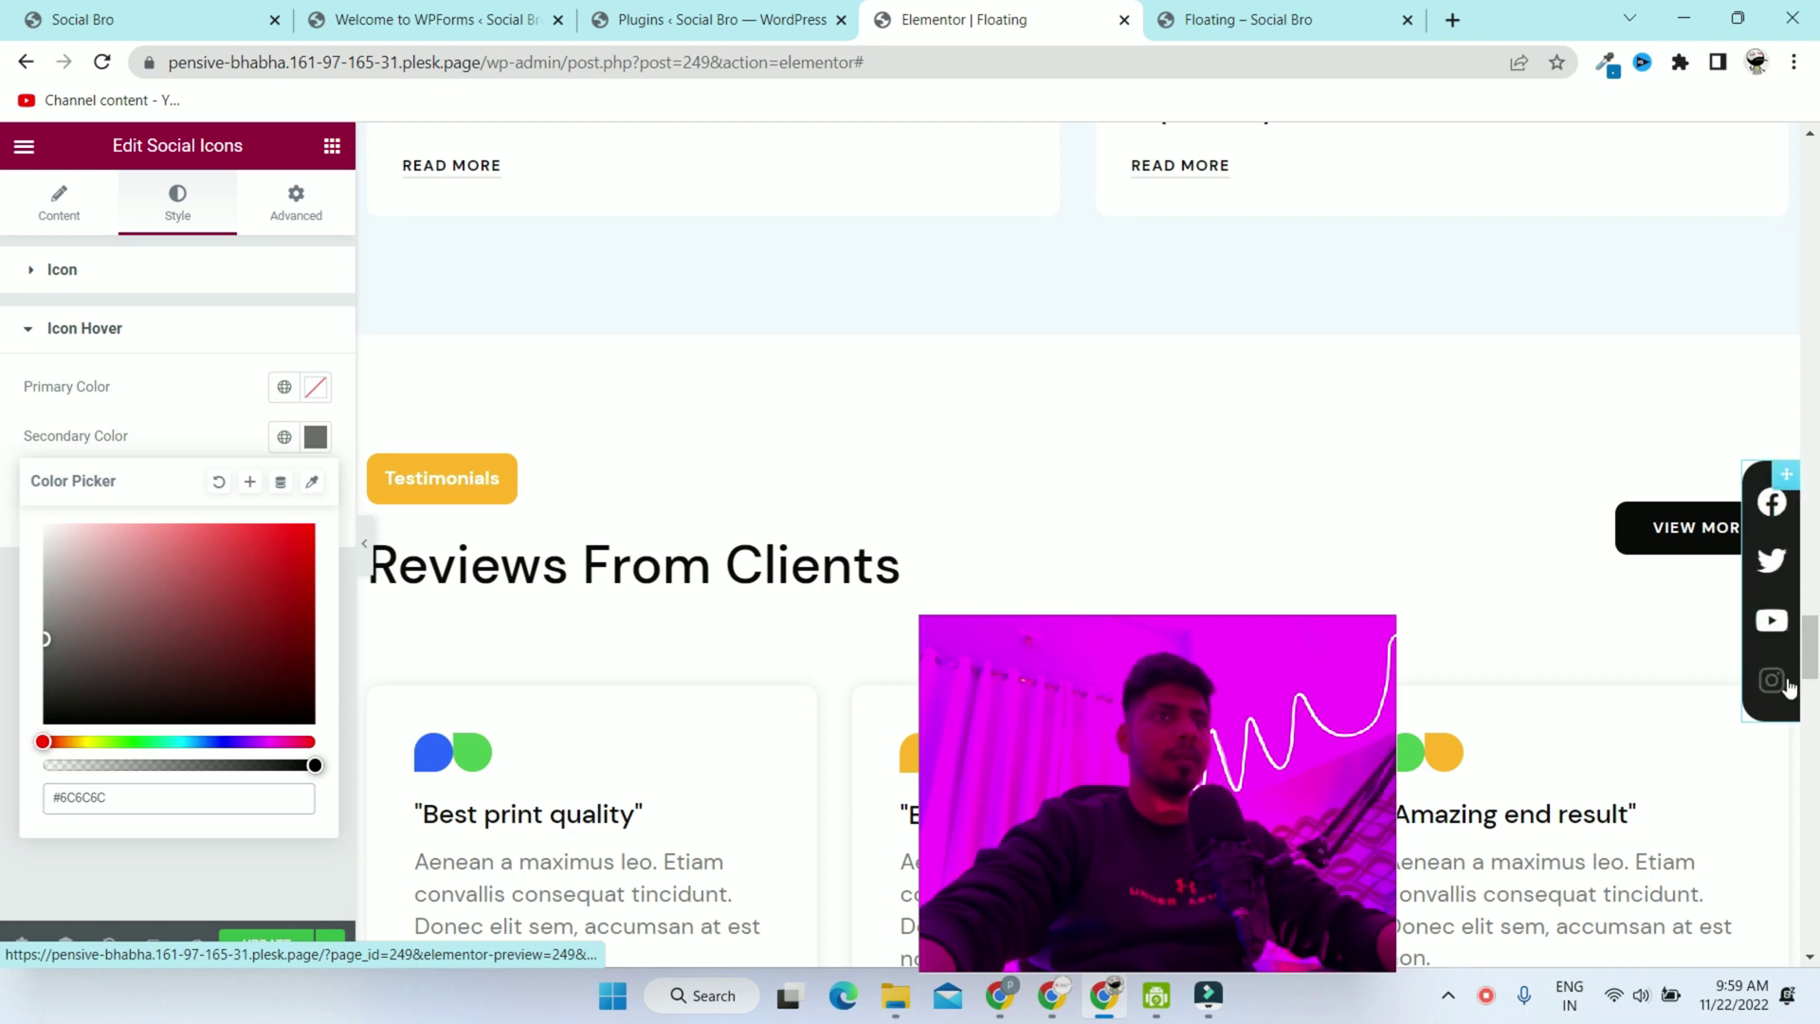
Try widths 3 and 5 in the Advanced layout, then settle on a custom width of 4
{"action": "left_click", "coordinate": [296, 203]}
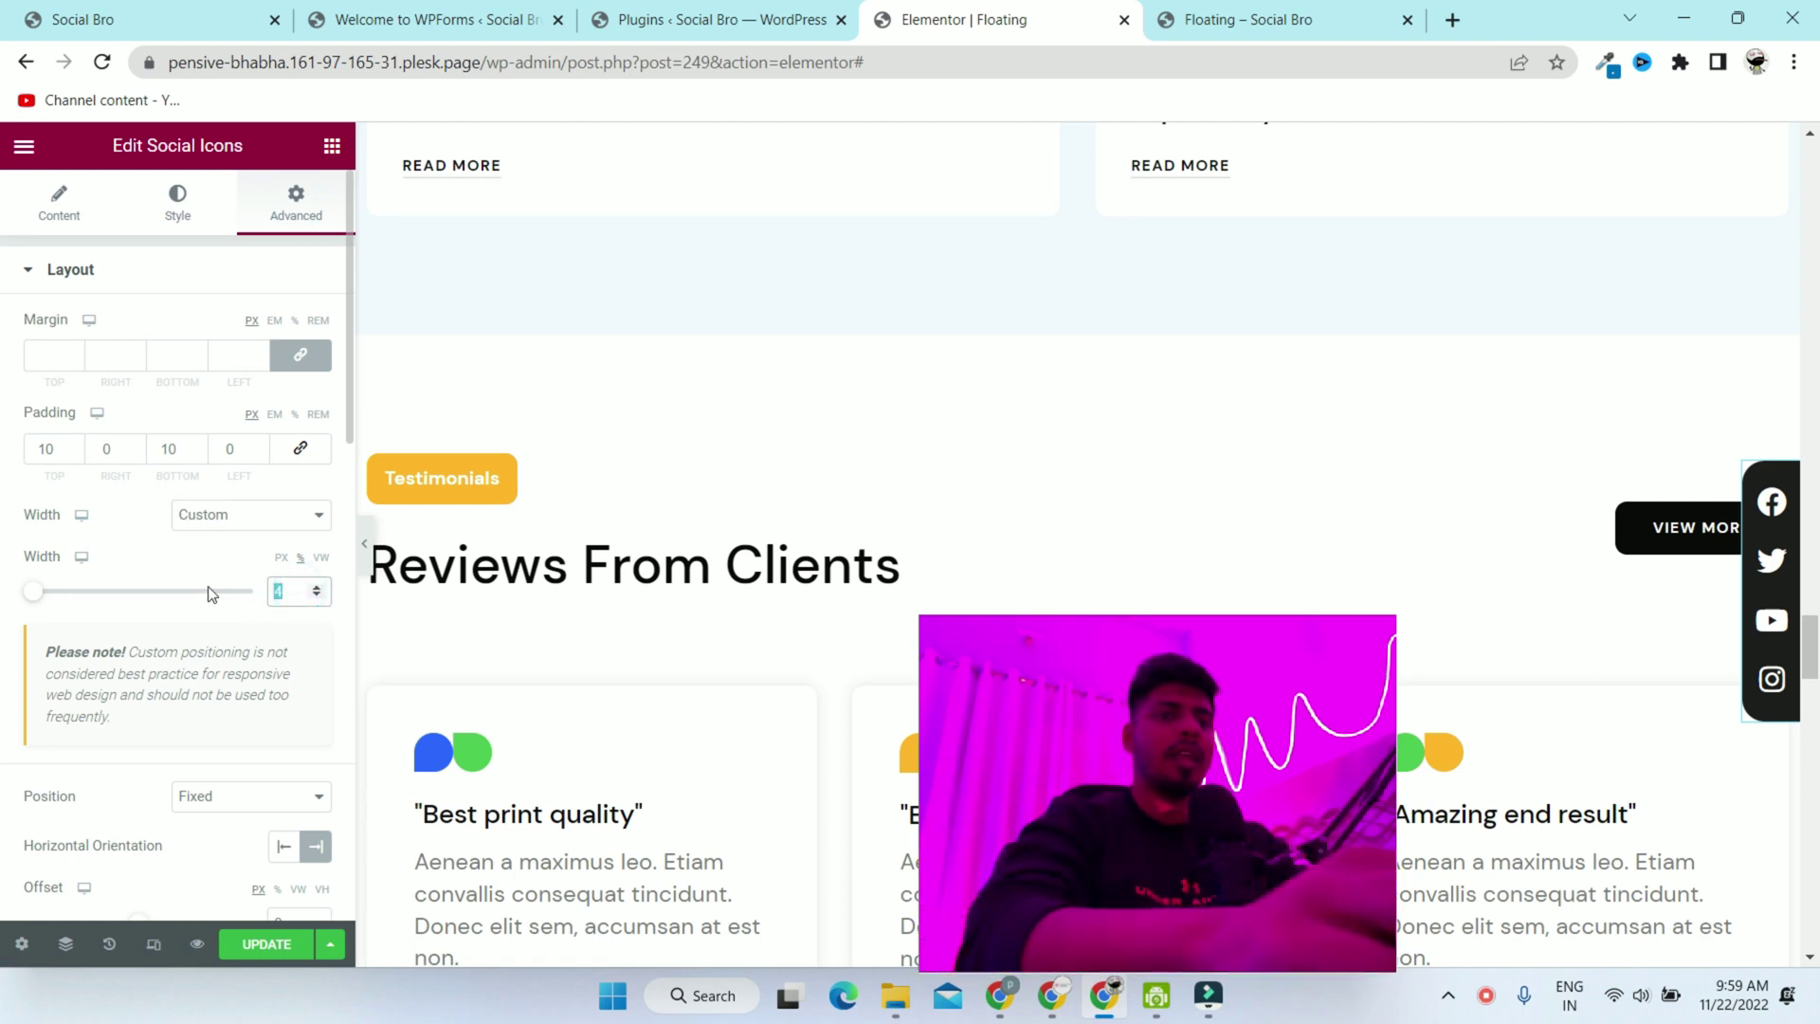
{"action": "type", "text": "3"}
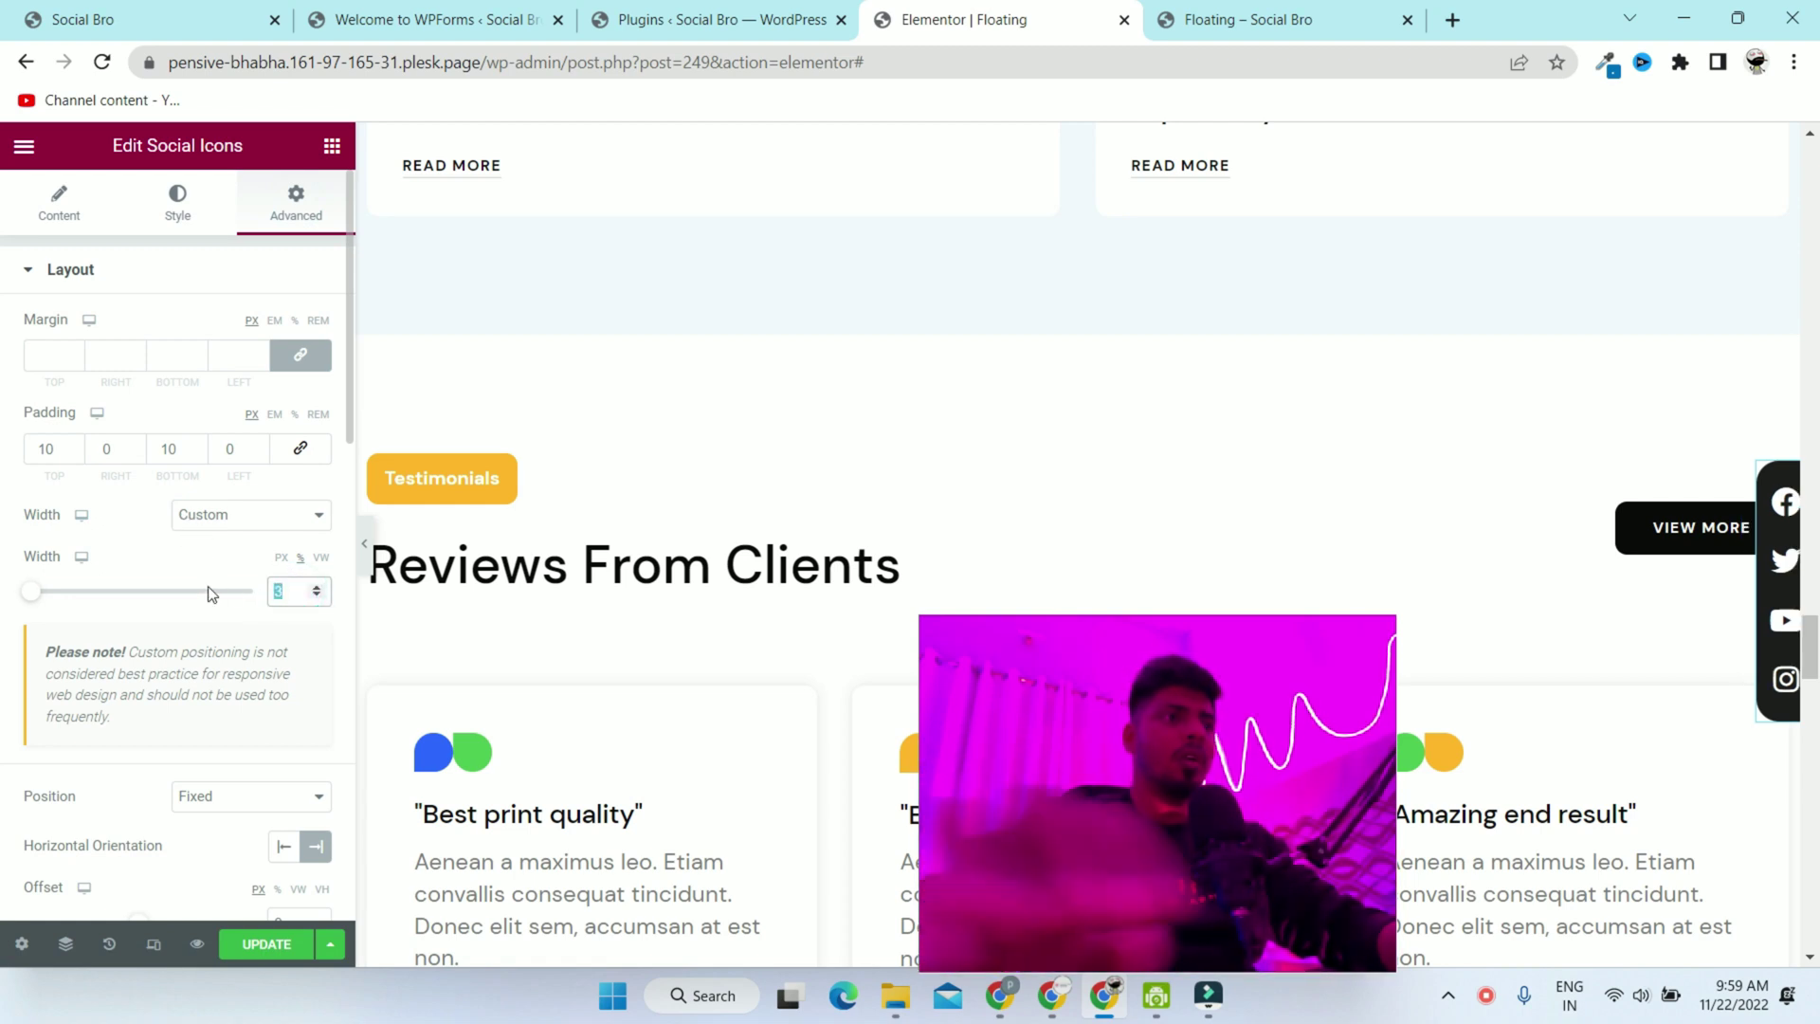
{"action": "key", "text": "BackSpace"}
{"action": "type", "text": "5"}
{"action": "key", "text": "ctrl+a"}
{"action": "type", "text": "4"}
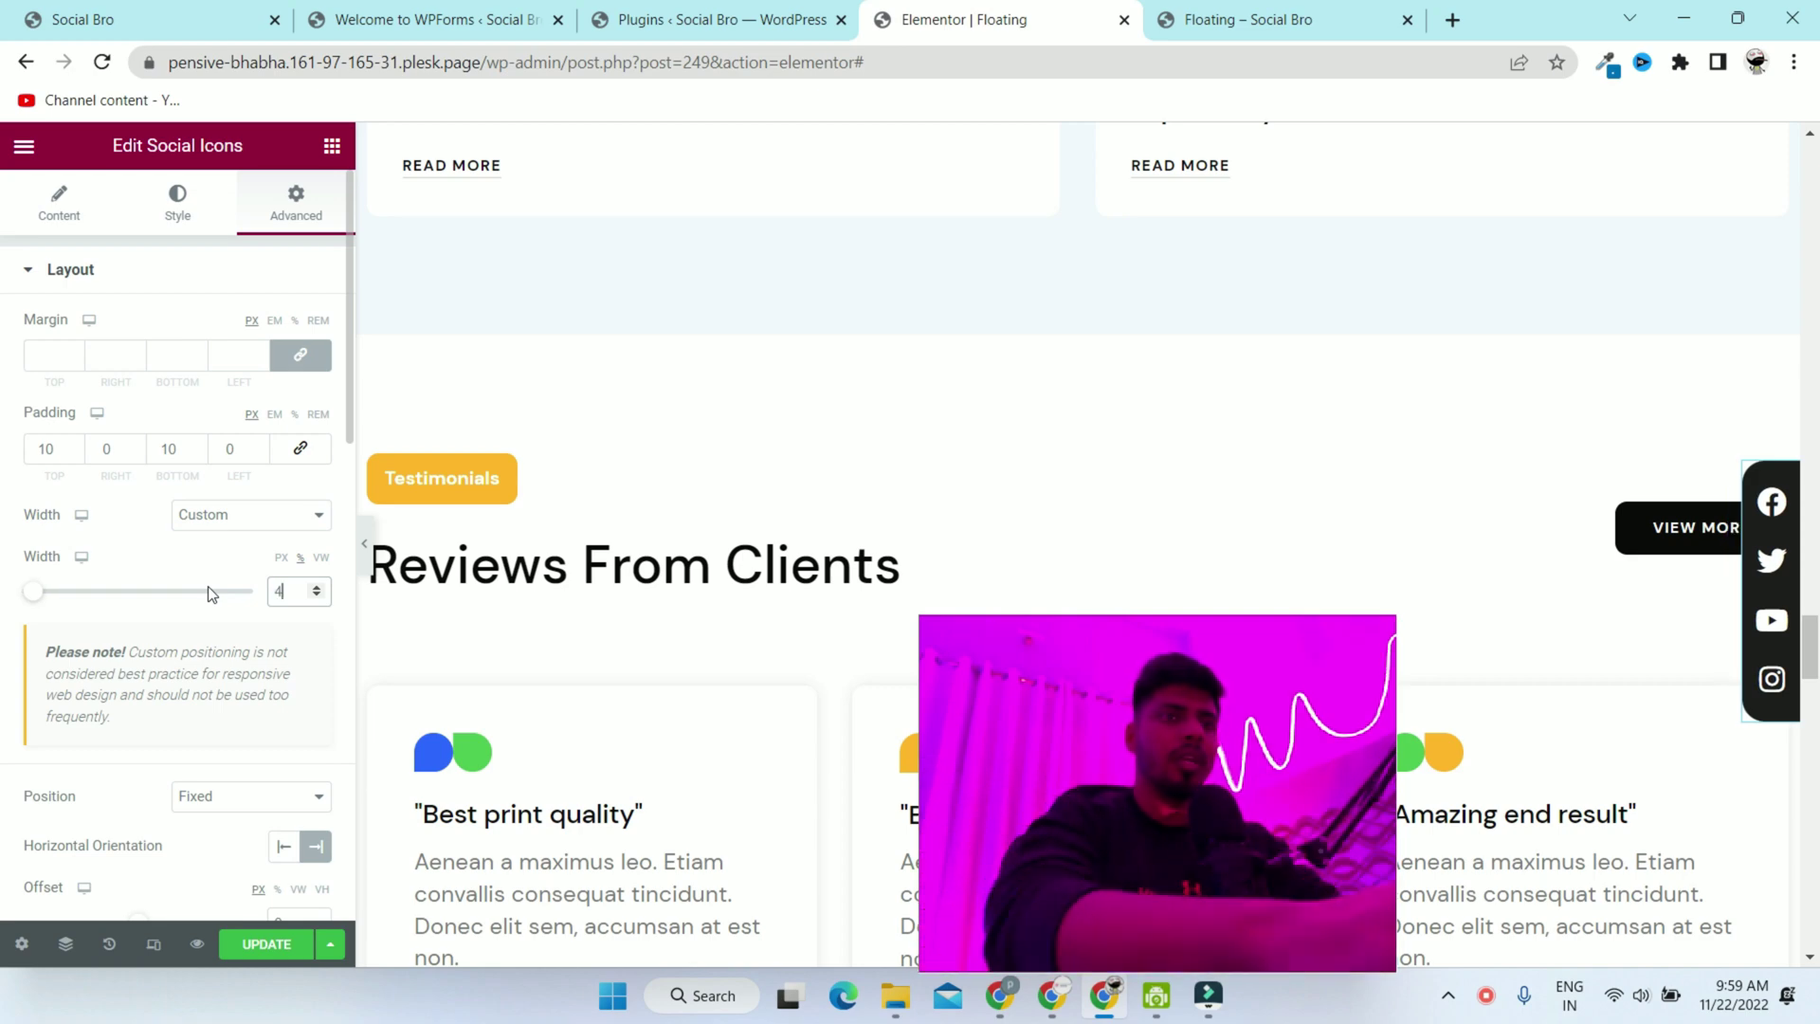
{"action": "scroll", "coordinate": [1368, 338], "scroll_direction": "up", "scroll_amount": 15}
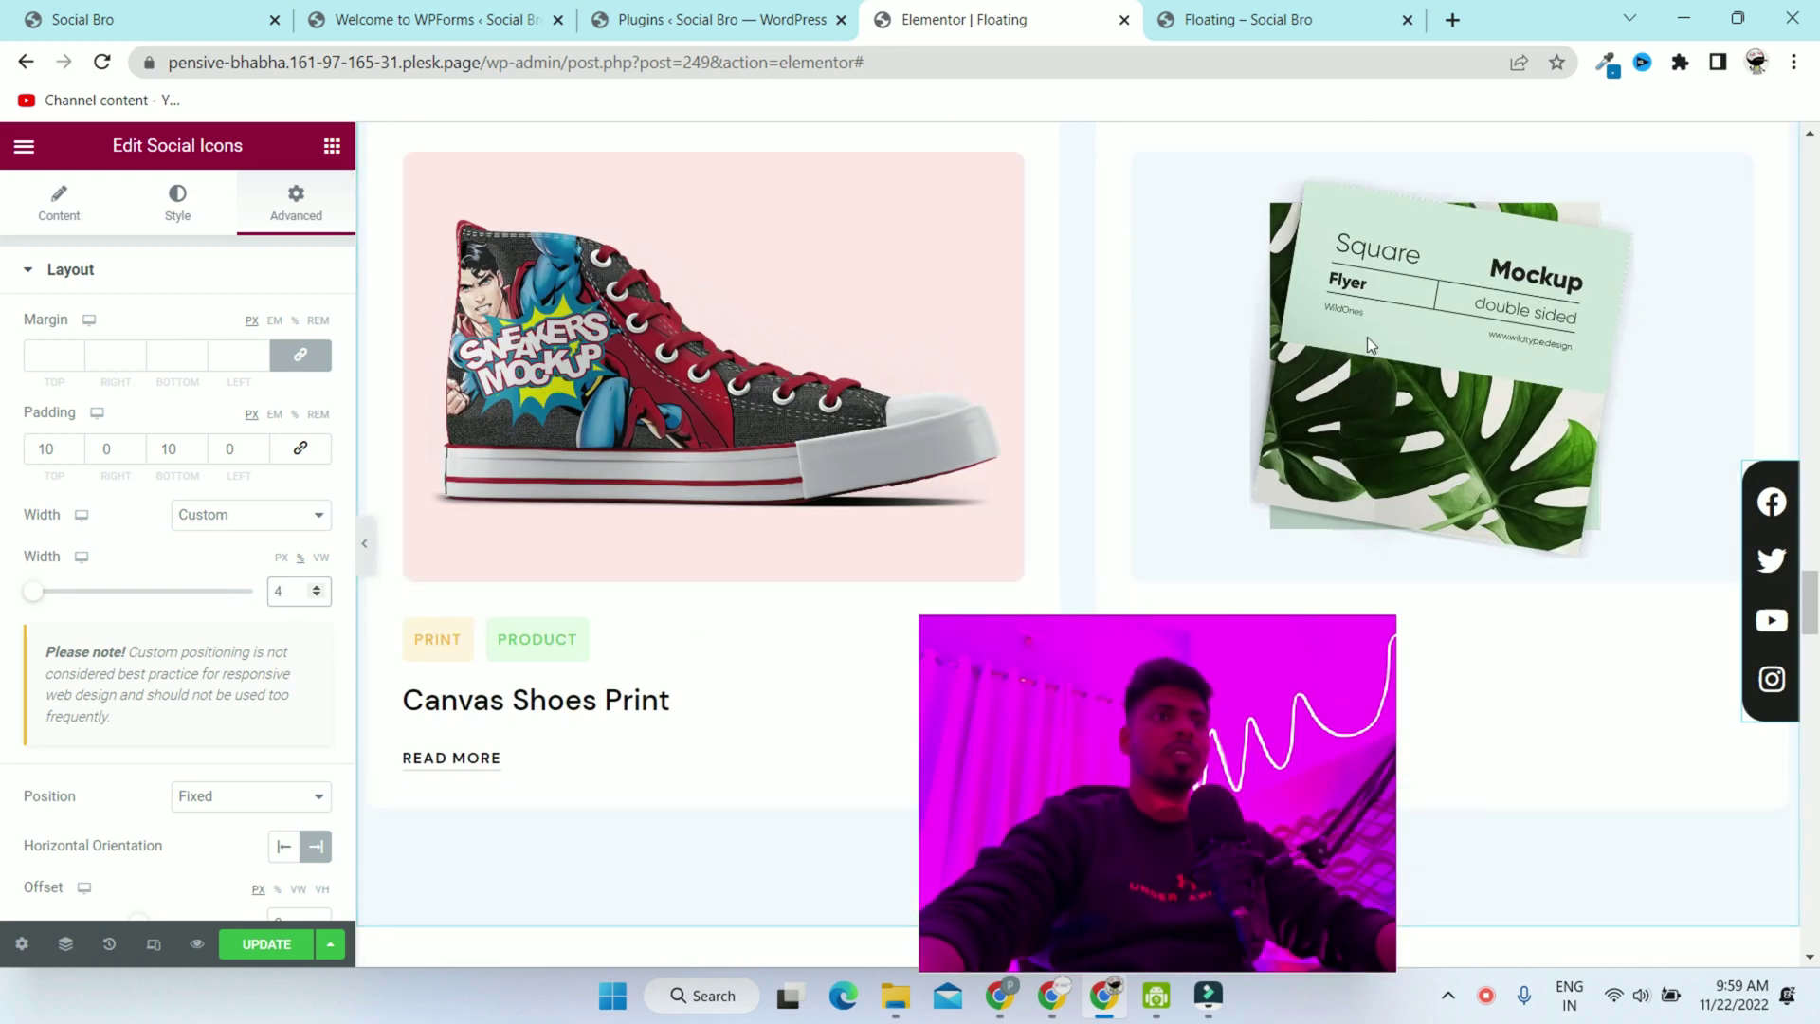
{"action": "scroll", "coordinate": [1758, 510], "scroll_direction": "up", "scroll_amount": 10}
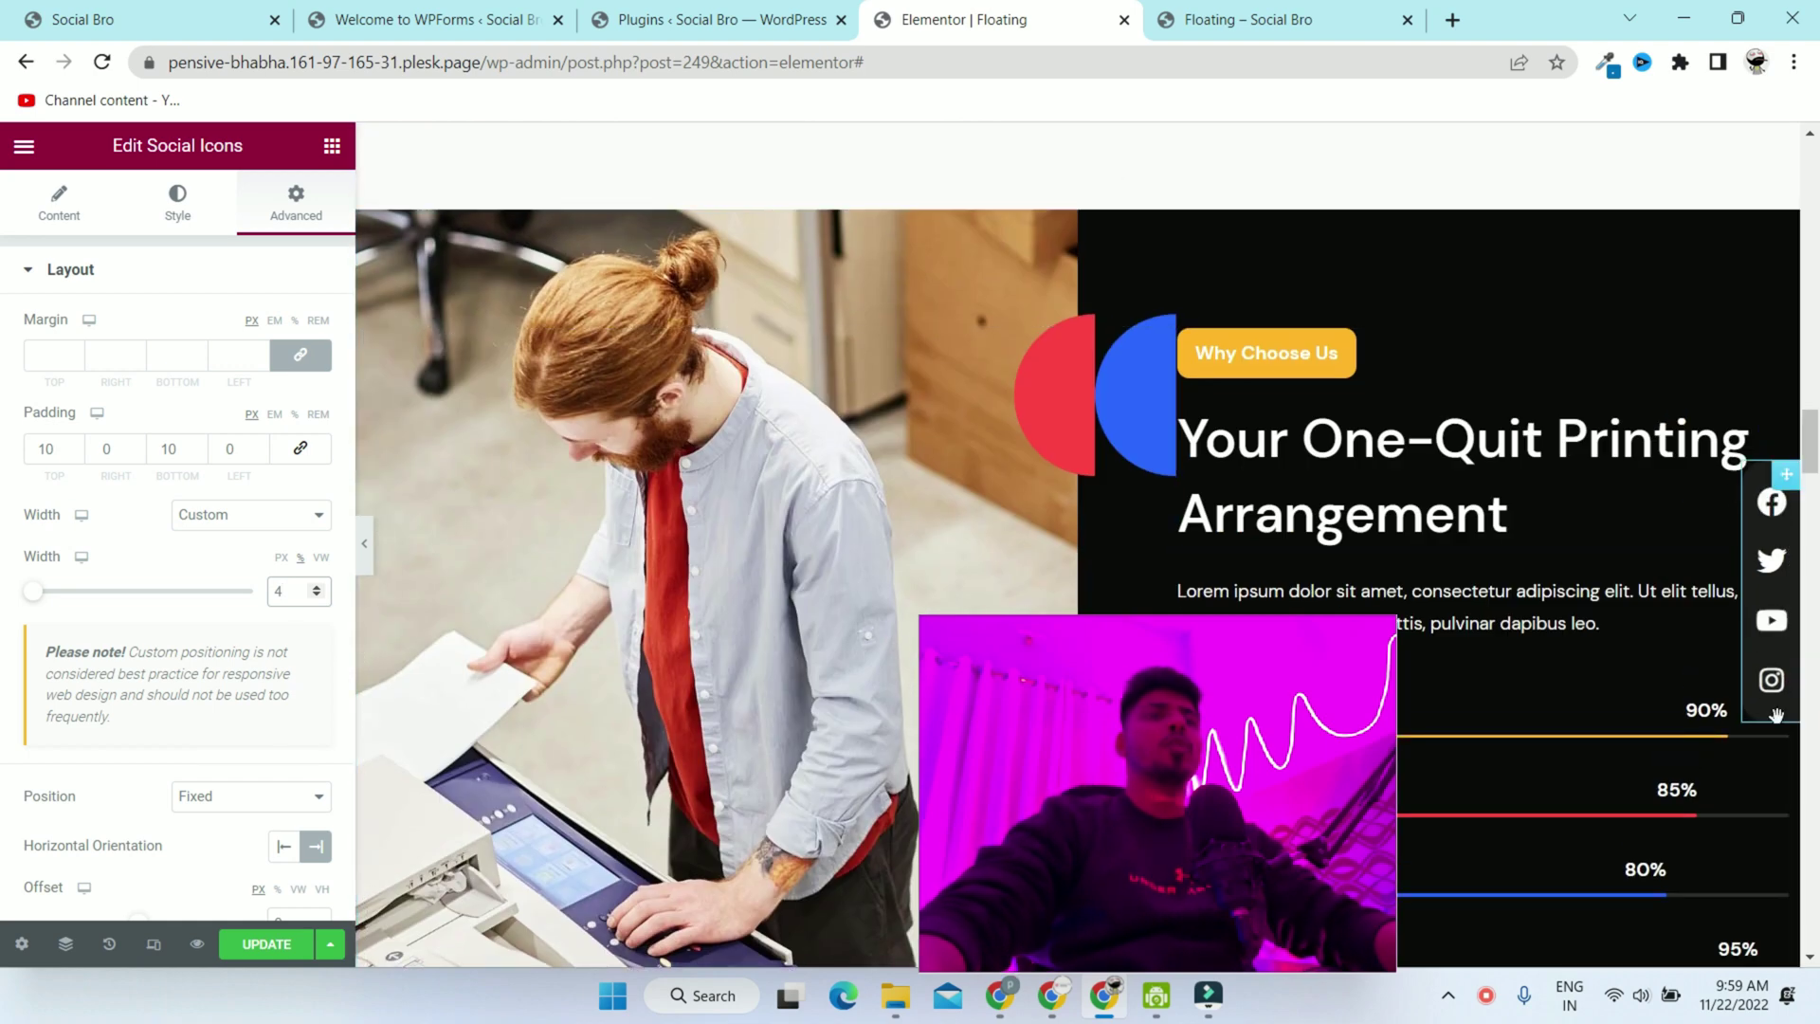
{"action": "scroll", "coordinate": [1706, 568], "scroll_direction": "down", "scroll_amount": 10}
{"action": "scroll", "coordinate": [1650, 536], "scroll_direction": "up", "scroll_amount": 2}
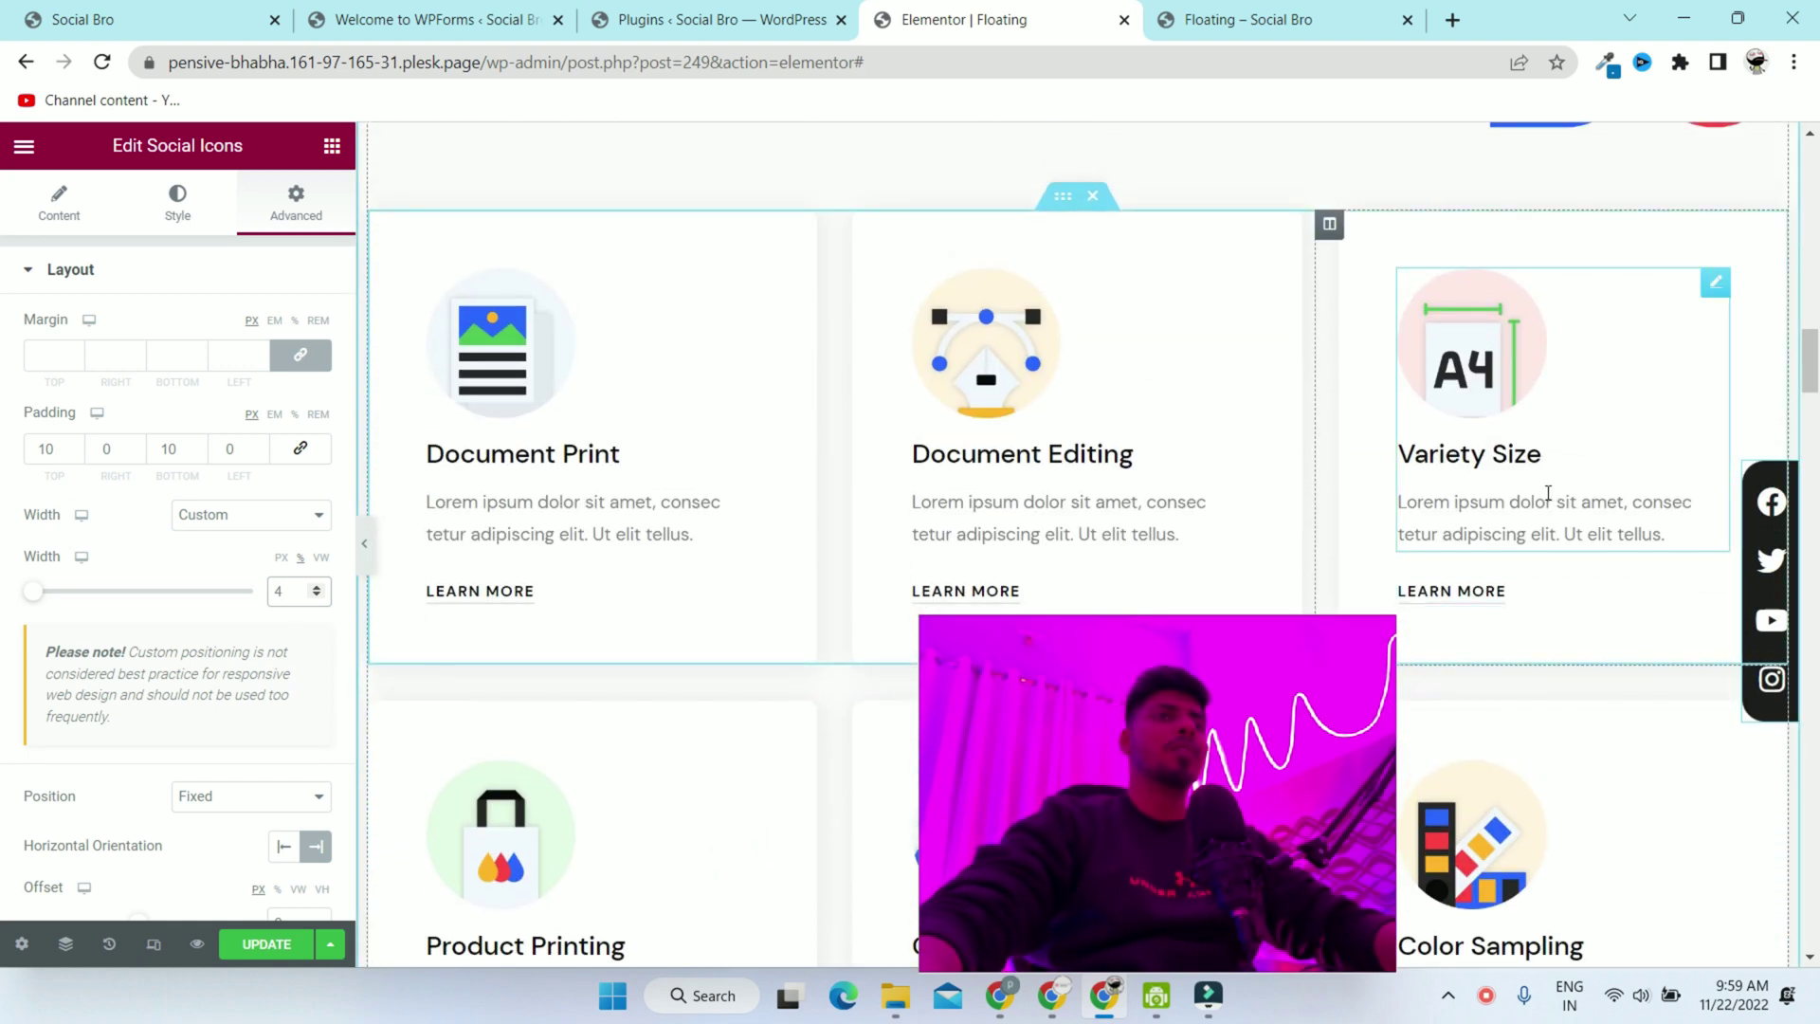